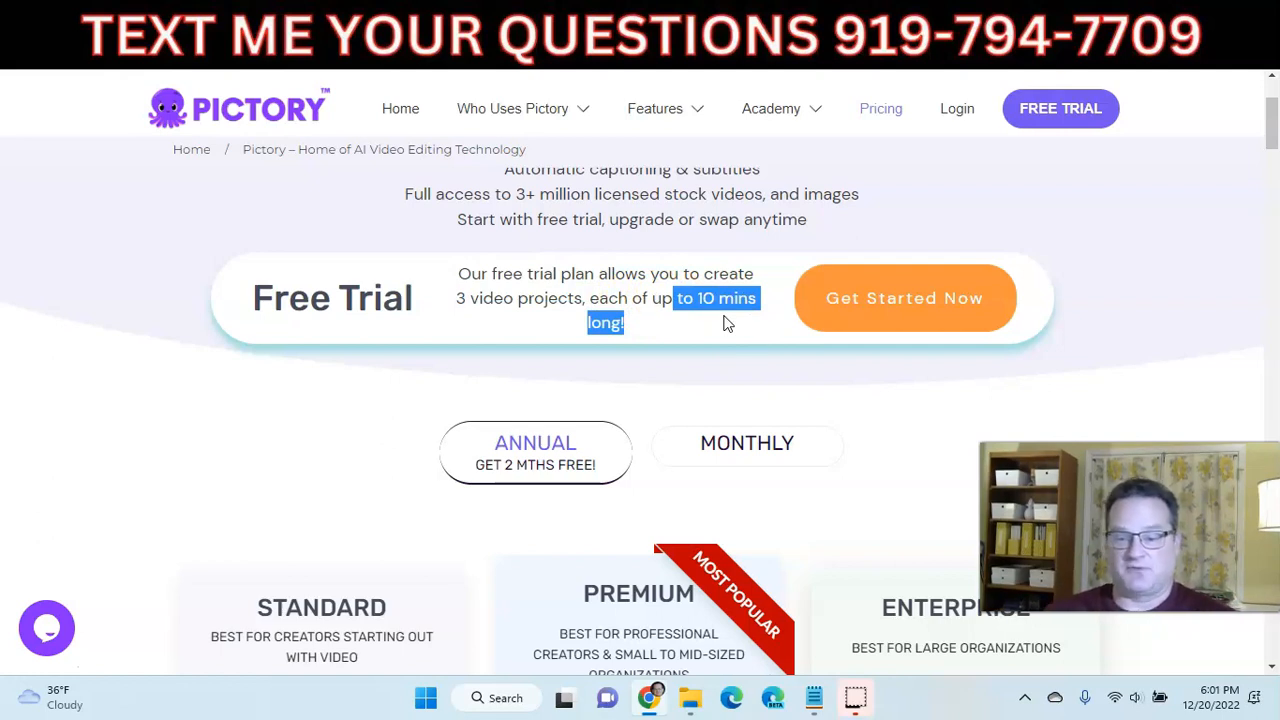
Review the Pictory pricing page, comparing the free trial terms and the features of the Standard, Premium and Enterprise plans.
scroll(727, 323, "down", 3)
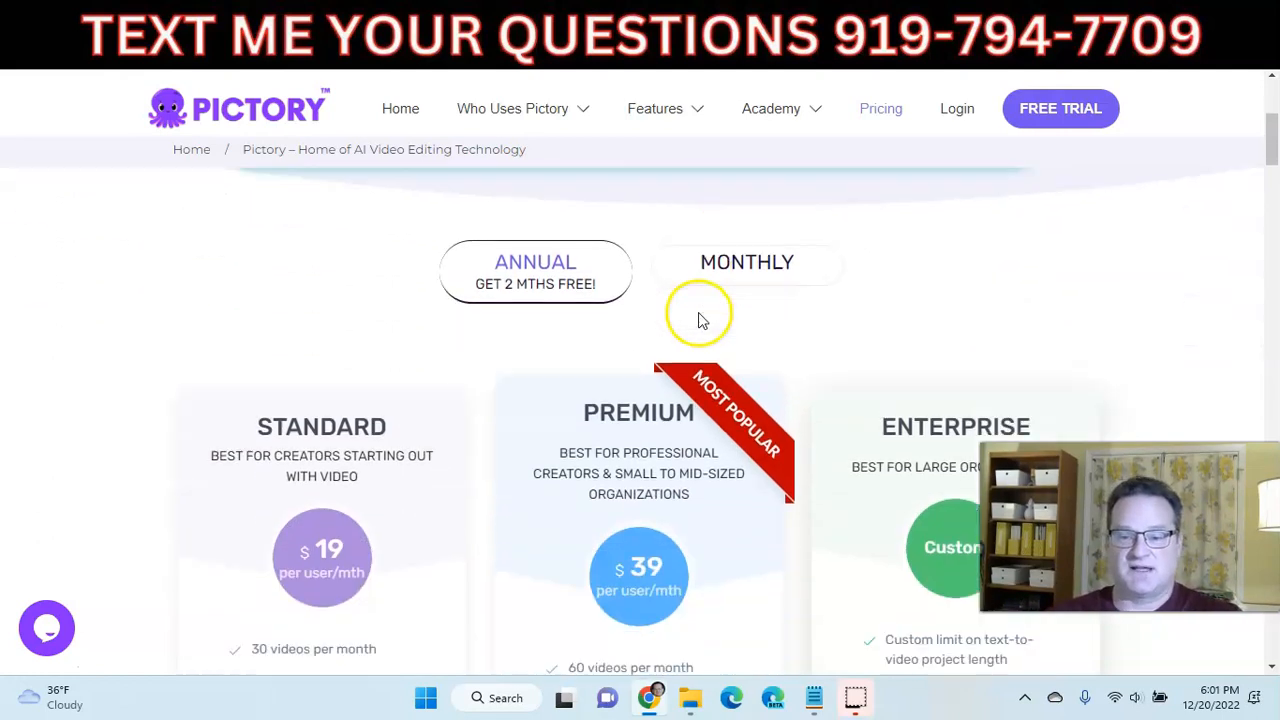
scroll(474, 369, "down", 1)
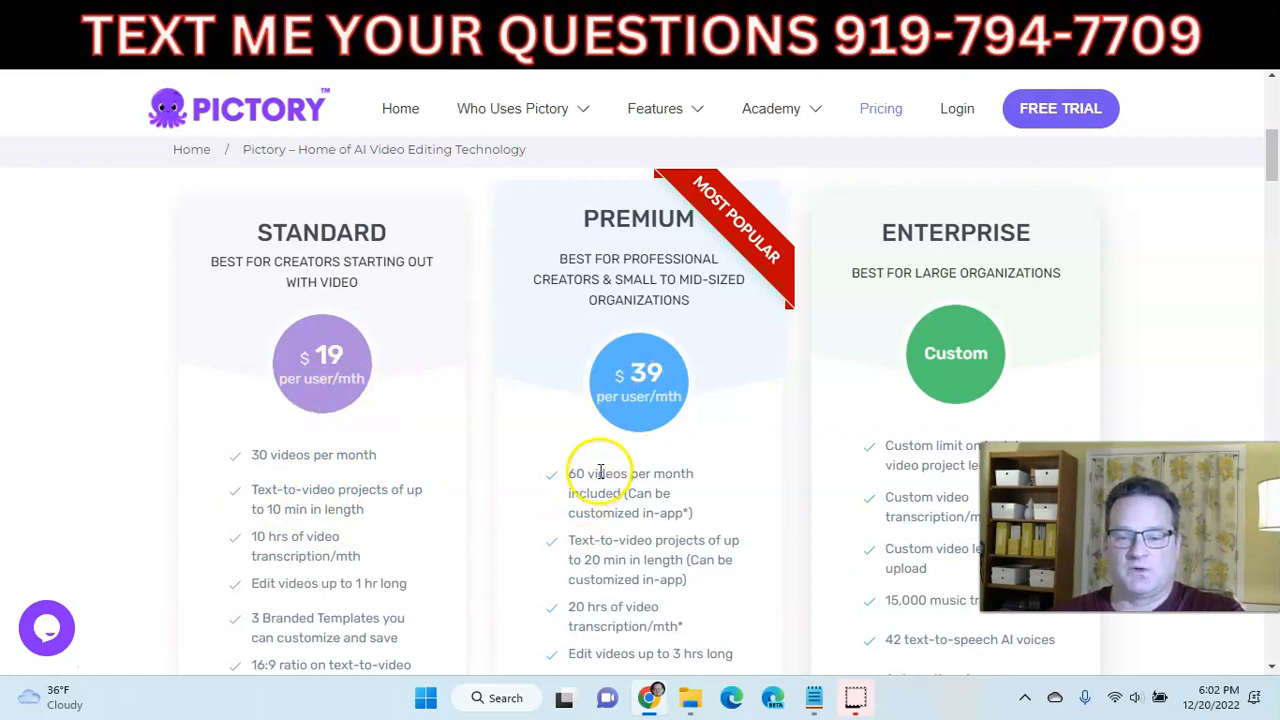
scroll(597, 445, "down", 1)
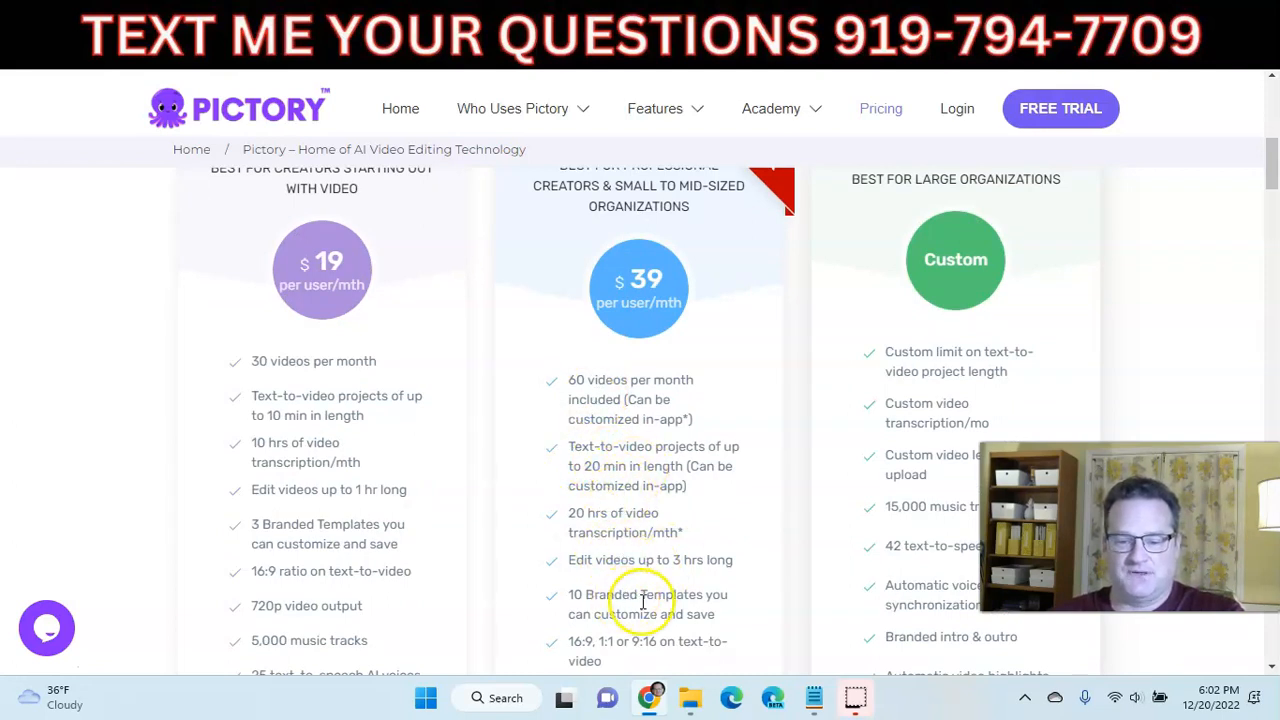
scroll(643, 600, "down", 1)
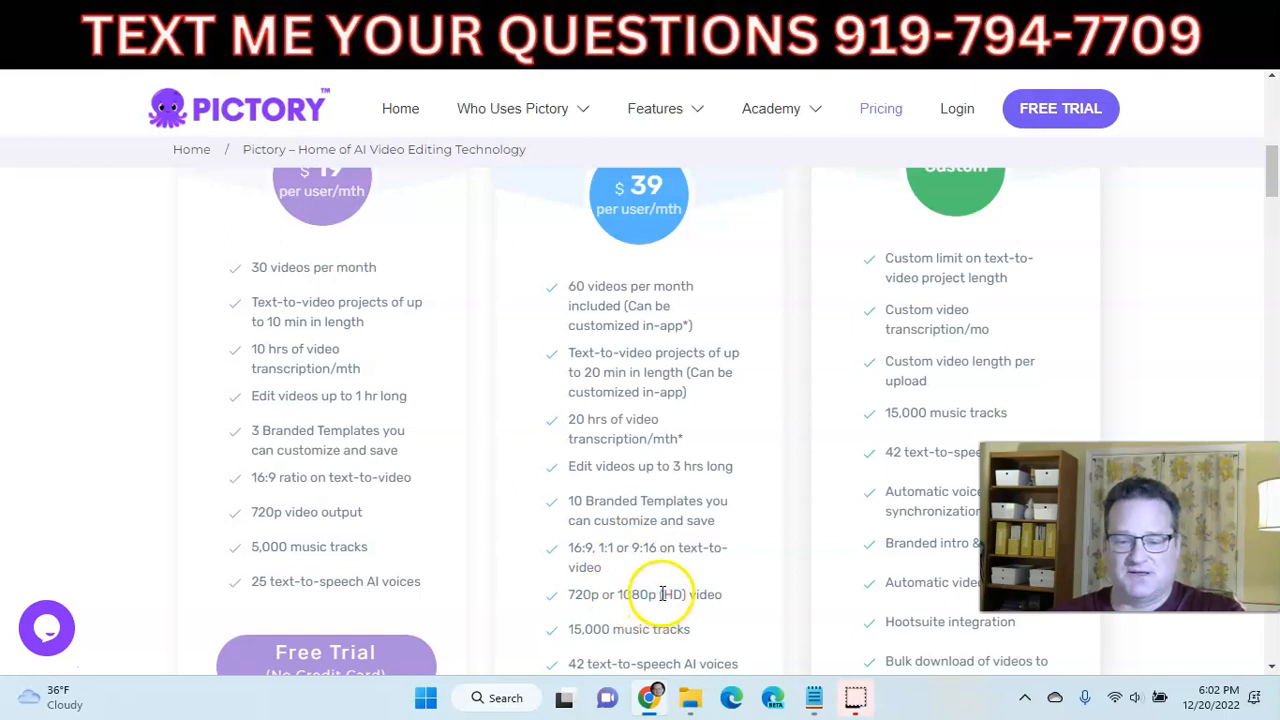
scroll(690, 585, "up", 3)
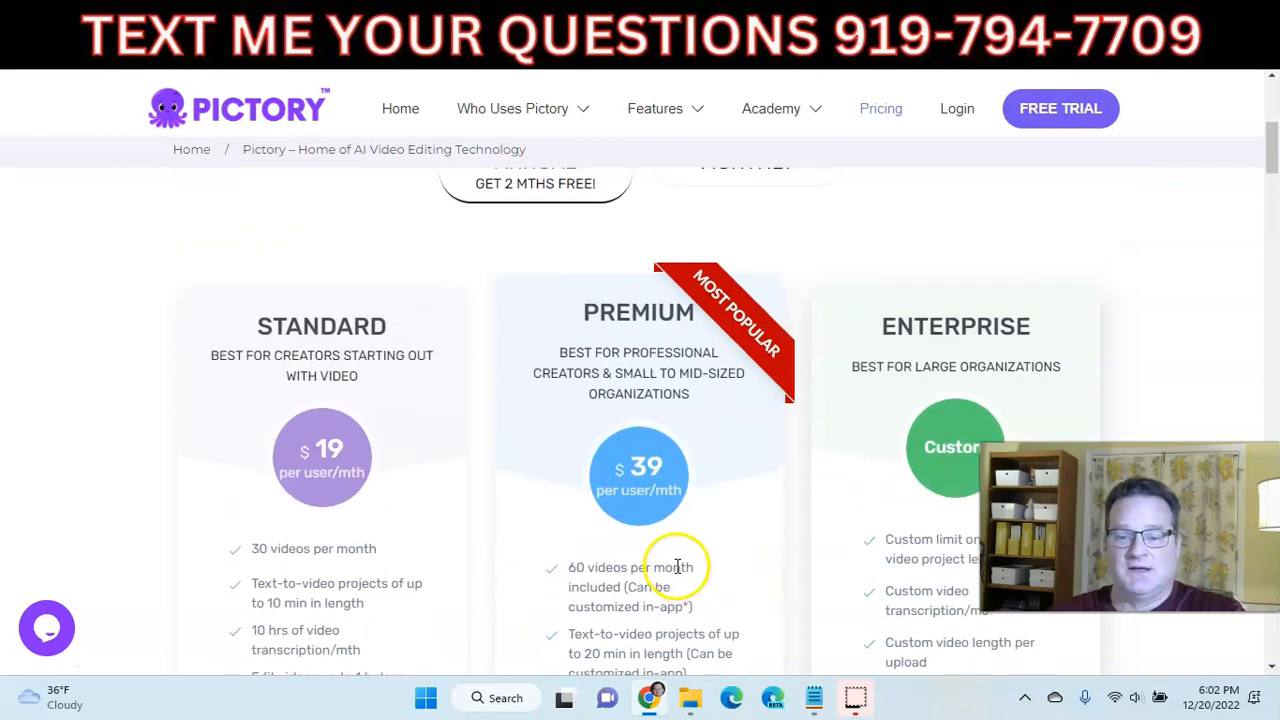
scroll(646, 457, "up", 4)
left_click(698, 312)
scroll(694, 303, "up", 1)
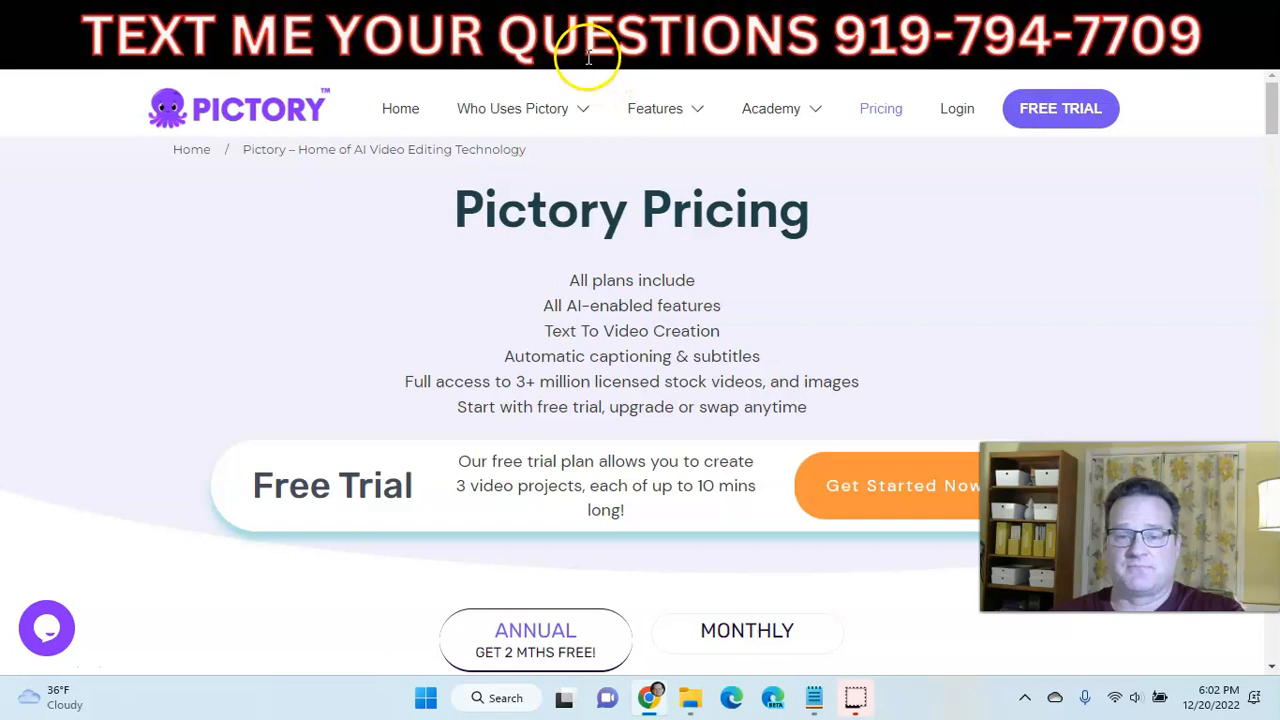
Switch to Article Forge, open the generated "benefits of keto diet" article and read through its sections.
left_click(576, 20)
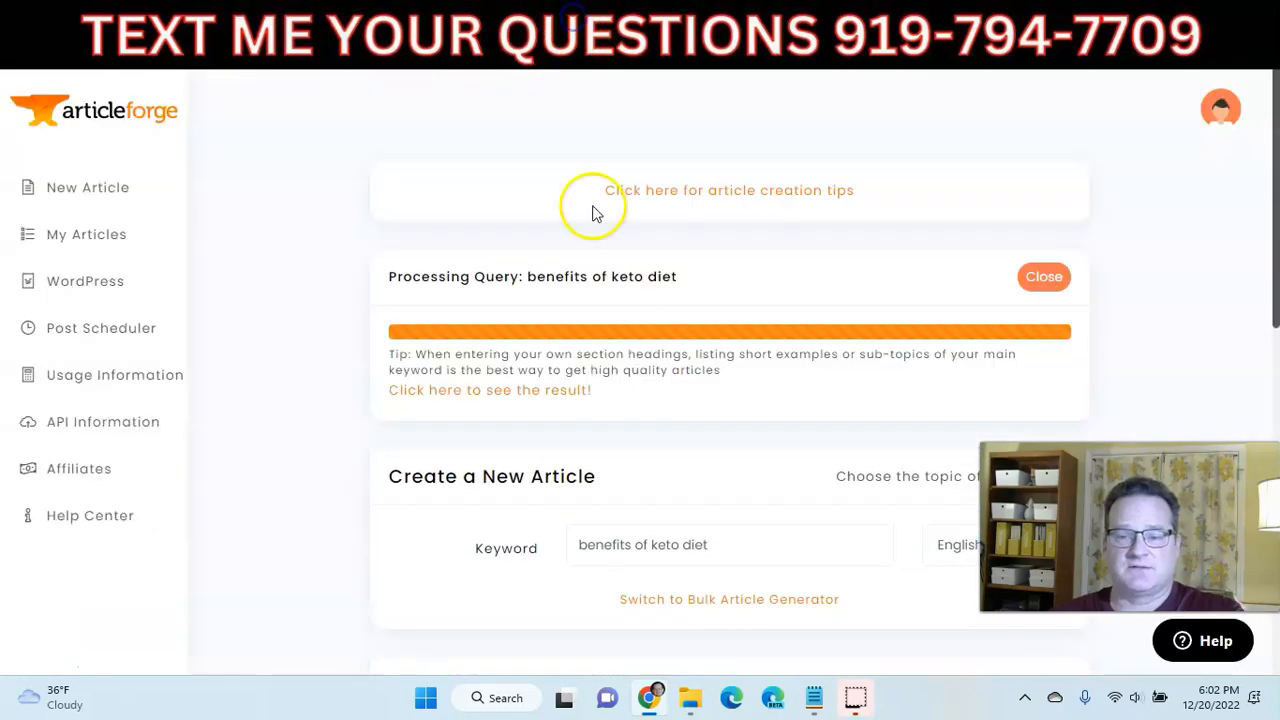
left_click(473, 398)
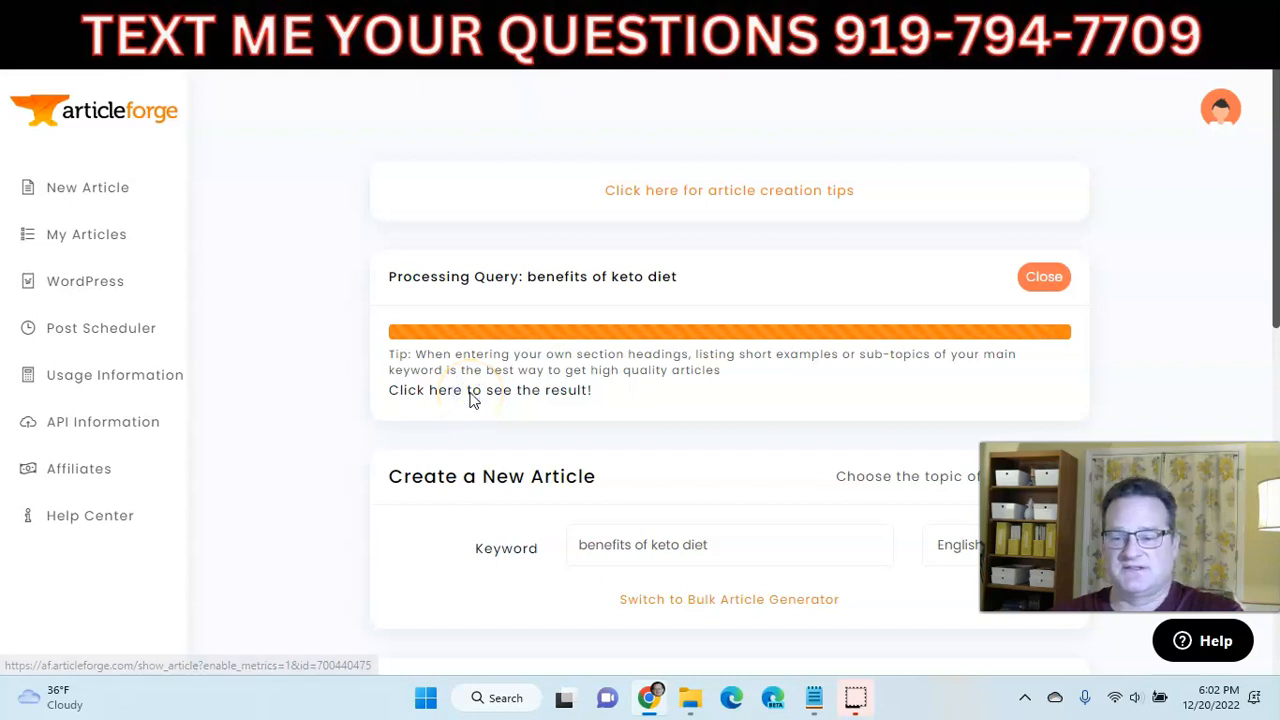
scroll(800, 325, "down", 3)
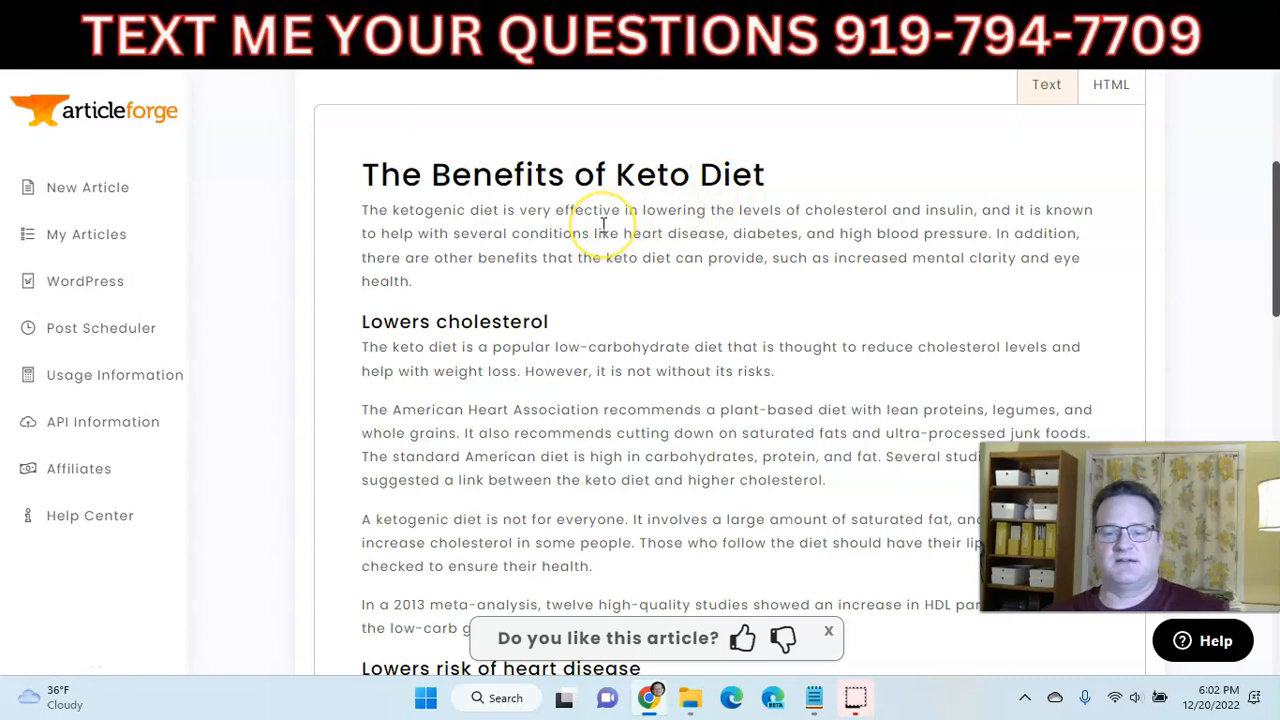
scroll(600, 235, "down", 1)
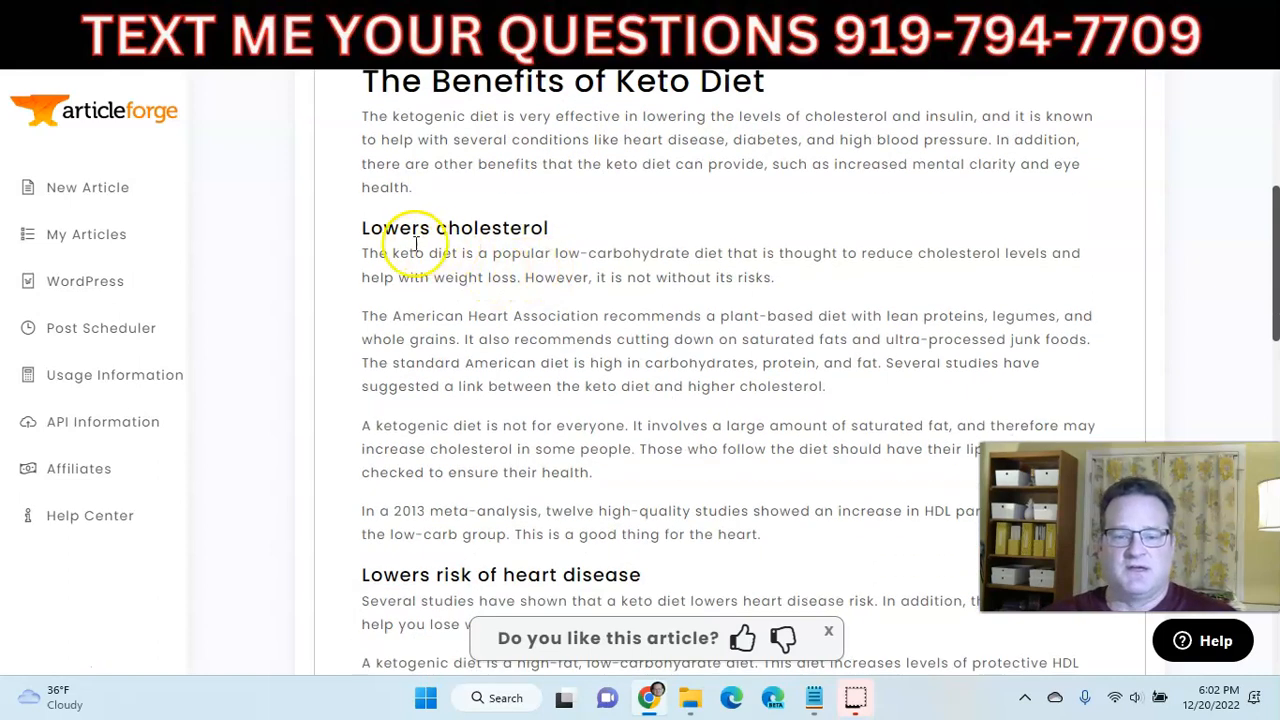
scroll(540, 236, "down", 1)
scroll(549, 243, "down", 1)
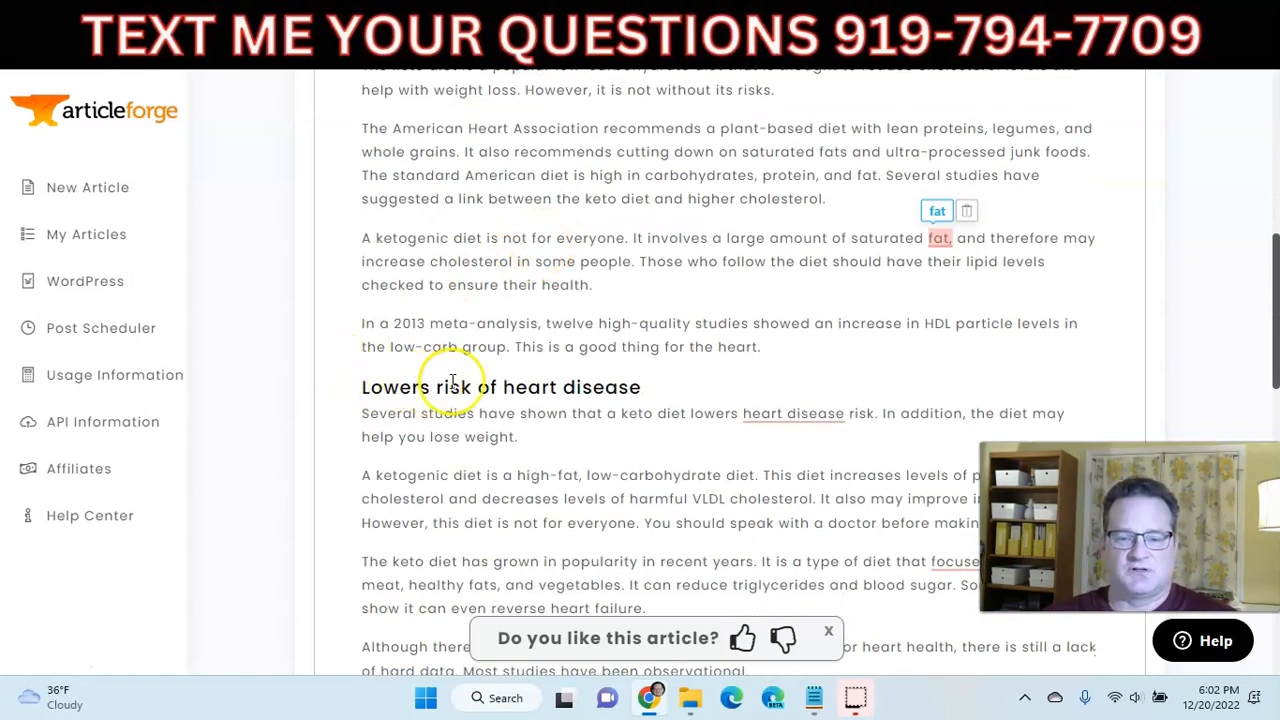
scroll(580, 320, "down", 3)
scroll(540, 310, "down", 2)
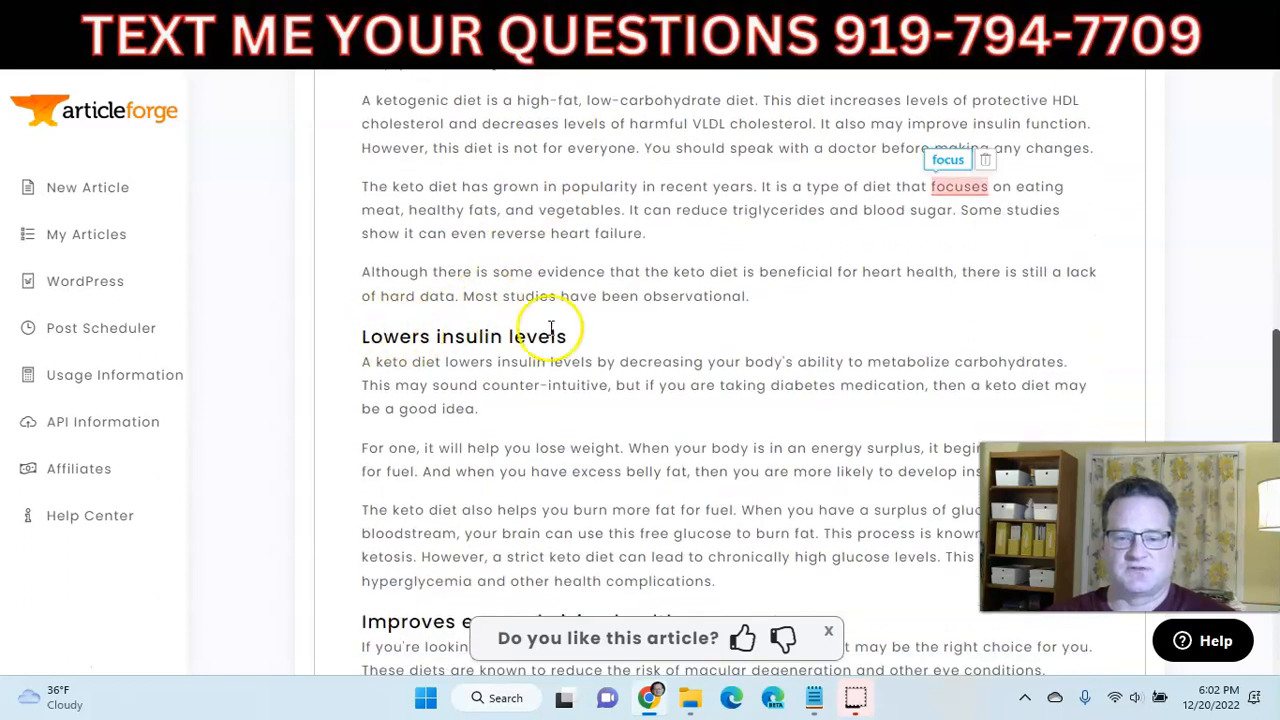
scroll(545, 320, "down", 3)
scroll(560, 325, "down", 4)
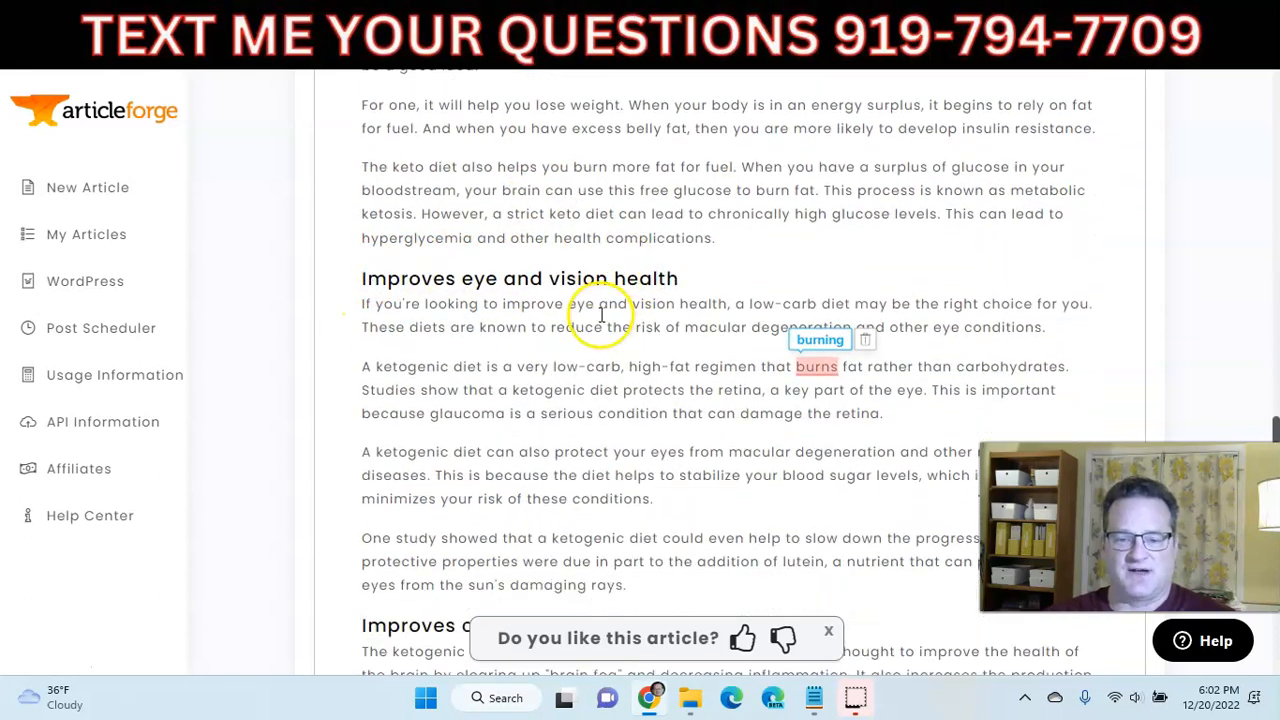
scroll(567, 311, "down", 1)
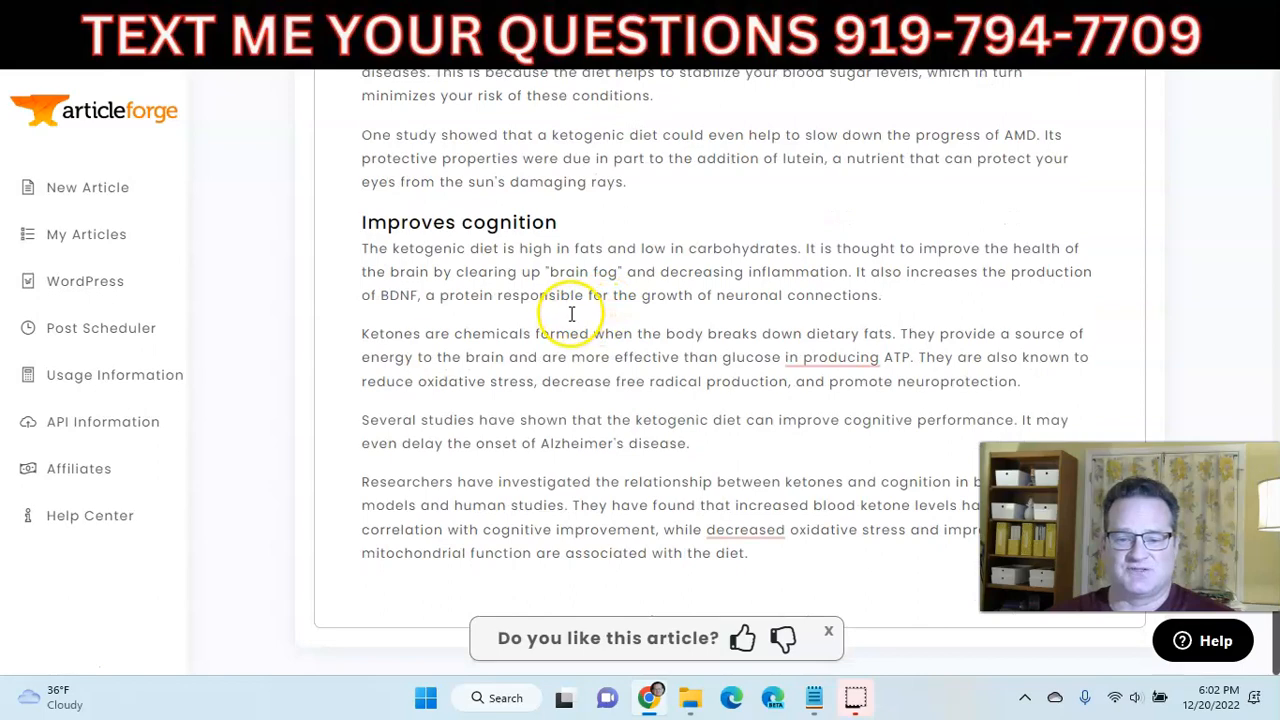
scroll(580, 298, "up", 3)
scroll(580, 298, "up", 15)
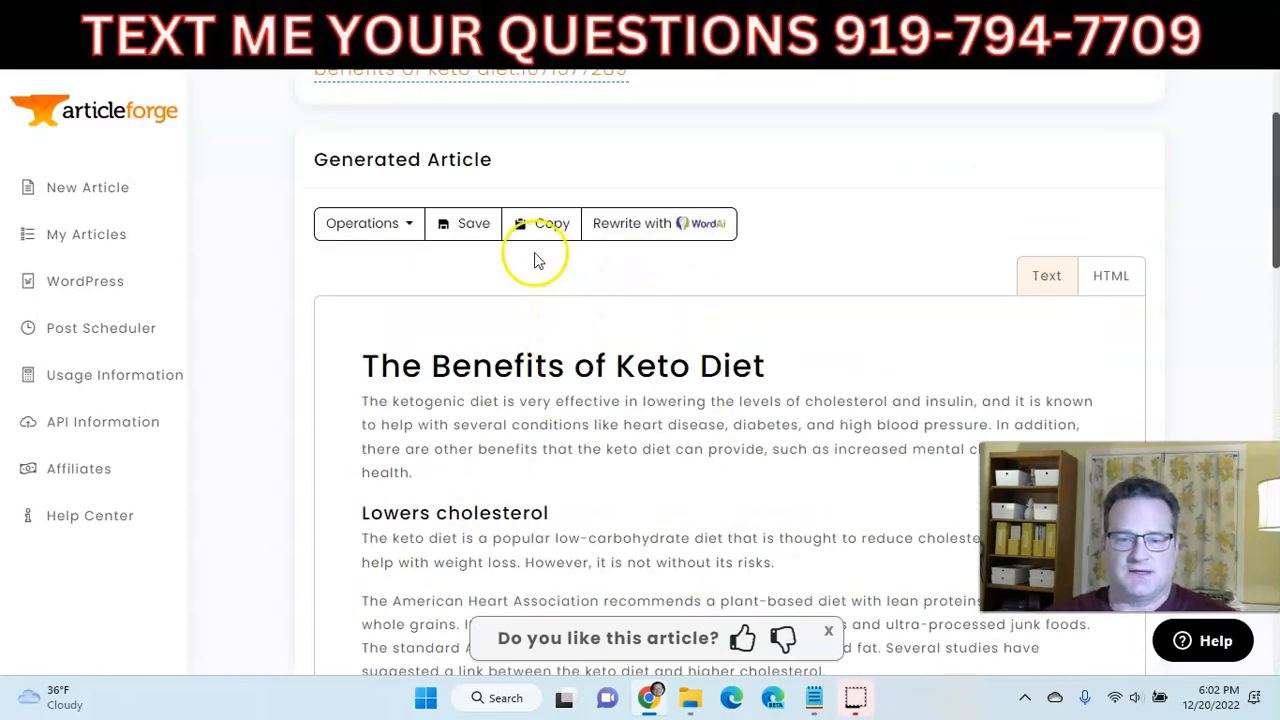
Save the generated keto diet article, then copy its full text.
left_click(457, 225)
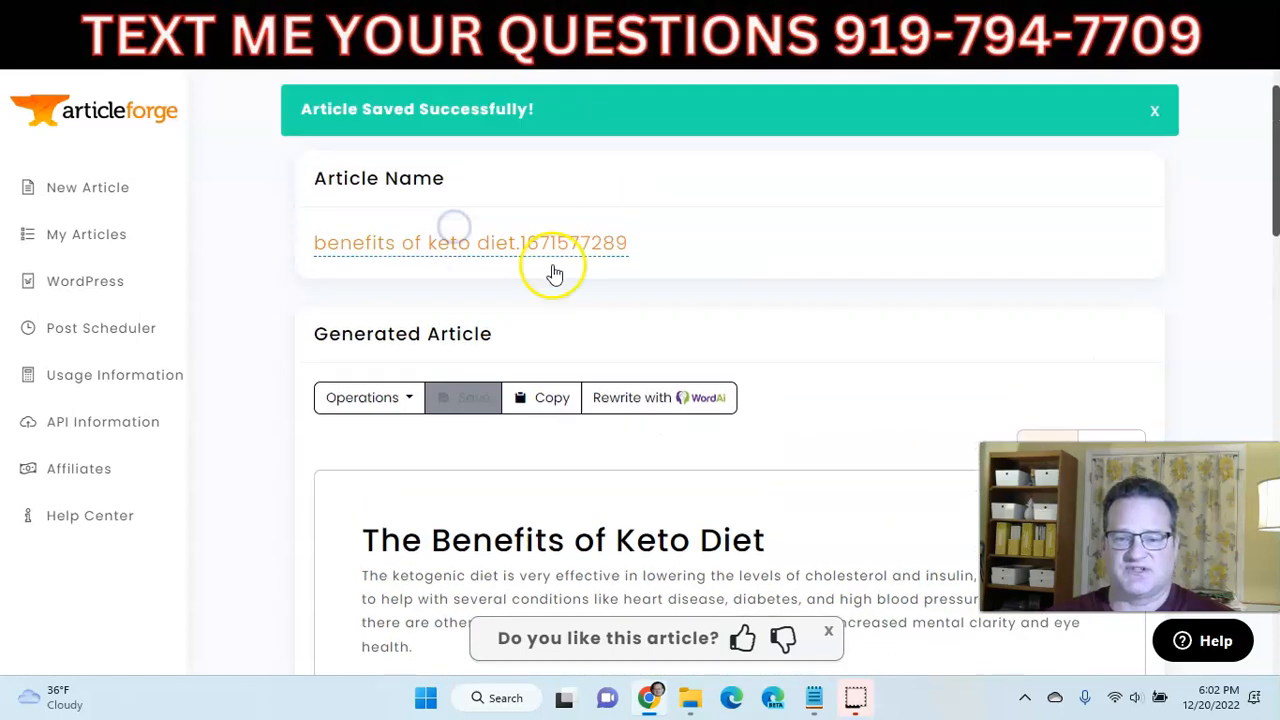
scroll(570, 320, "down", 2)
left_click(364, 204)
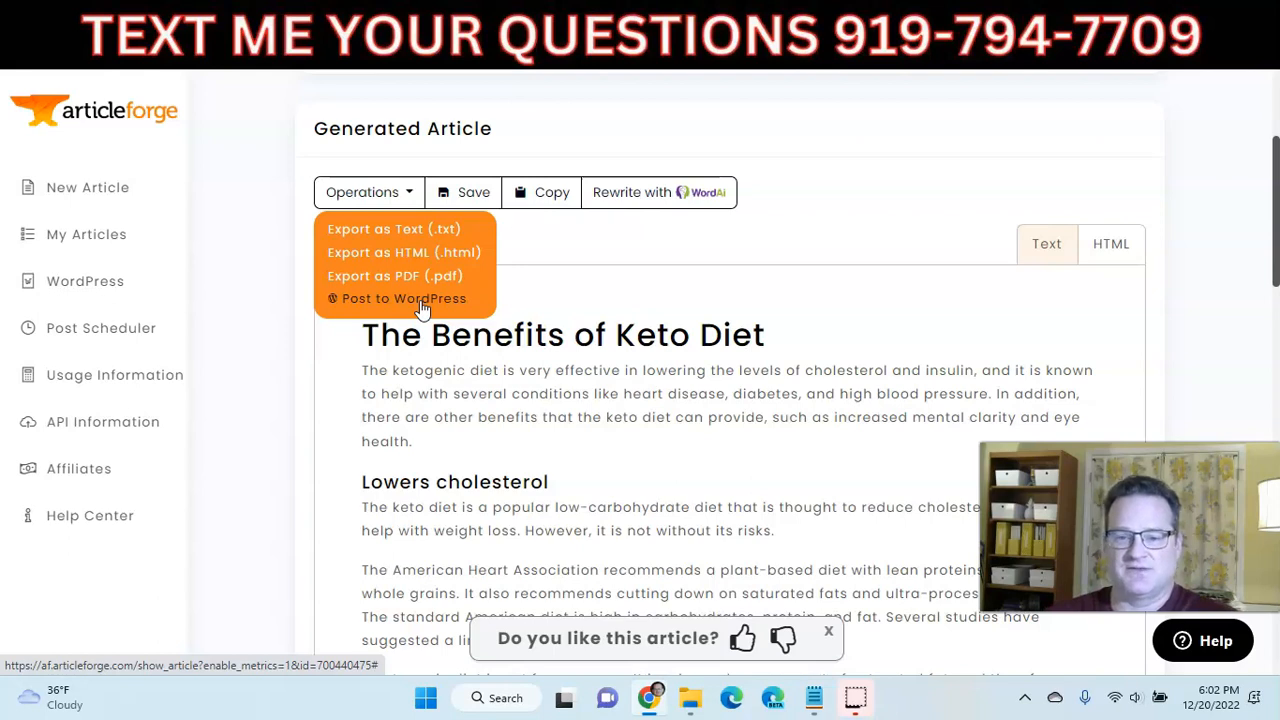
left_click(529, 196)
Switch to Copyscape, run a Premium Search on the copied keto diet article and check the plagiarism result.
left_click(994, 28)
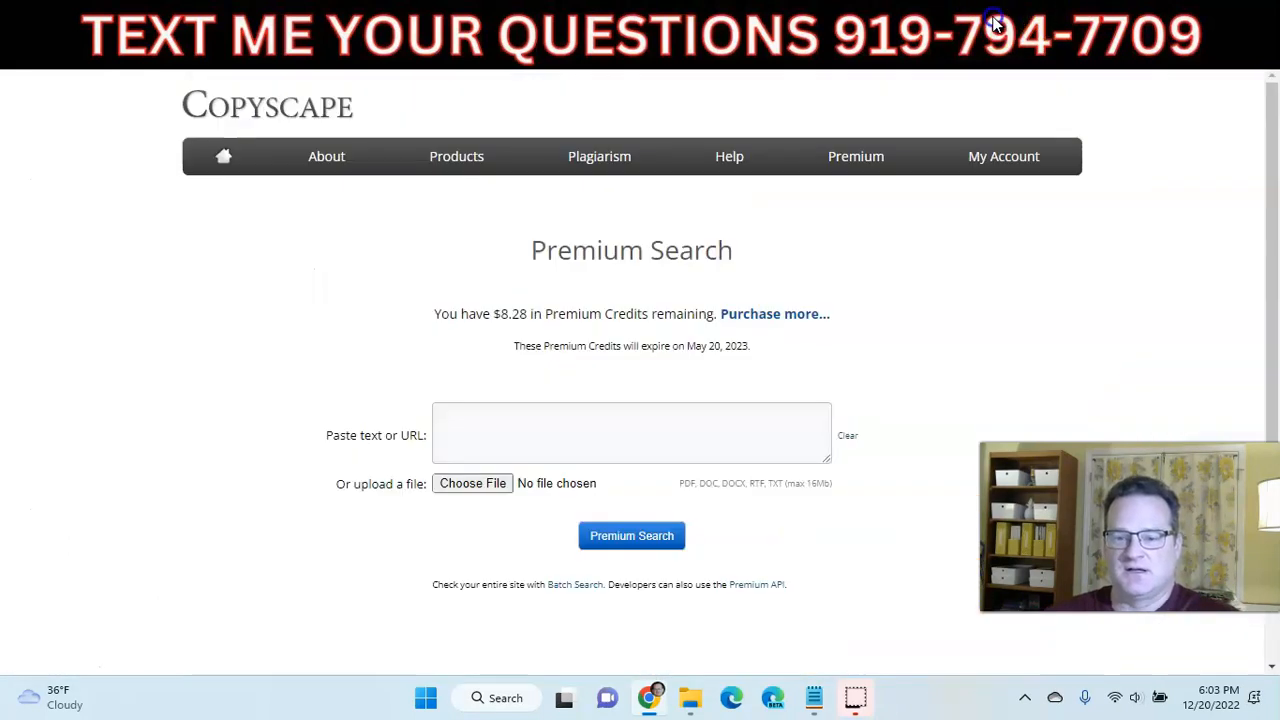
left_click(677, 430)
key("ctrl+v")
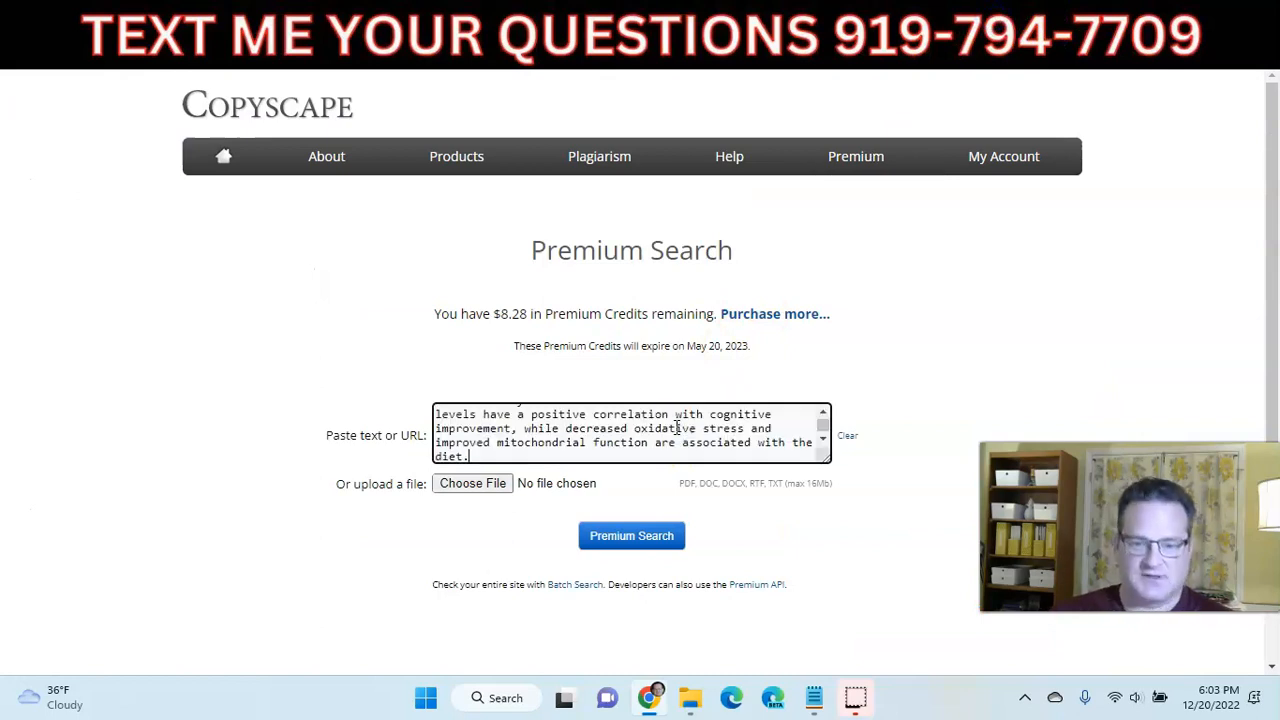
left_click(641, 537)
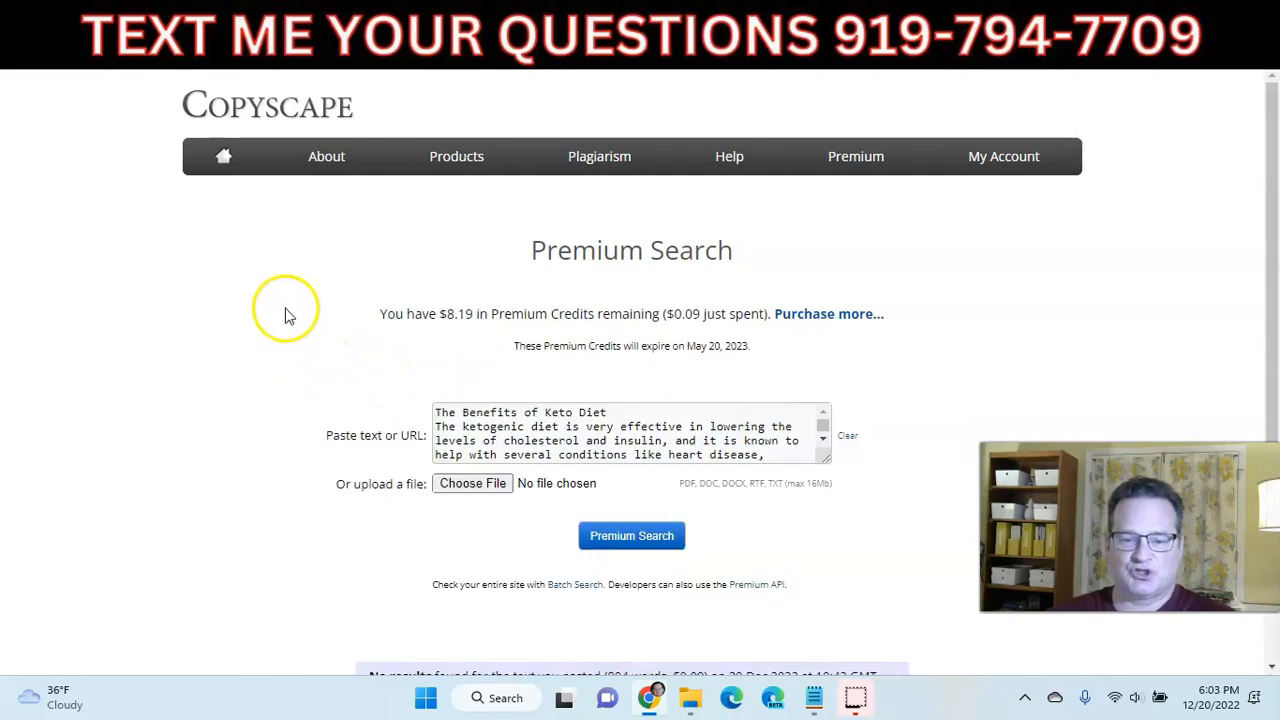
scroll(285, 310, "down", 2)
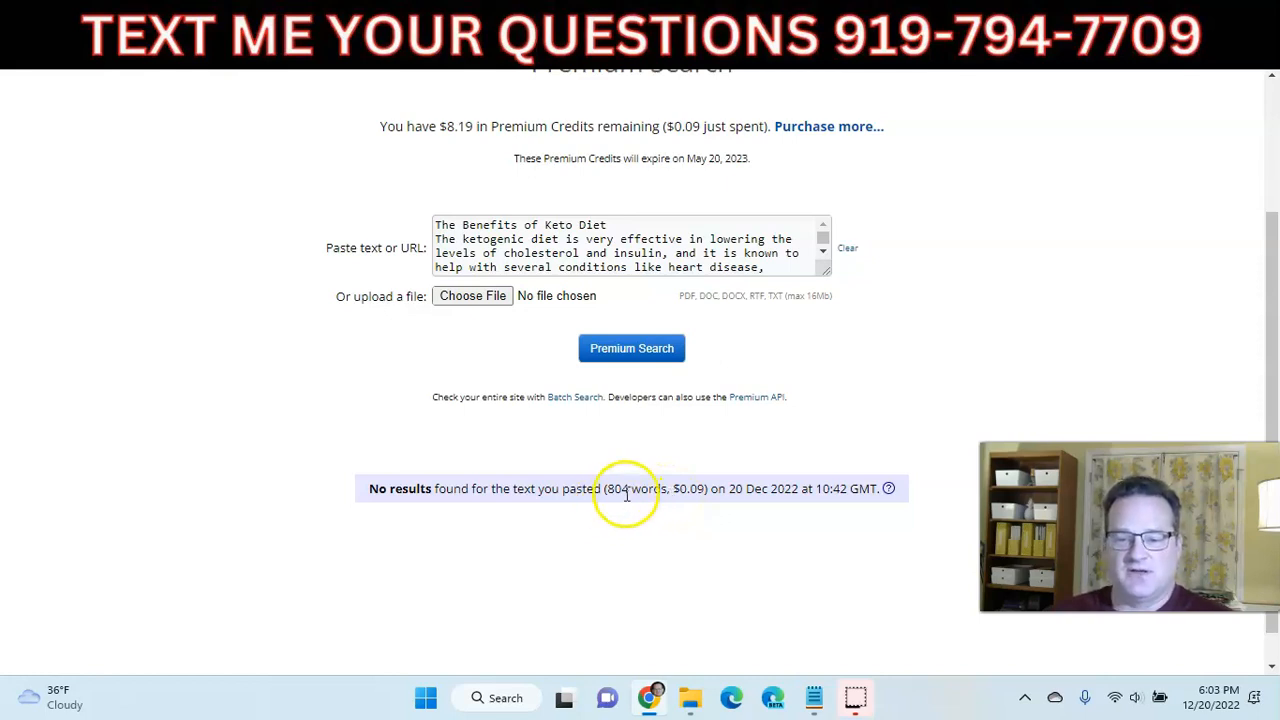
scroll(640, 504, "up", 2)
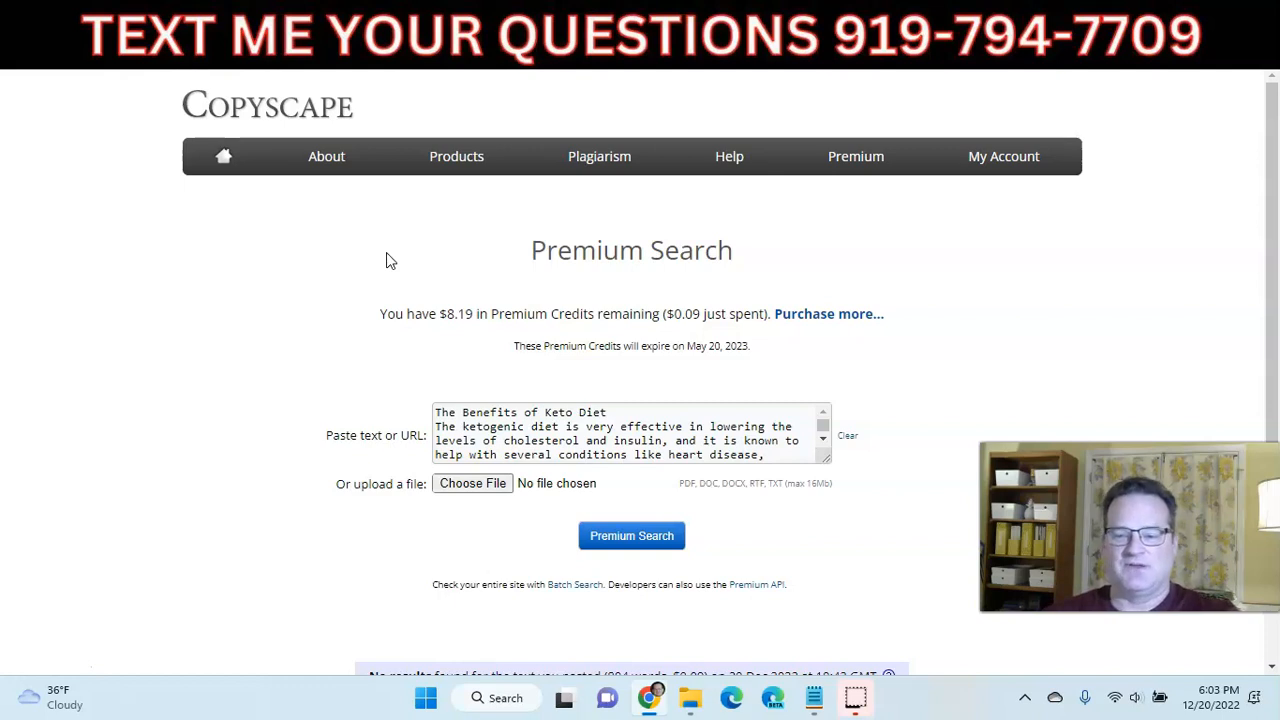
Switch to Pictory and start a Script to Video project with the video name "Benefits of Keto Diet".
left_click(690, 22)
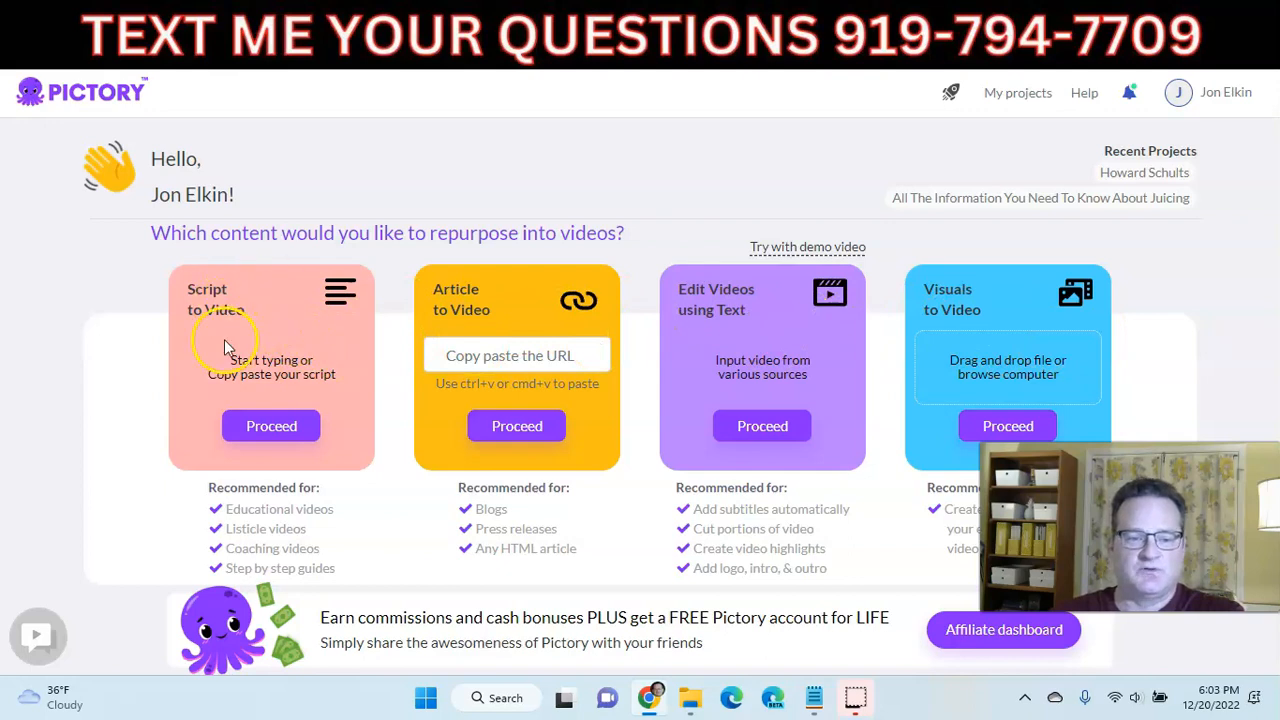
left_click(258, 440)
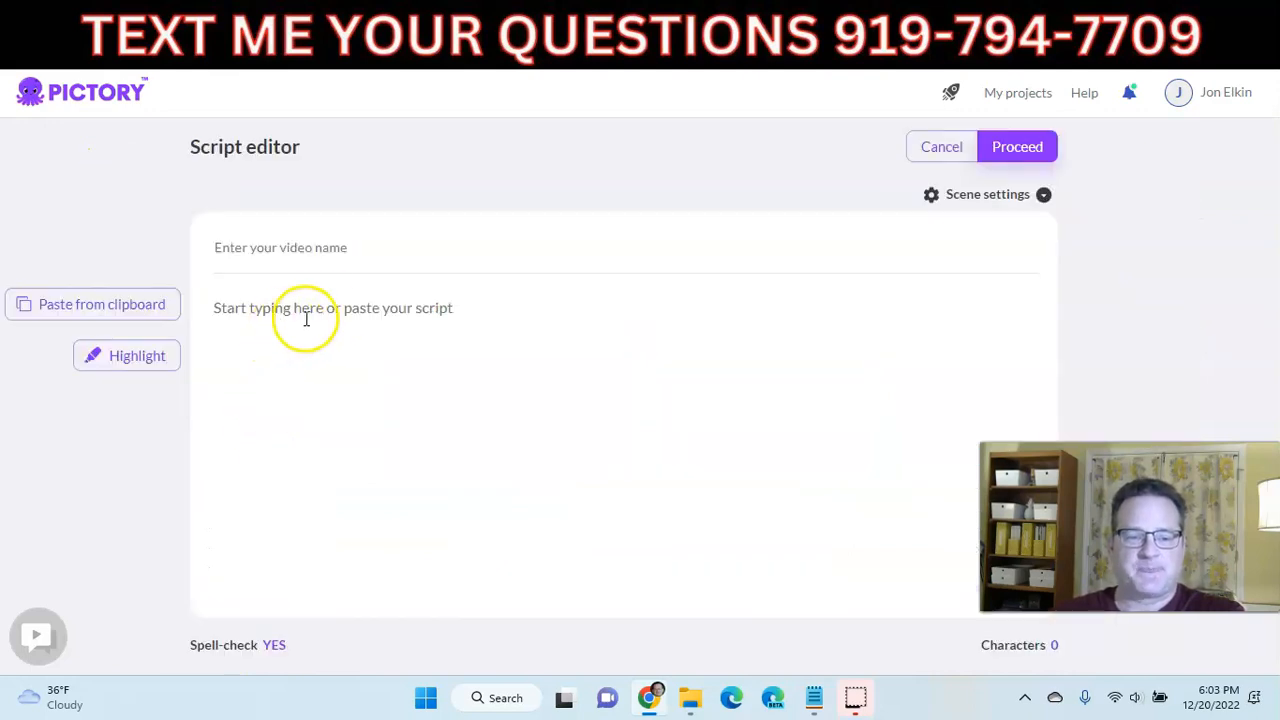
left_click(326, 309)
left_click(343, 245)
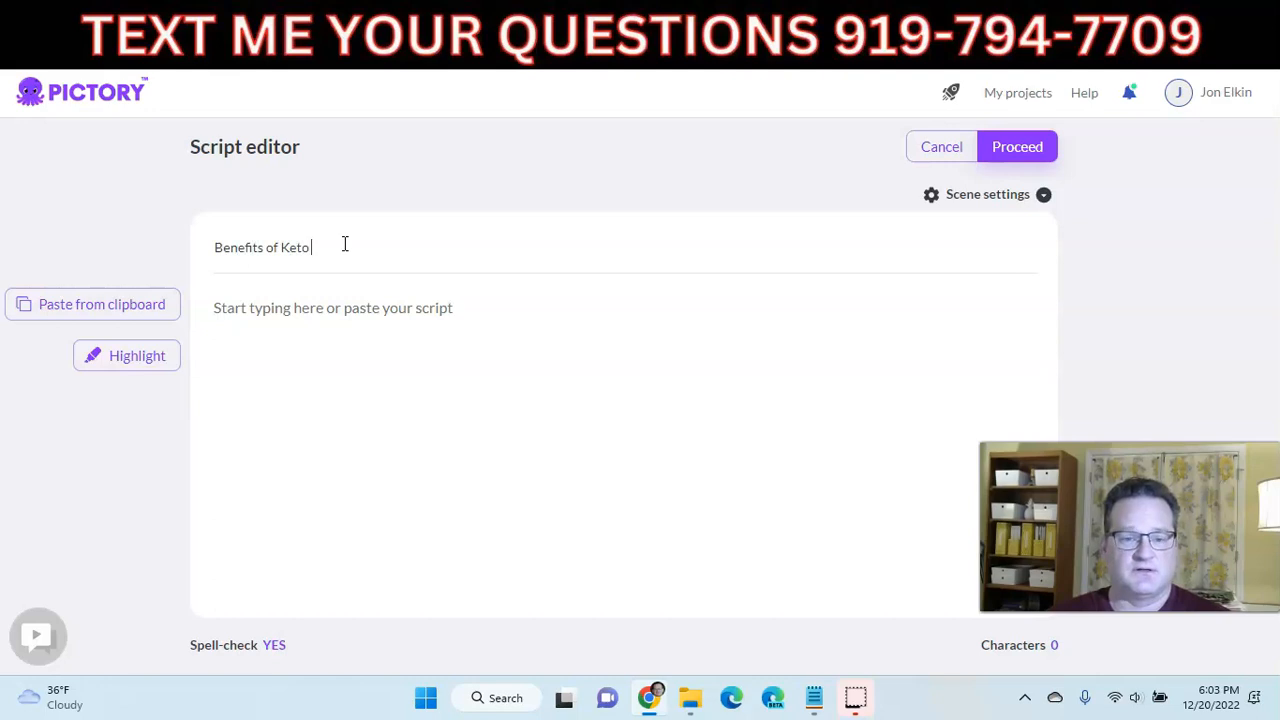
Paste the copied keto diet article into the script editor as the video script and check its beginning.
left_click(317, 312)
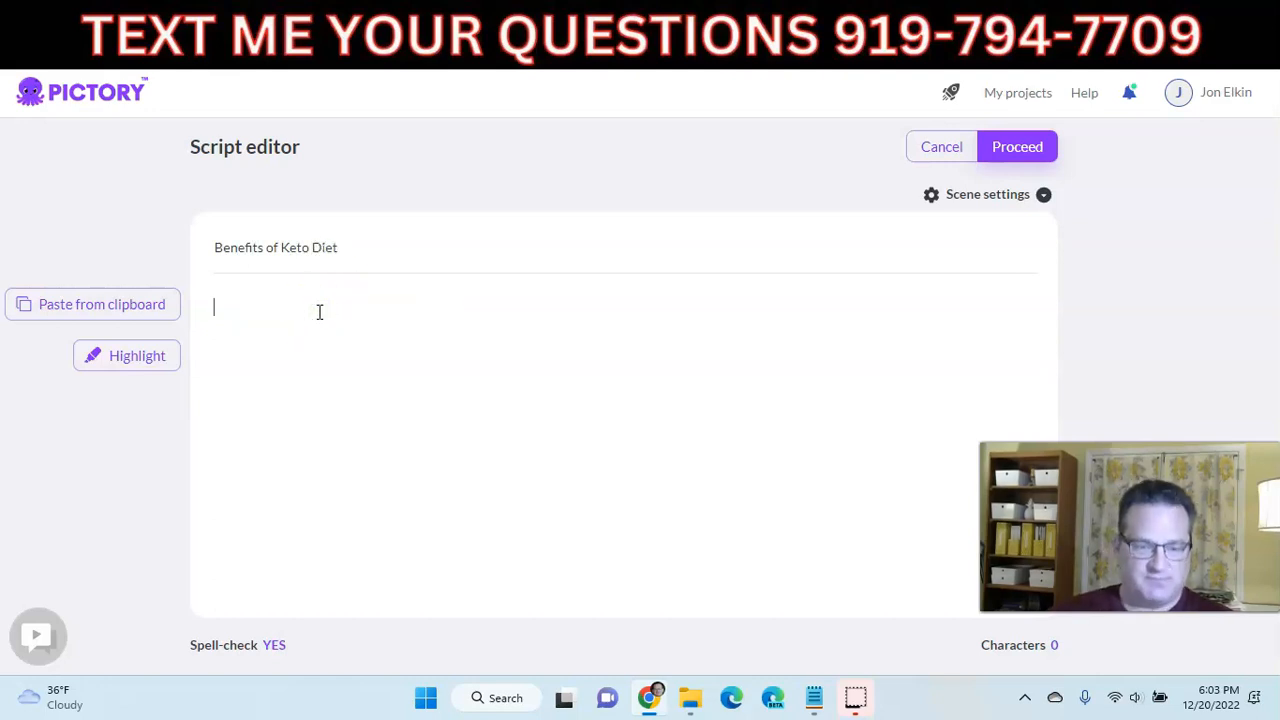
key("ctrl+v")
scroll(416, 450, "up", 10)
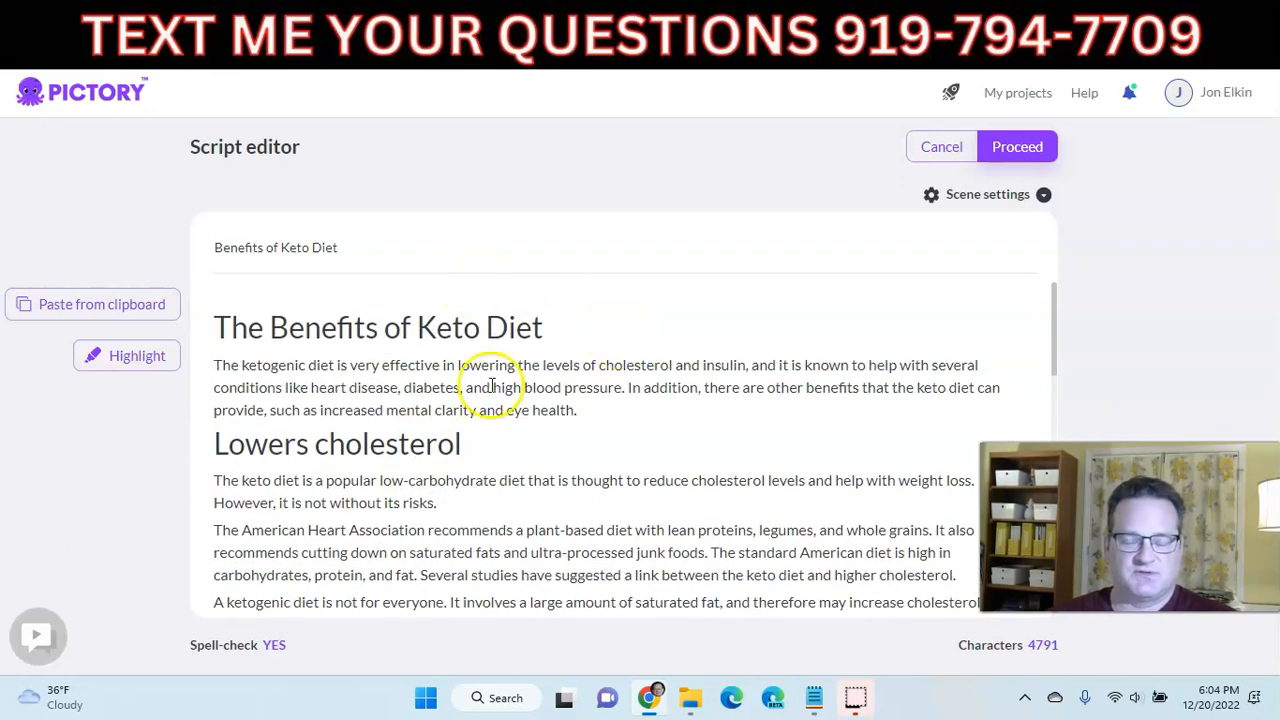
scroll(541, 366, "down", 1)
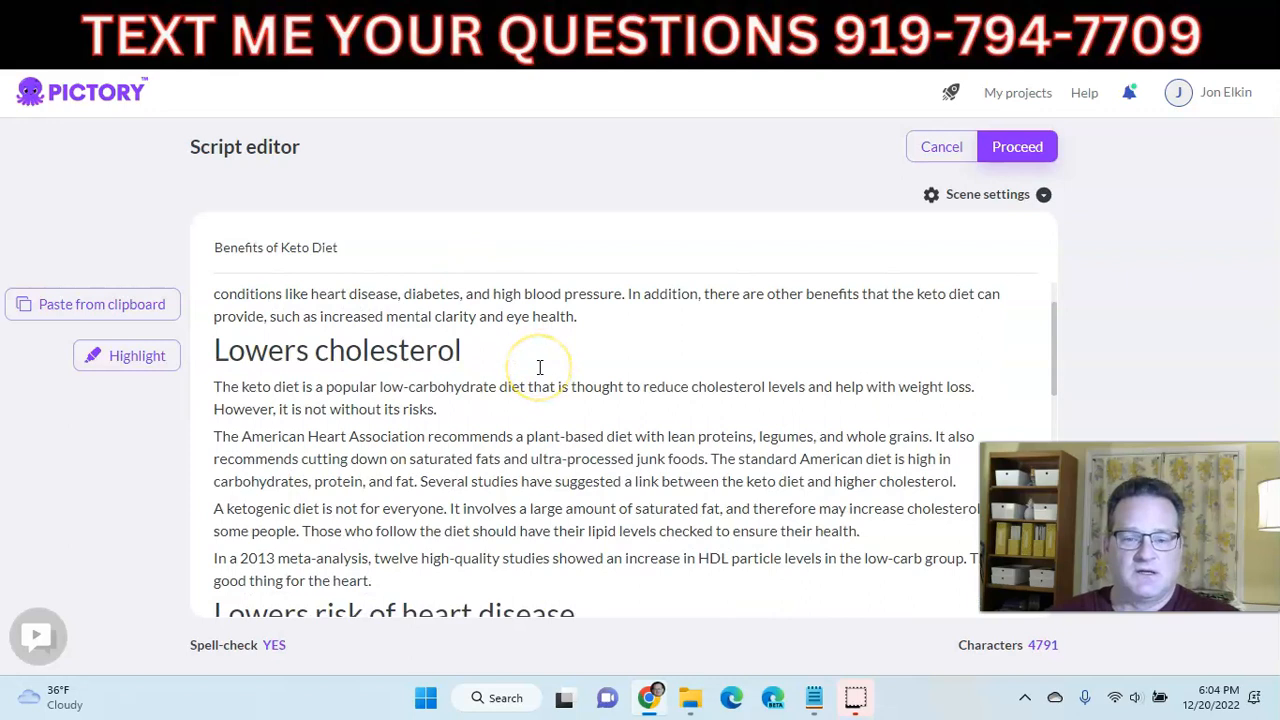
scroll(540, 367, "up", 1)
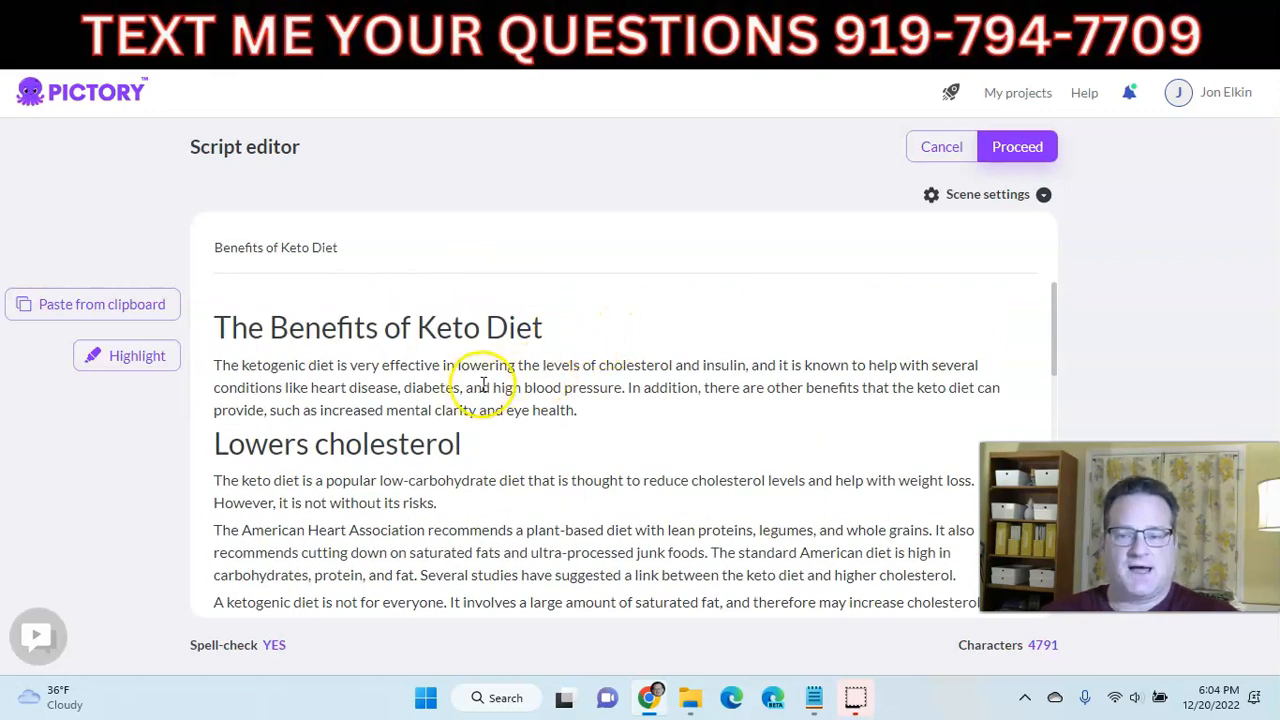
Examine the scene settings, including the sentence-break and line-break options for creating new scenes.
left_click(985, 195)
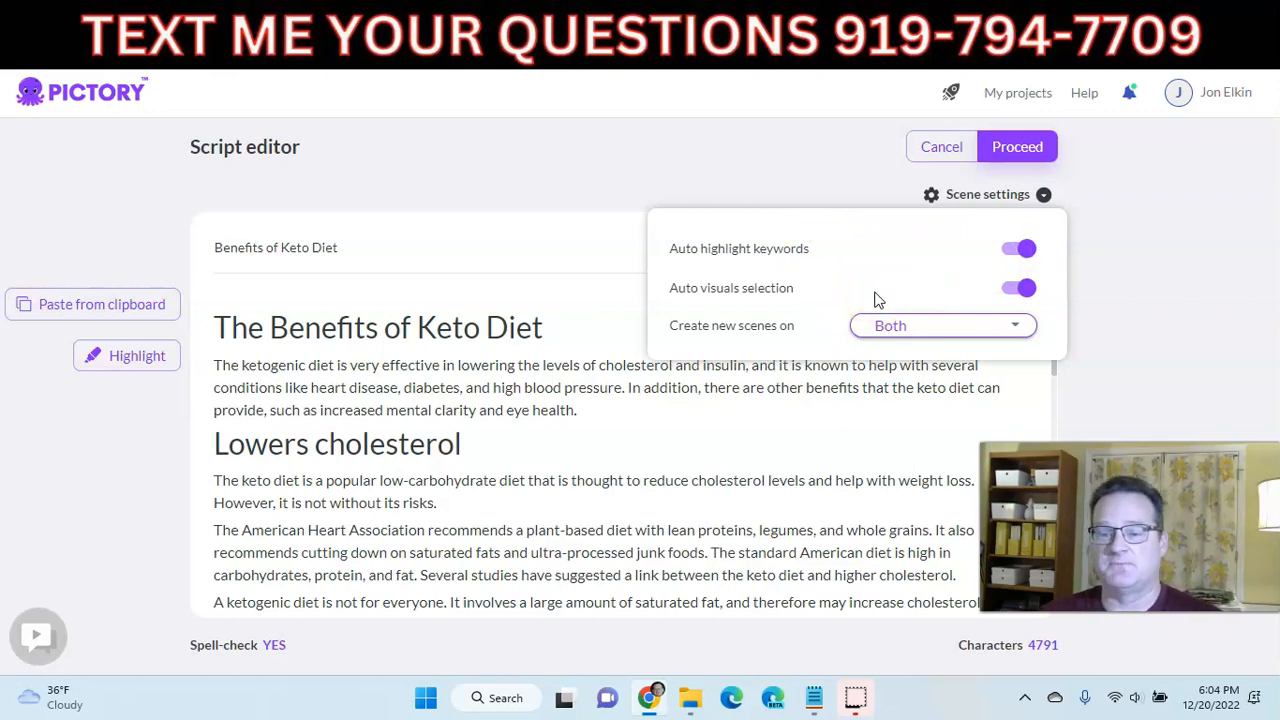
left_click(905, 332)
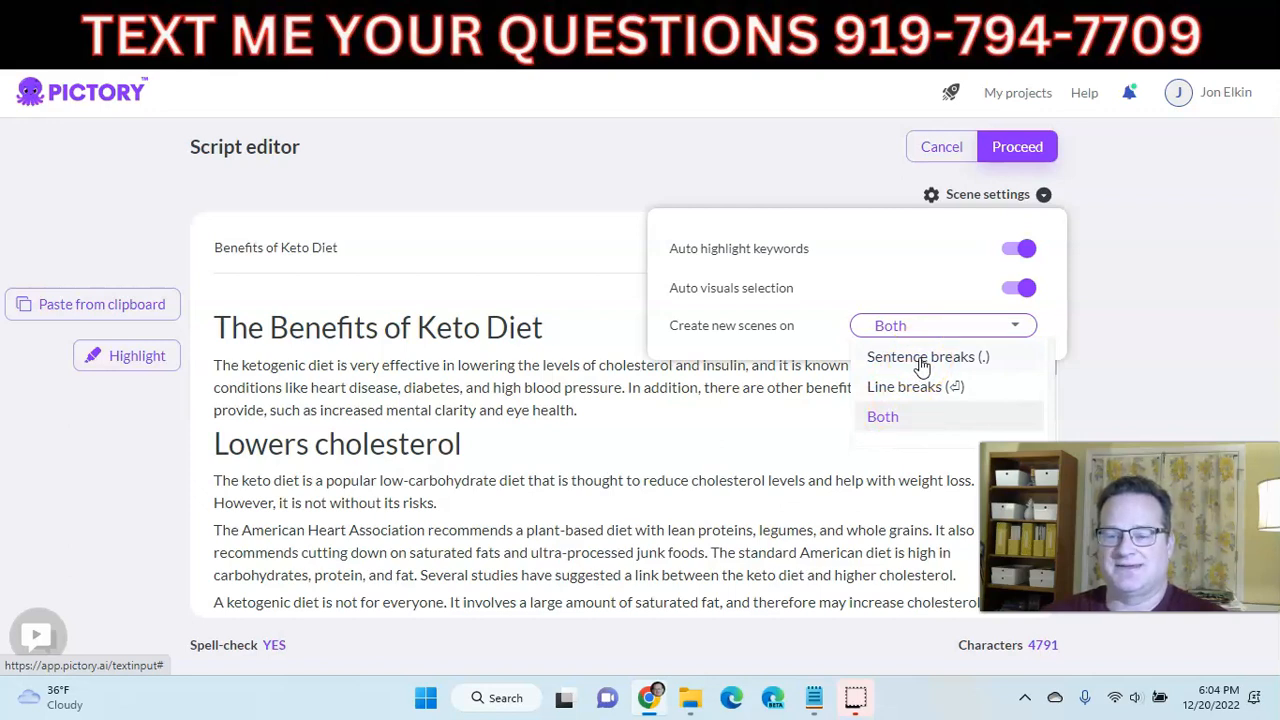
left_click(634, 363)
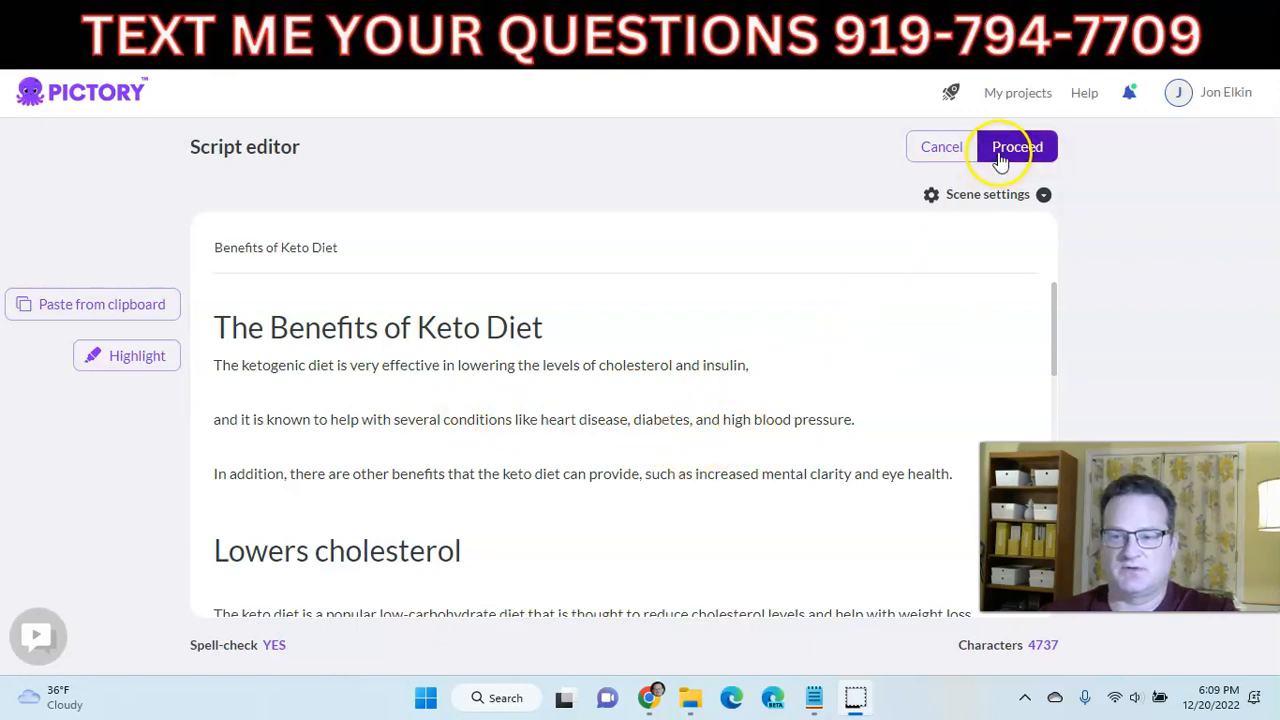
Proceed from the script editor to the template choice and look through the designs in the templates library.
left_click(1000, 158)
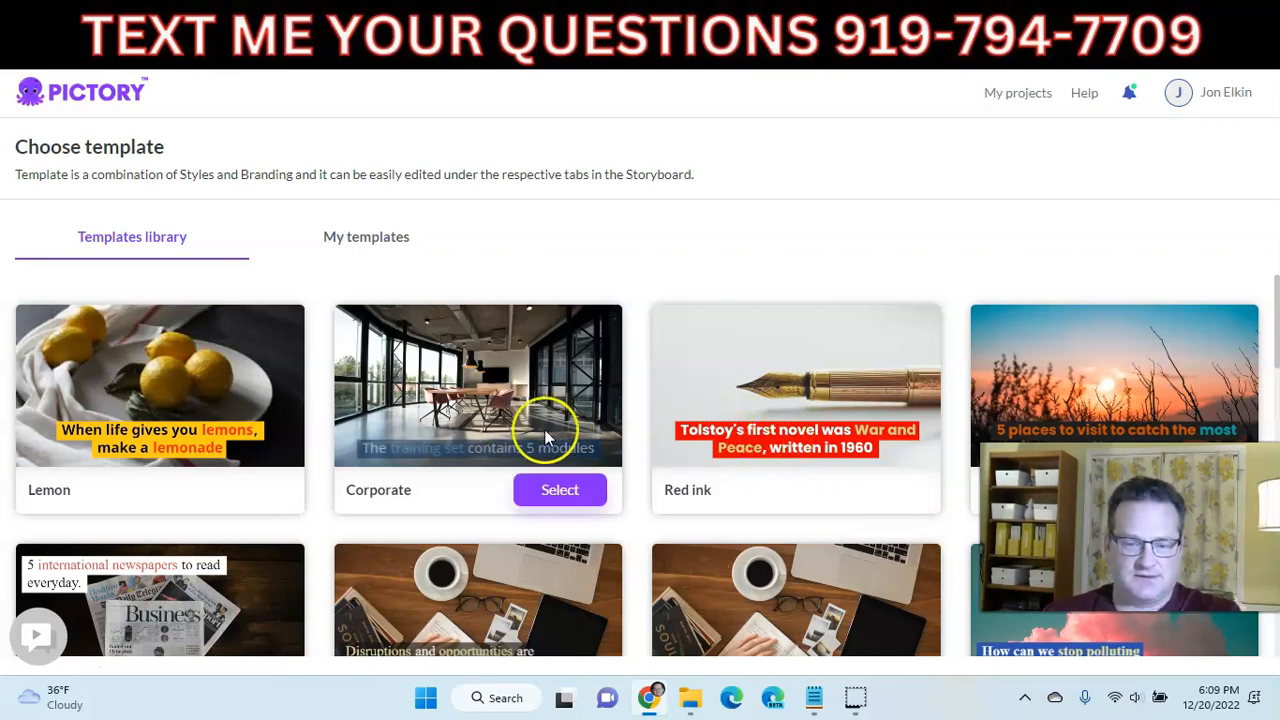
scroll(420, 420, "down", 1)
scroll(420, 420, "down", 2)
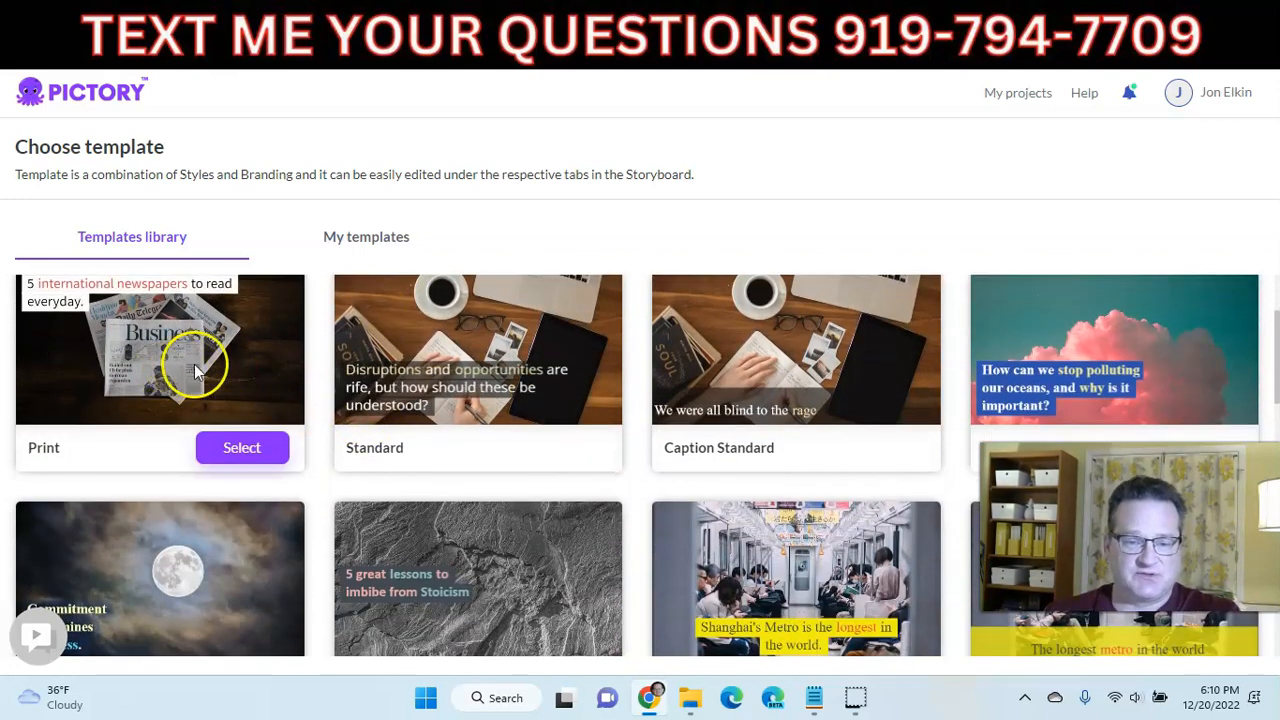
scroll(396, 370, "up", 1)
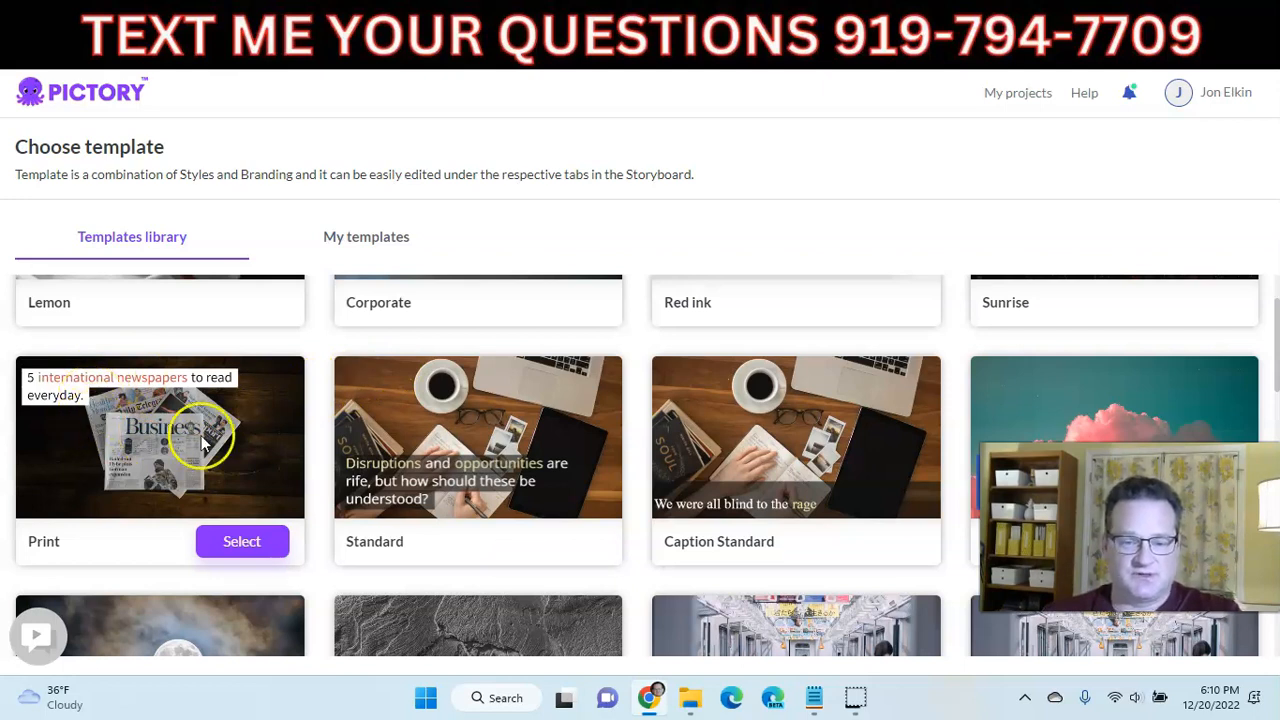
mouse_move(429, 429)
mouse_move(717, 427)
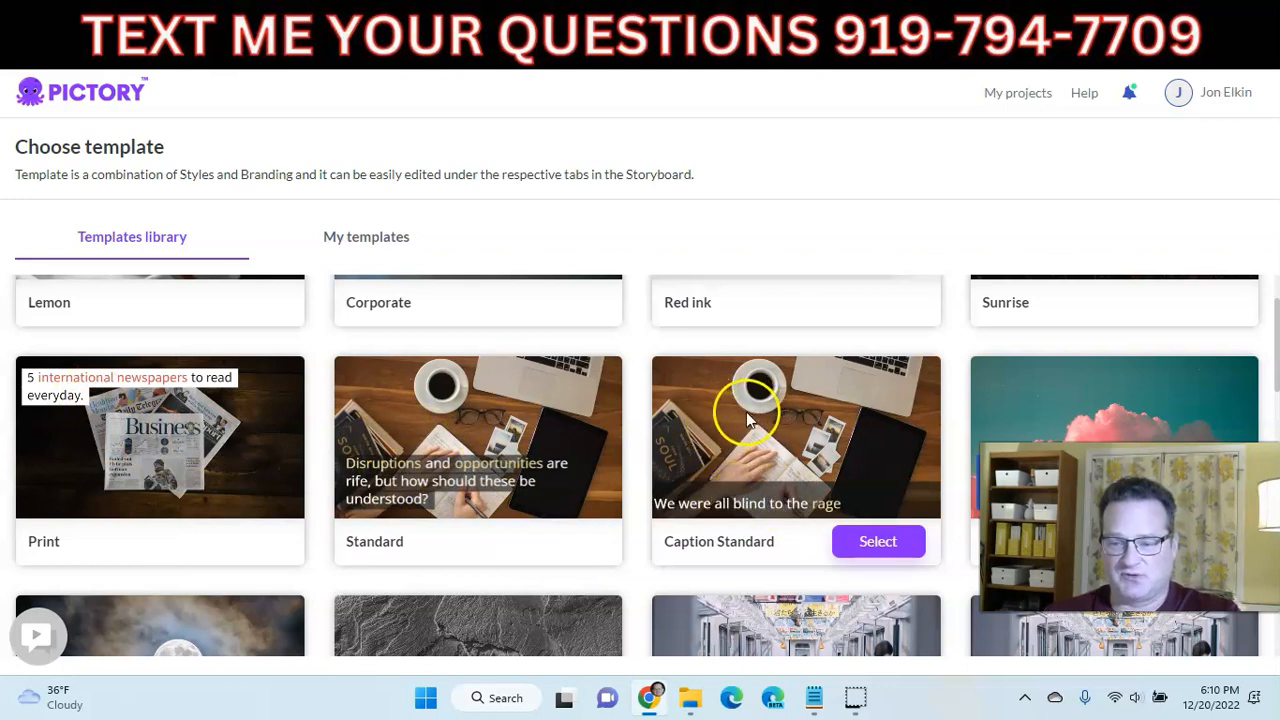
scroll(730, 420, "down", 2)
scroll(716, 428, "down", 1)
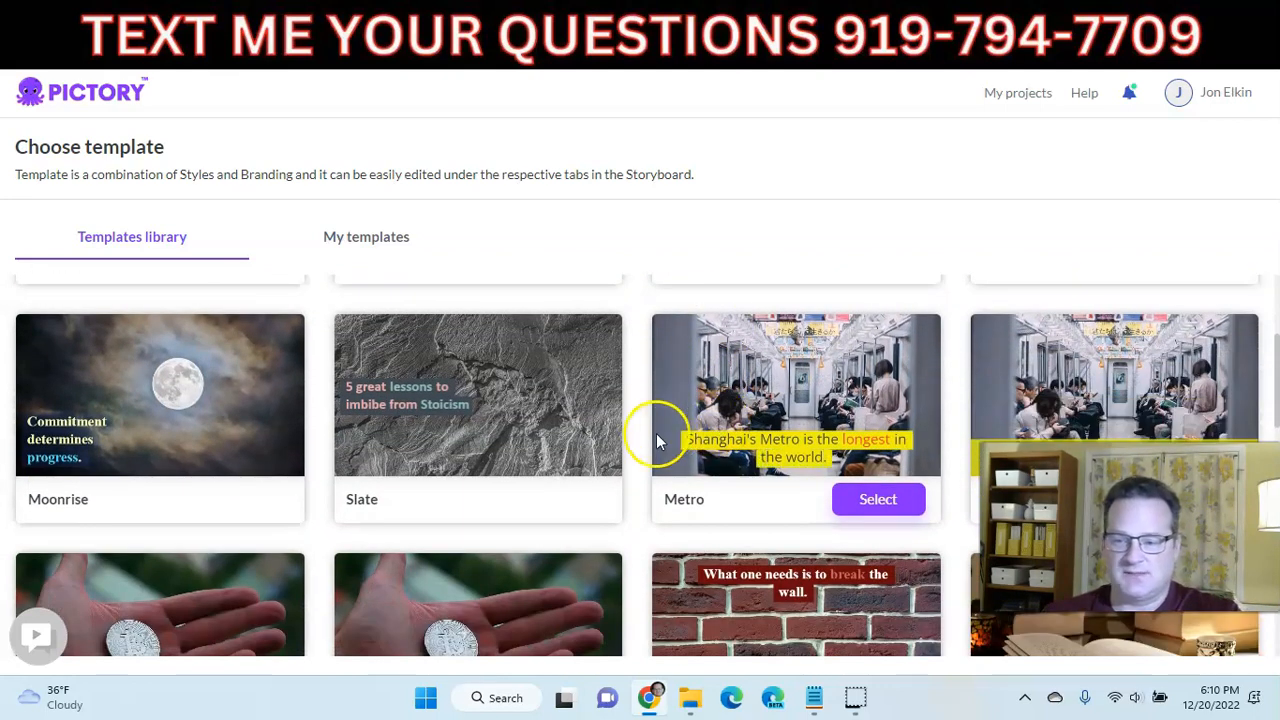
scroll(1050, 420, "down", 1)
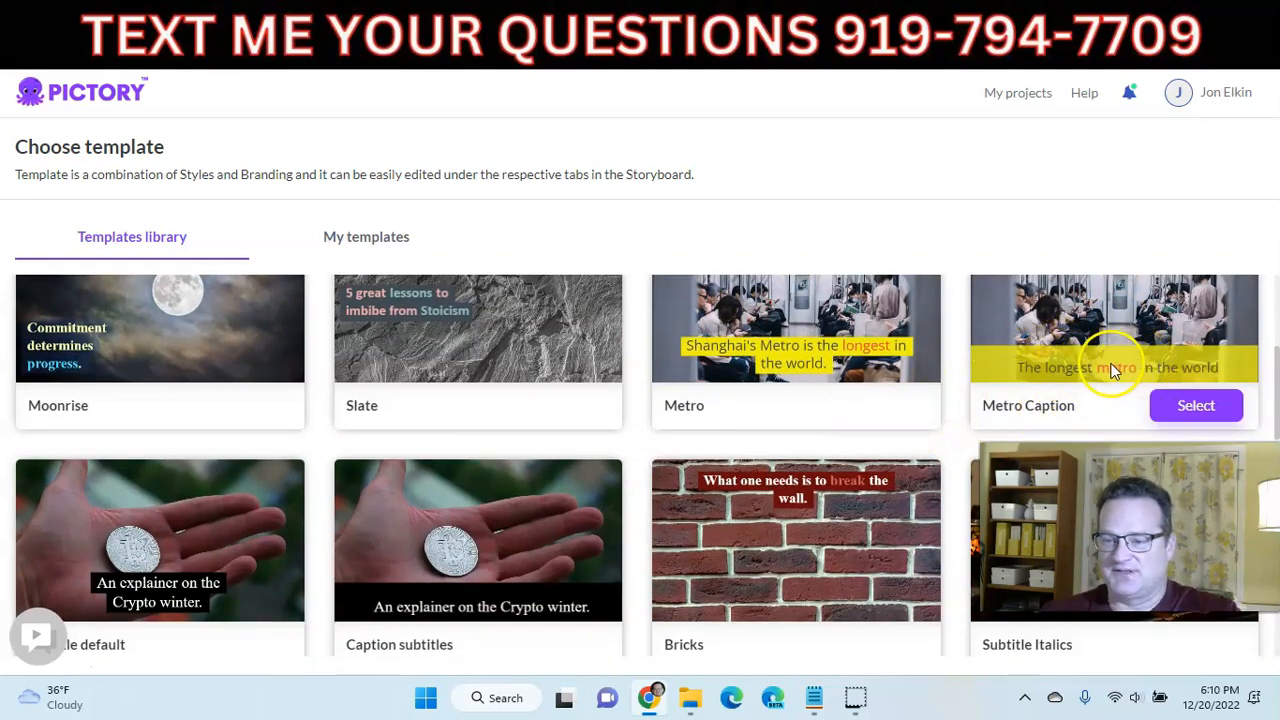
Create the storyboard with the Metro Caption template in 16:9 and dismiss the seminar notice and the Getting Started checklist.
left_click(1176, 408)
scroll(1010, 400, "up", 1)
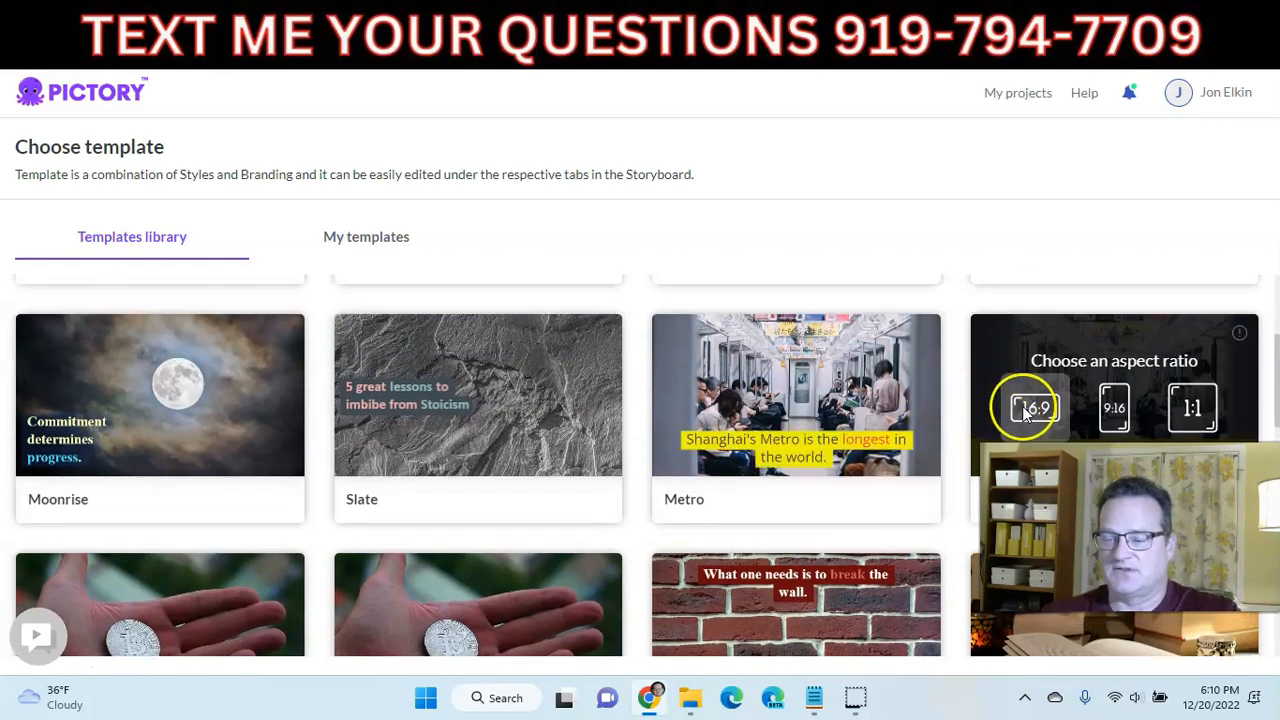
scroll(1025, 395, "down", 1)
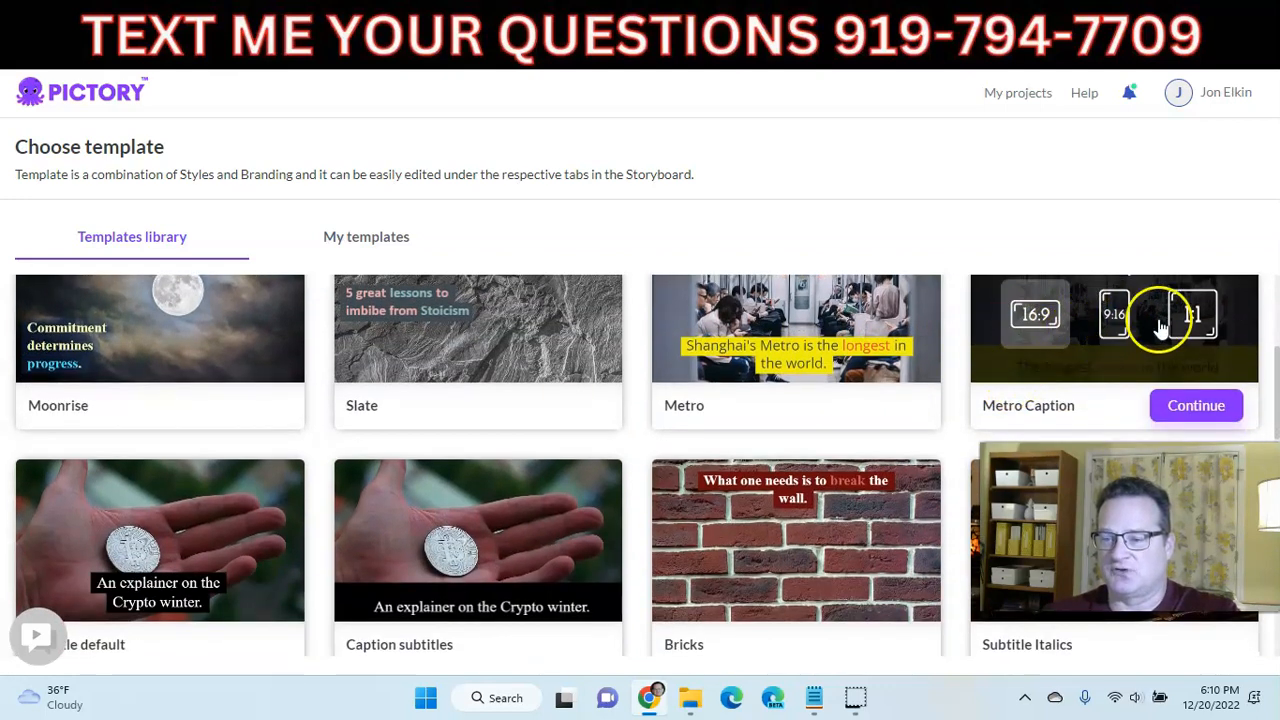
left_click(1182, 405)
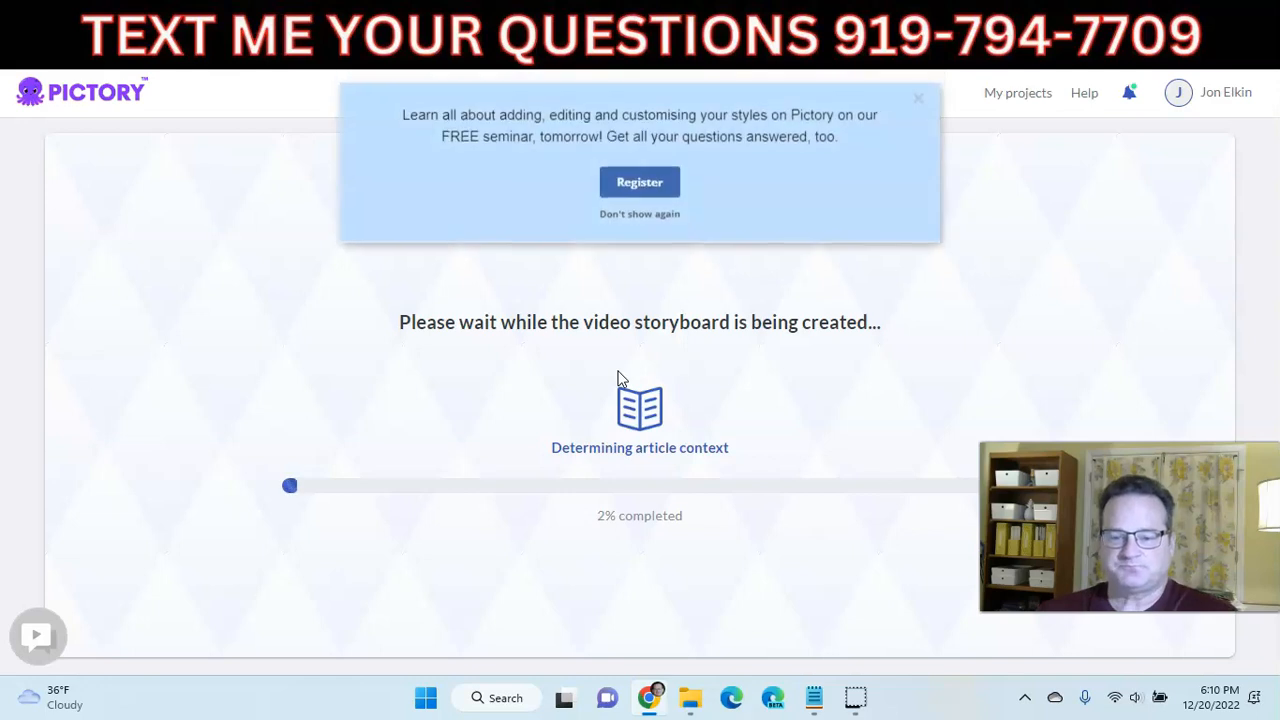
left_click(625, 218)
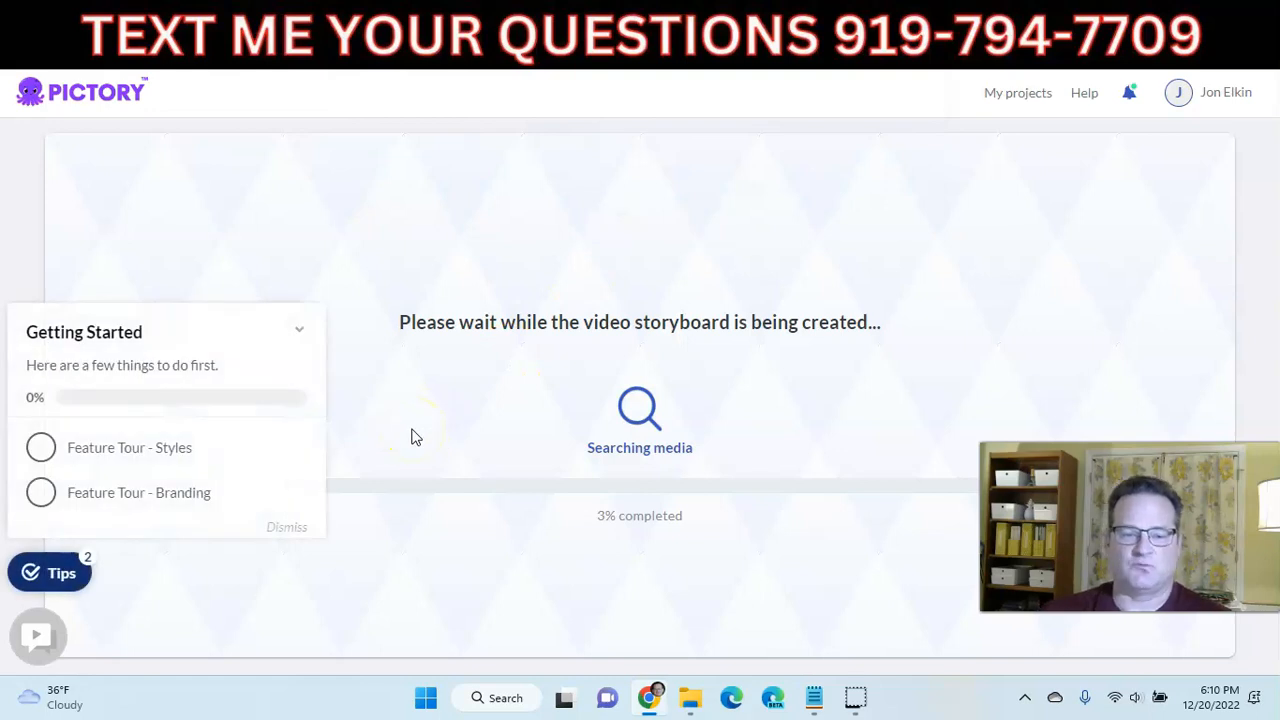
left_click(298, 332)
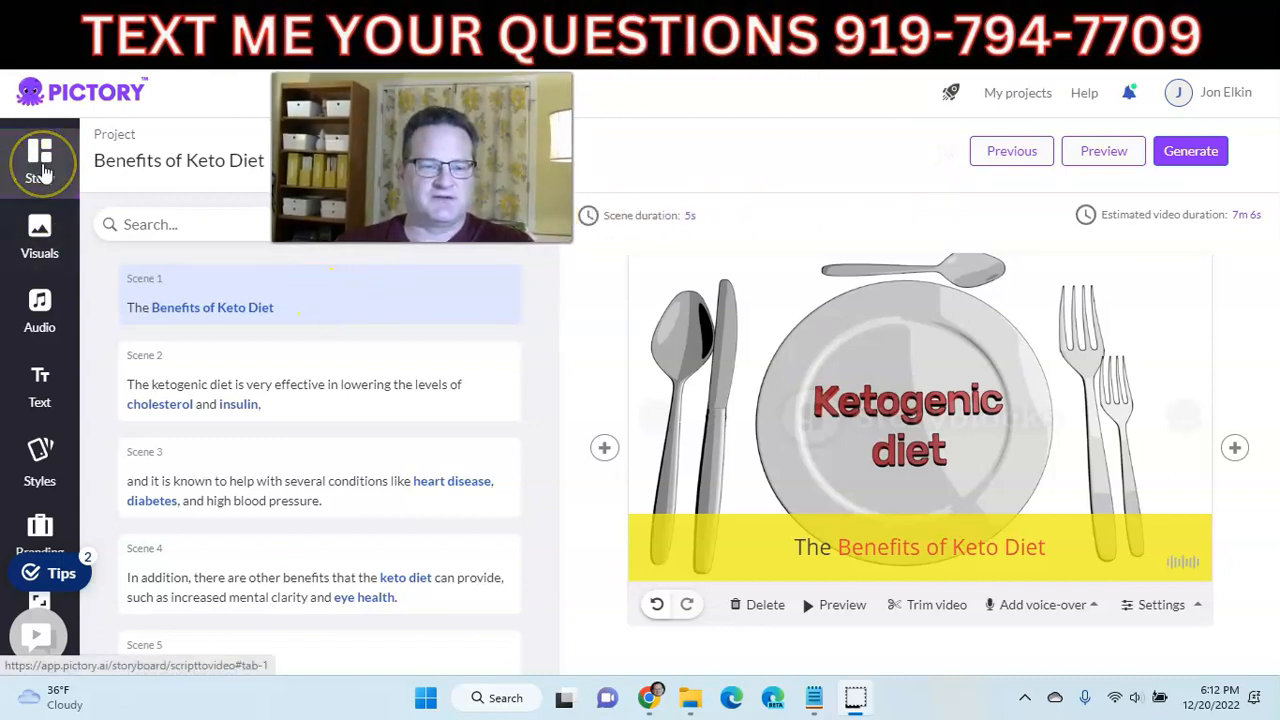
Look through the storyboard's Scenes 2, 3 and 4 with their matched visuals, and return to Scene 1.
left_click(43, 173)
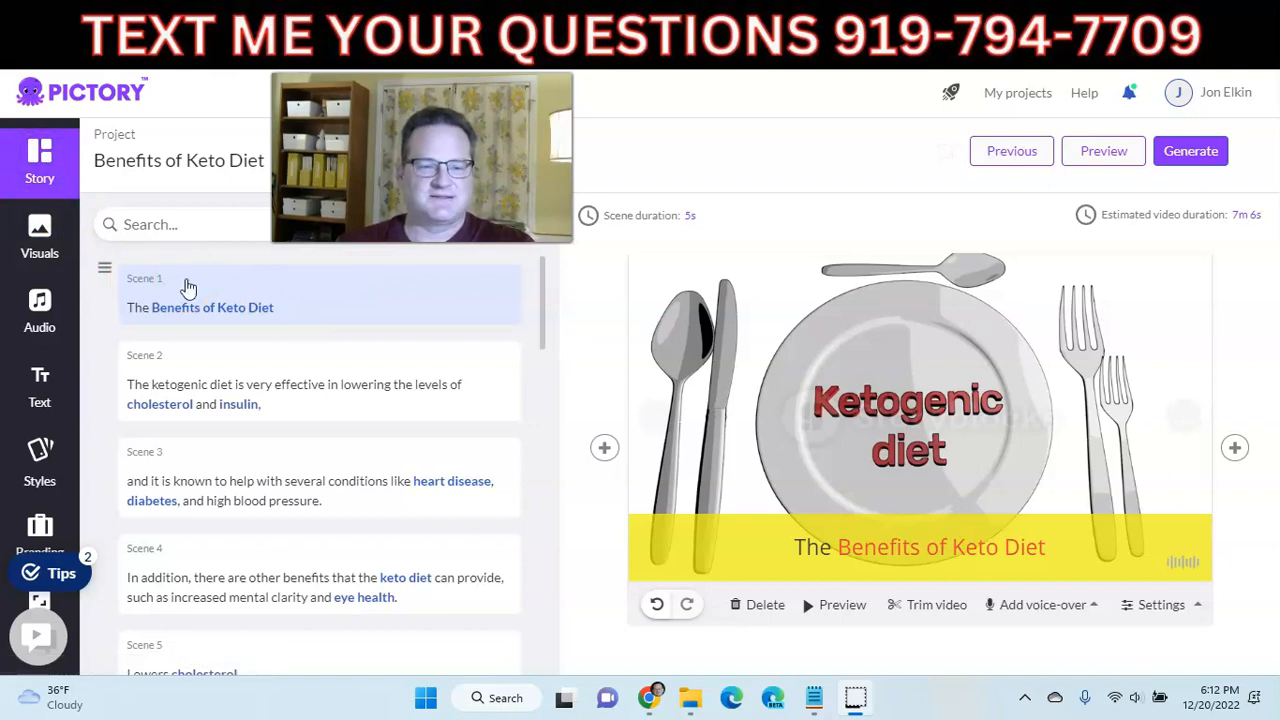
scroll(670, 428, "down", 1)
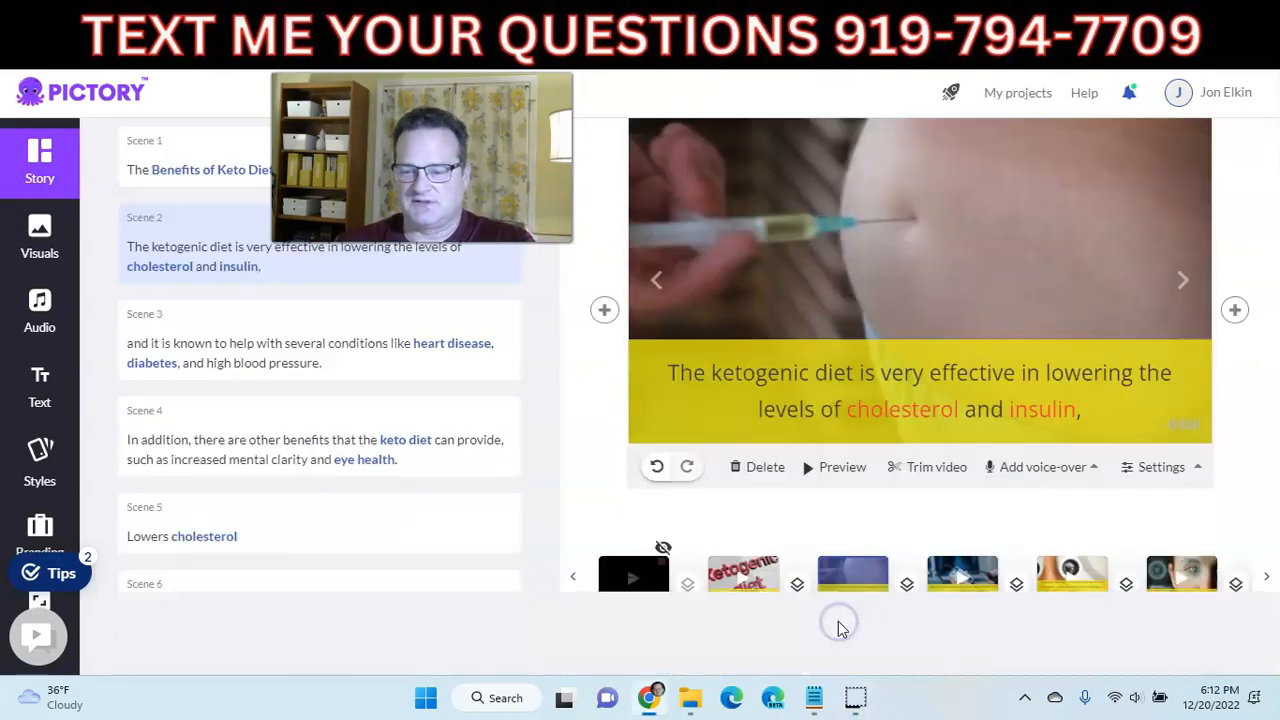
left_click(838, 626)
left_click(953, 547)
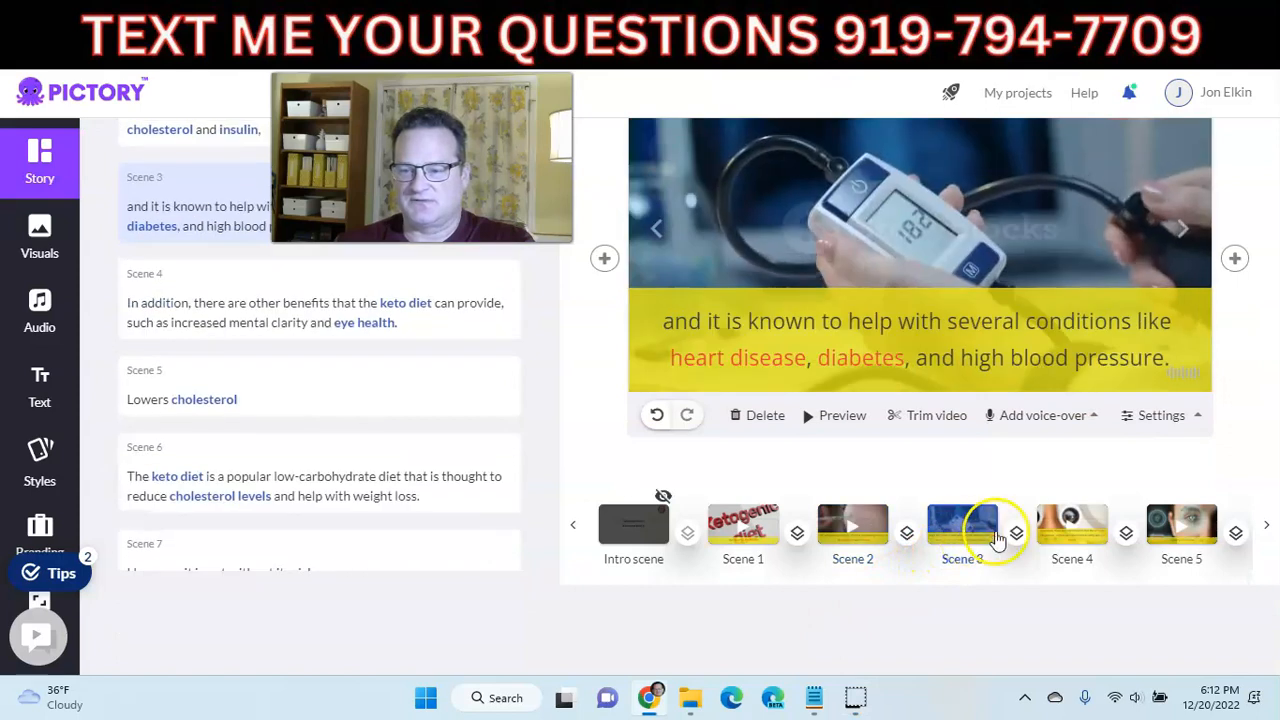
left_click(1066, 525)
left_click(748, 535)
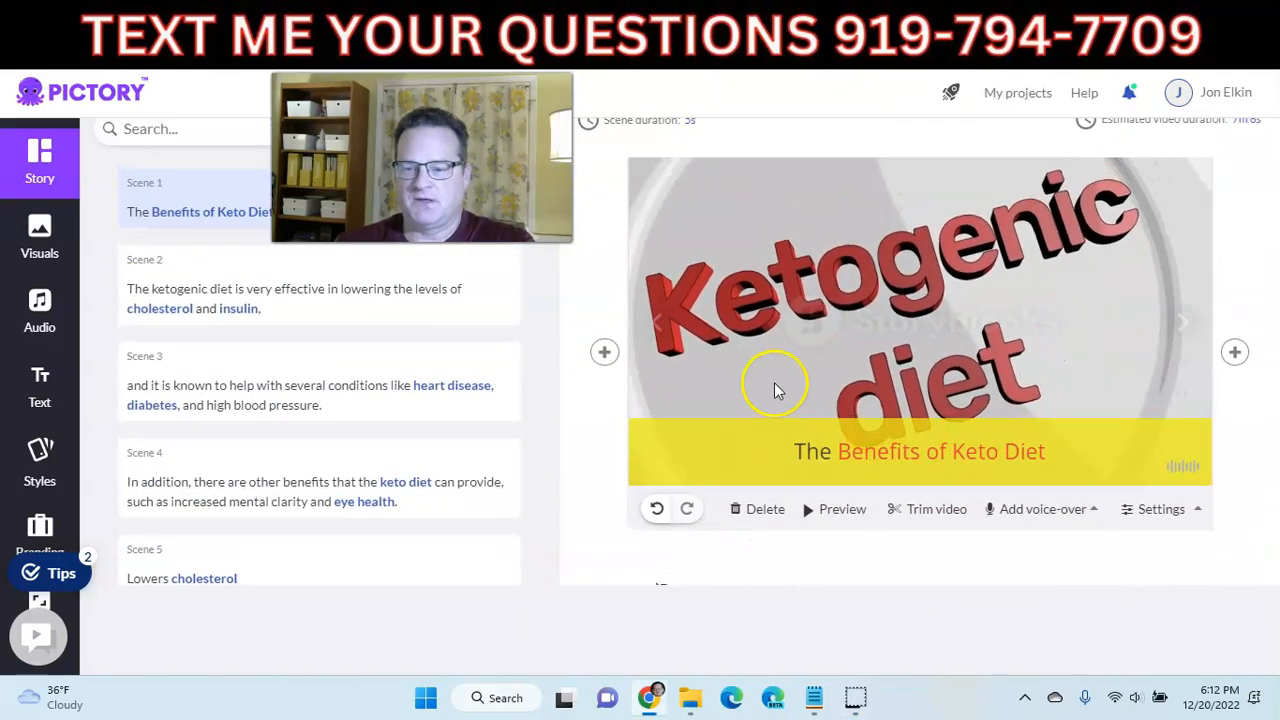
Set the Scene 1 caption font to Roboto and apply the style to all scenes.
left_click(861, 456)
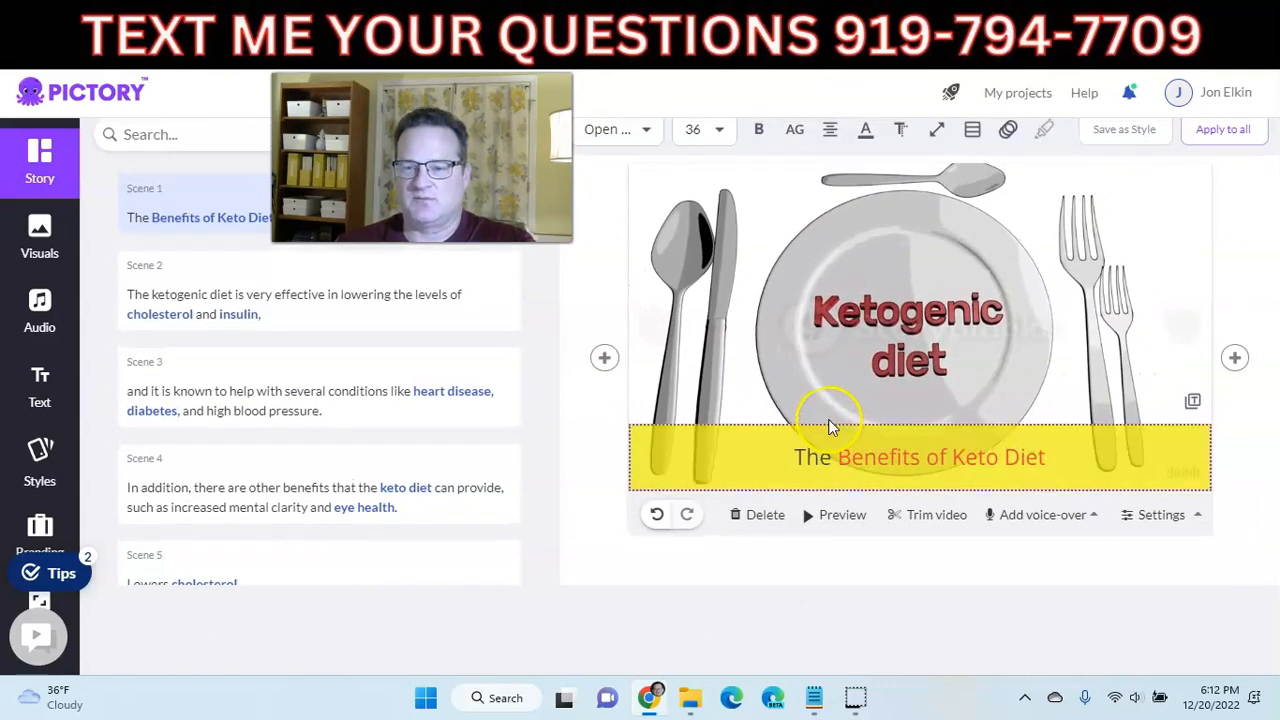
scroll(829, 470, "up", 1)
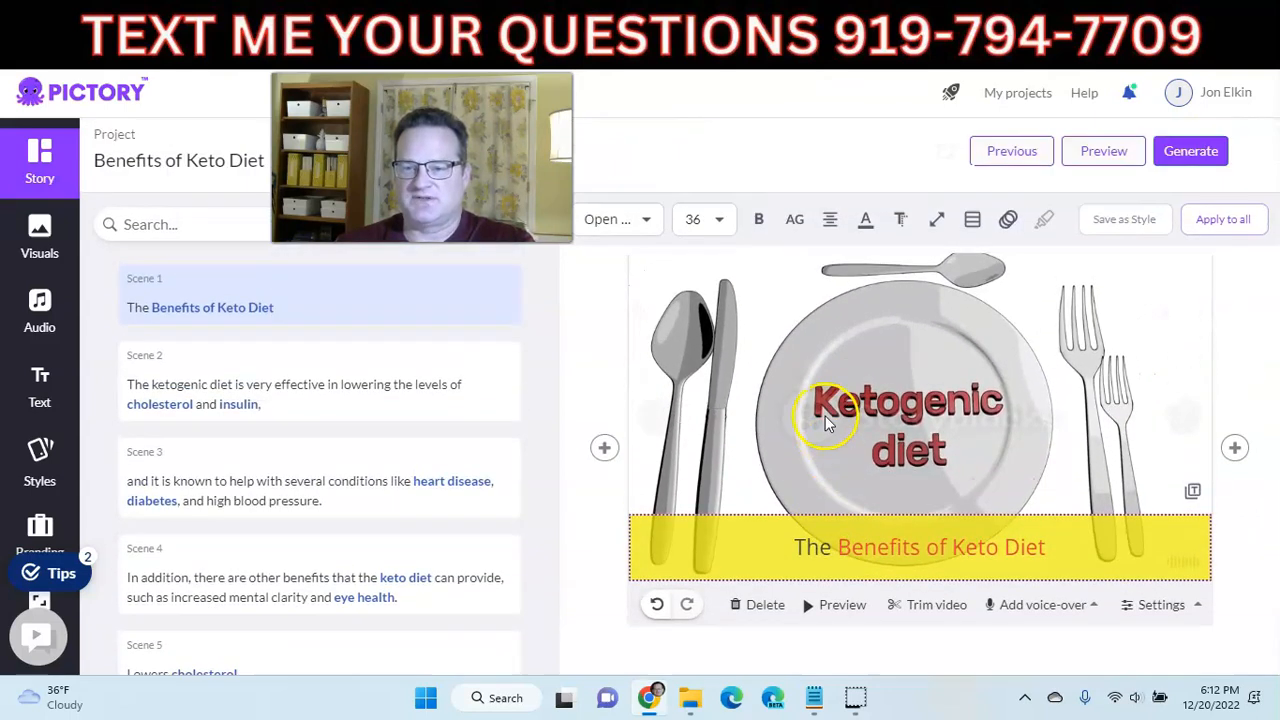
left_click(637, 222)
scroll(577, 330, "down", 3)
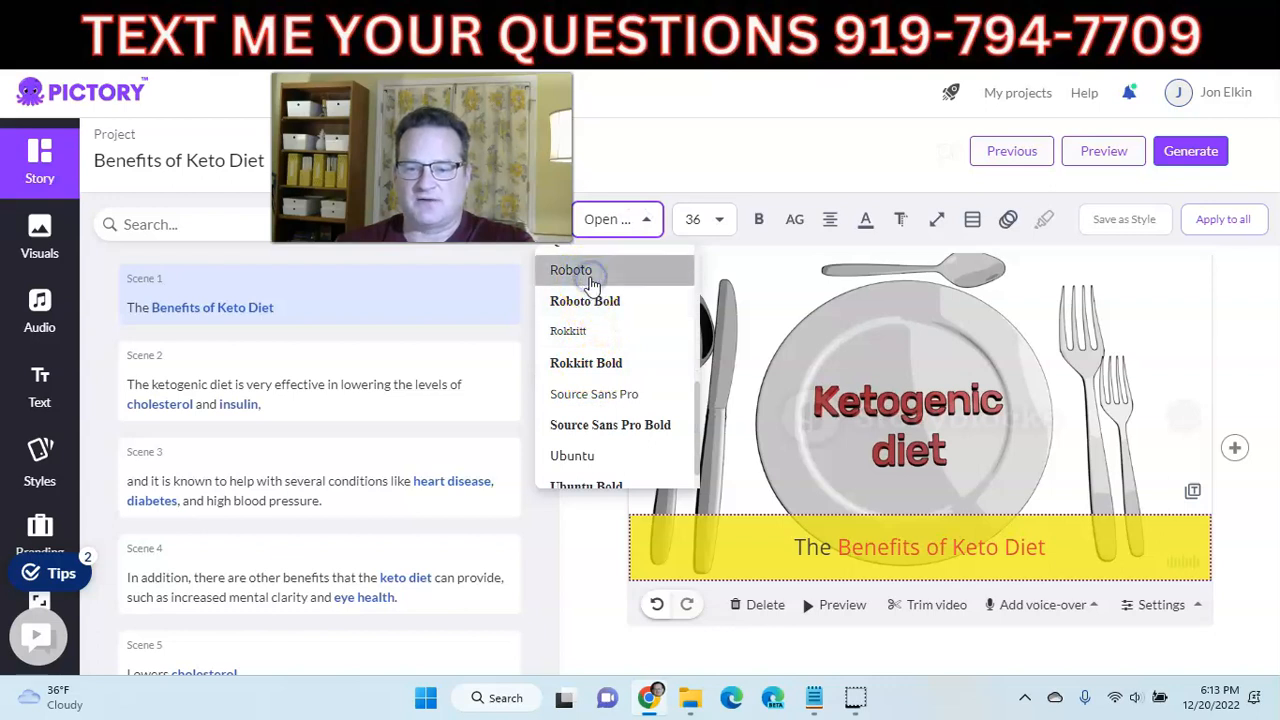
left_click(589, 272)
left_click(1200, 224)
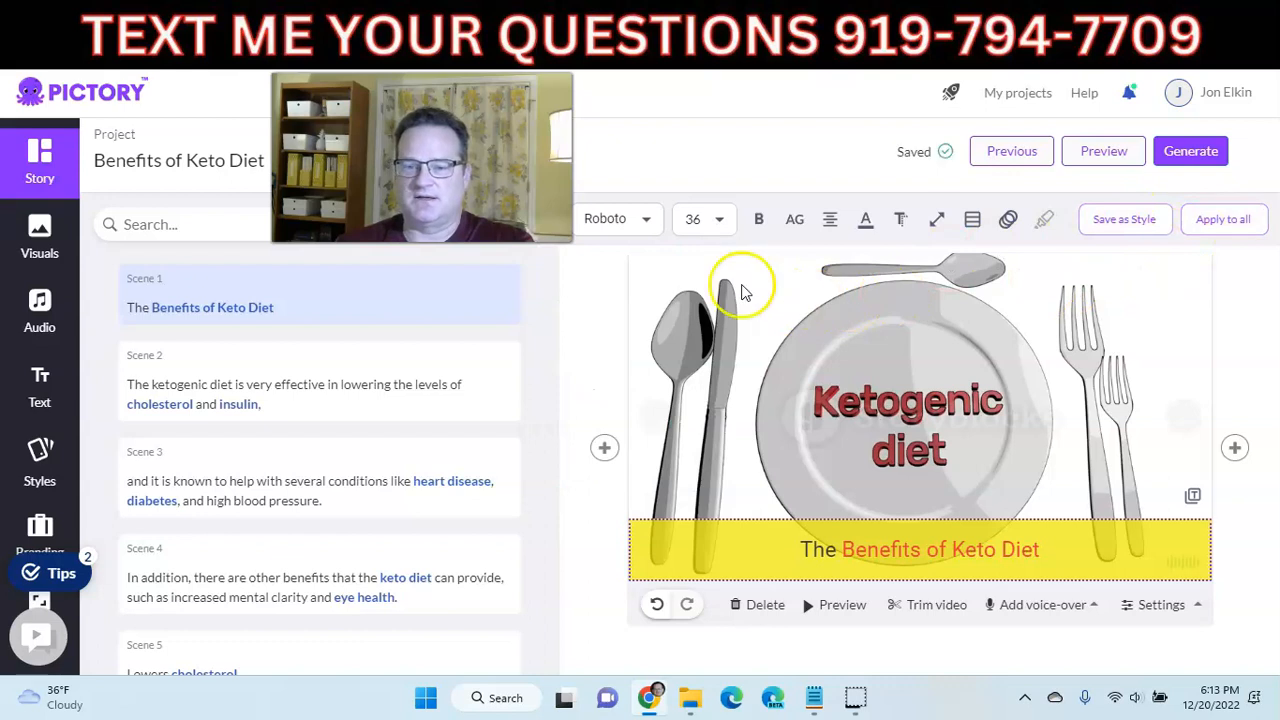
Examine the caption's bold, letter case, alignment, colour and text width options.
left_click(759, 221)
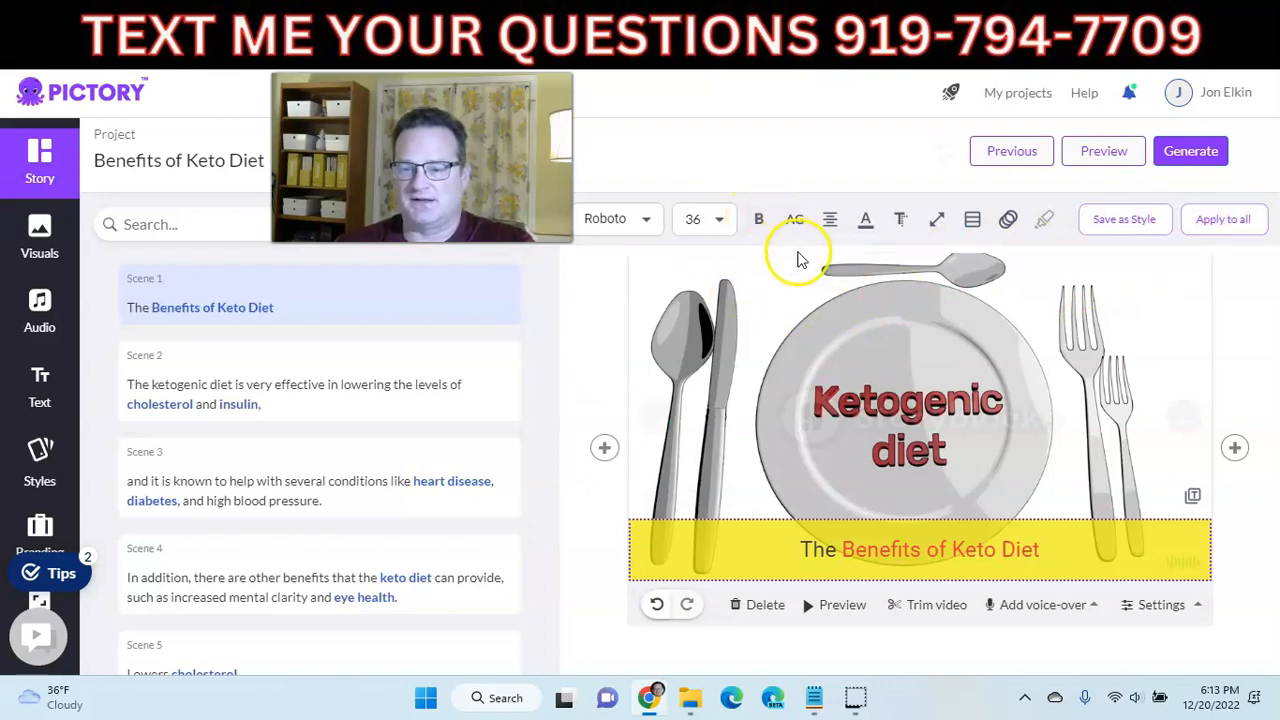
left_click(794, 220)
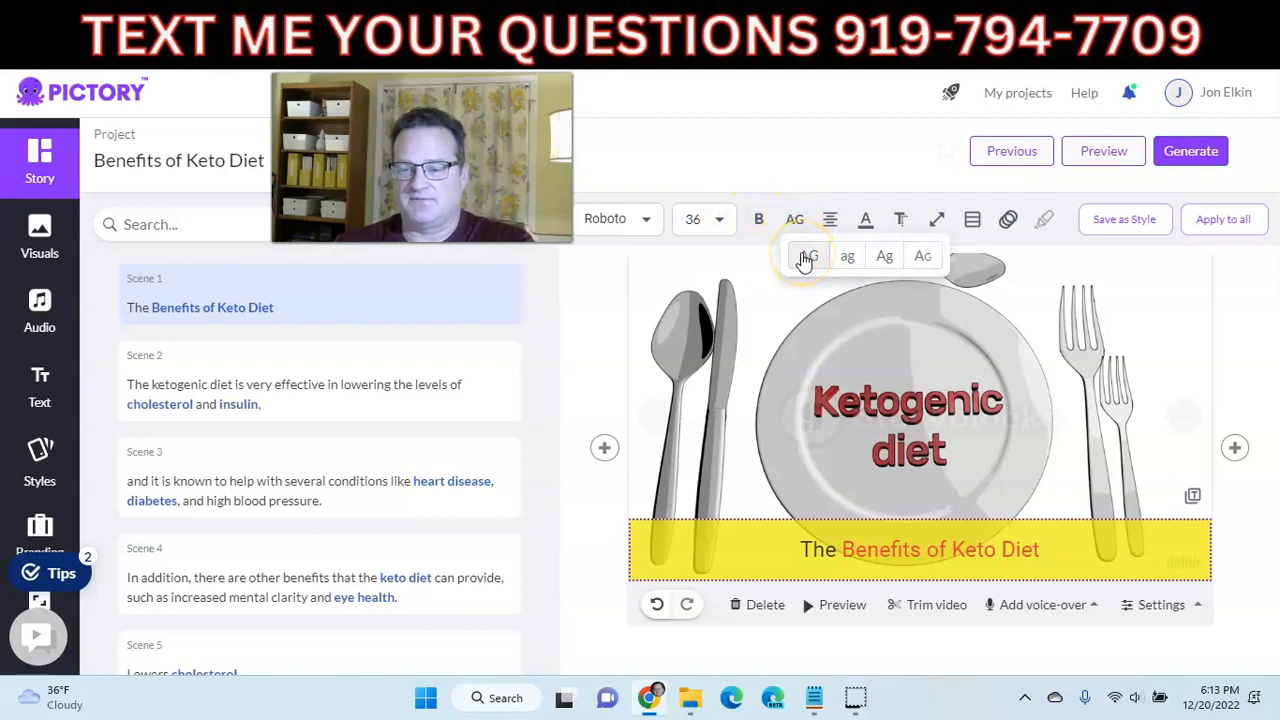
left_click(837, 258)
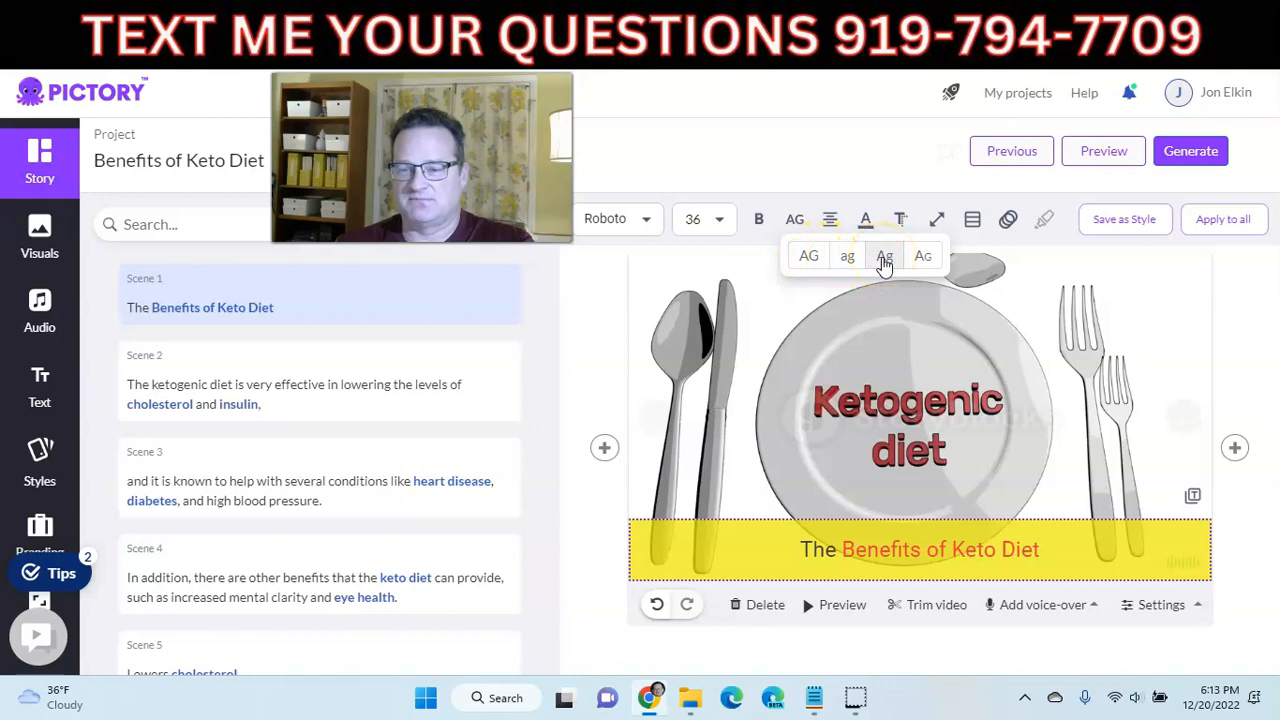
left_click(830, 222)
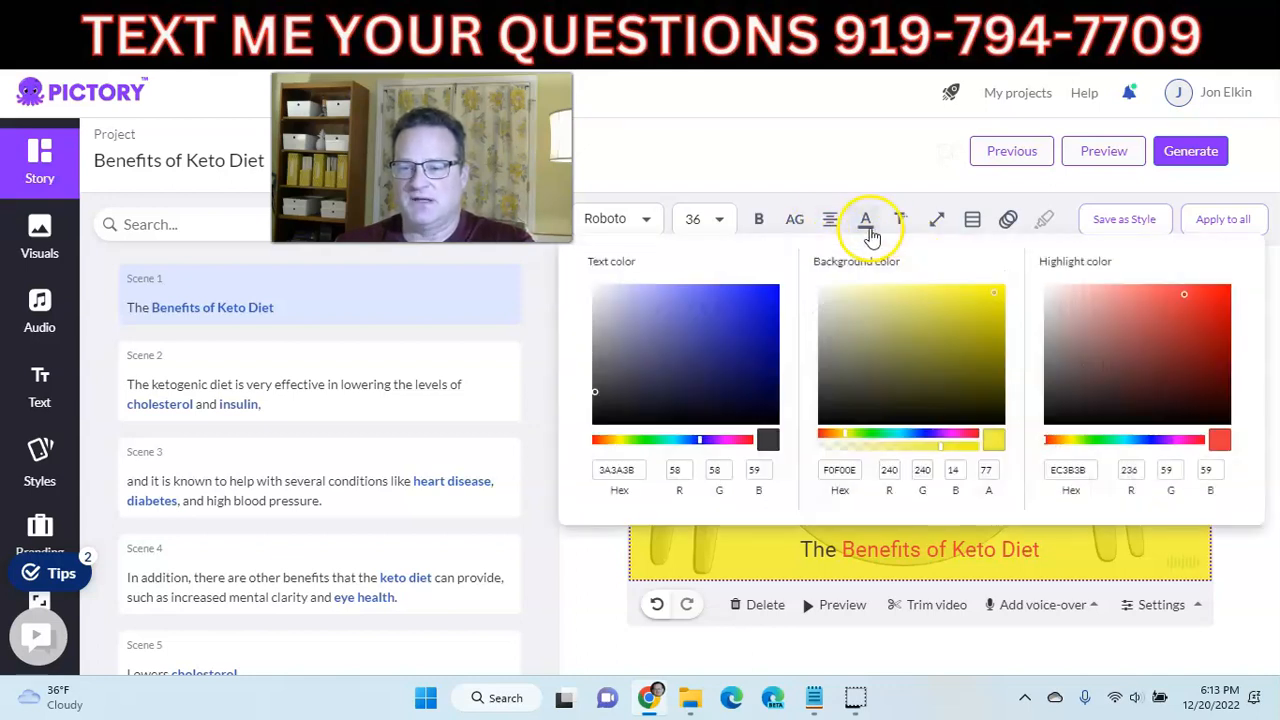
mouse_move(974, 223)
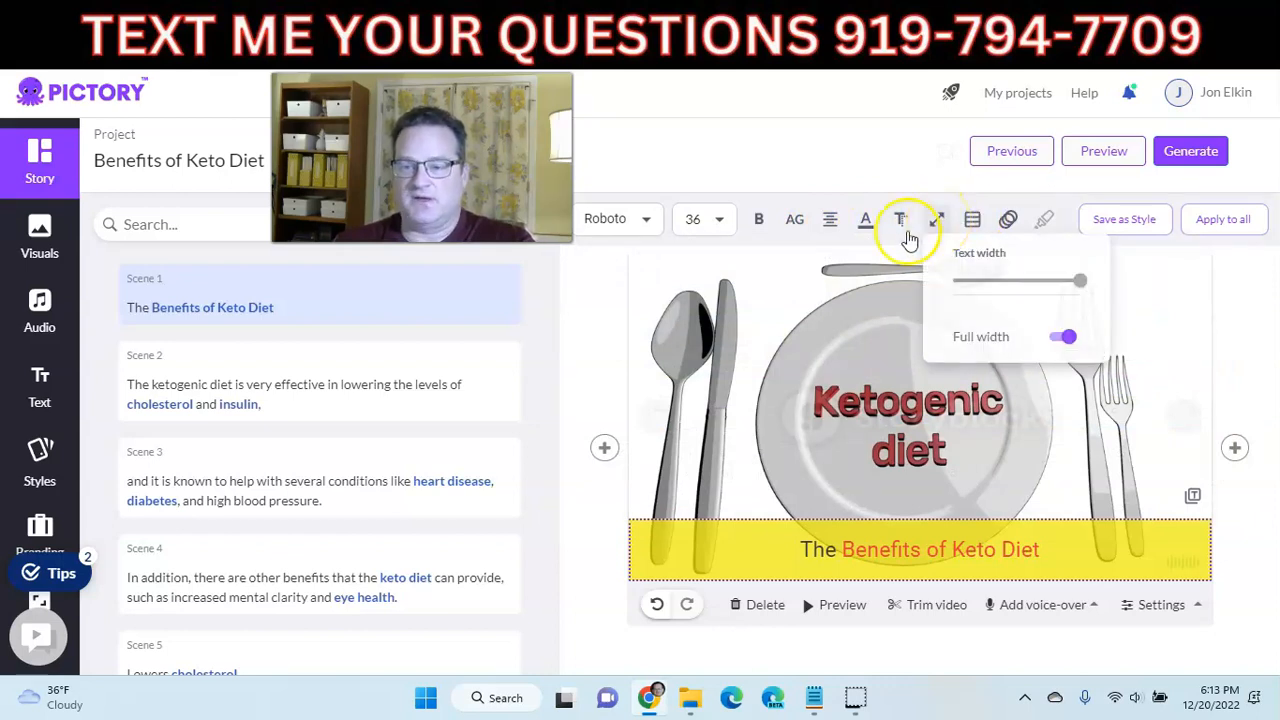
Set the caption's highlight color to dark red 940101 and apply the style to all scenes.
mouse_move(867, 228)
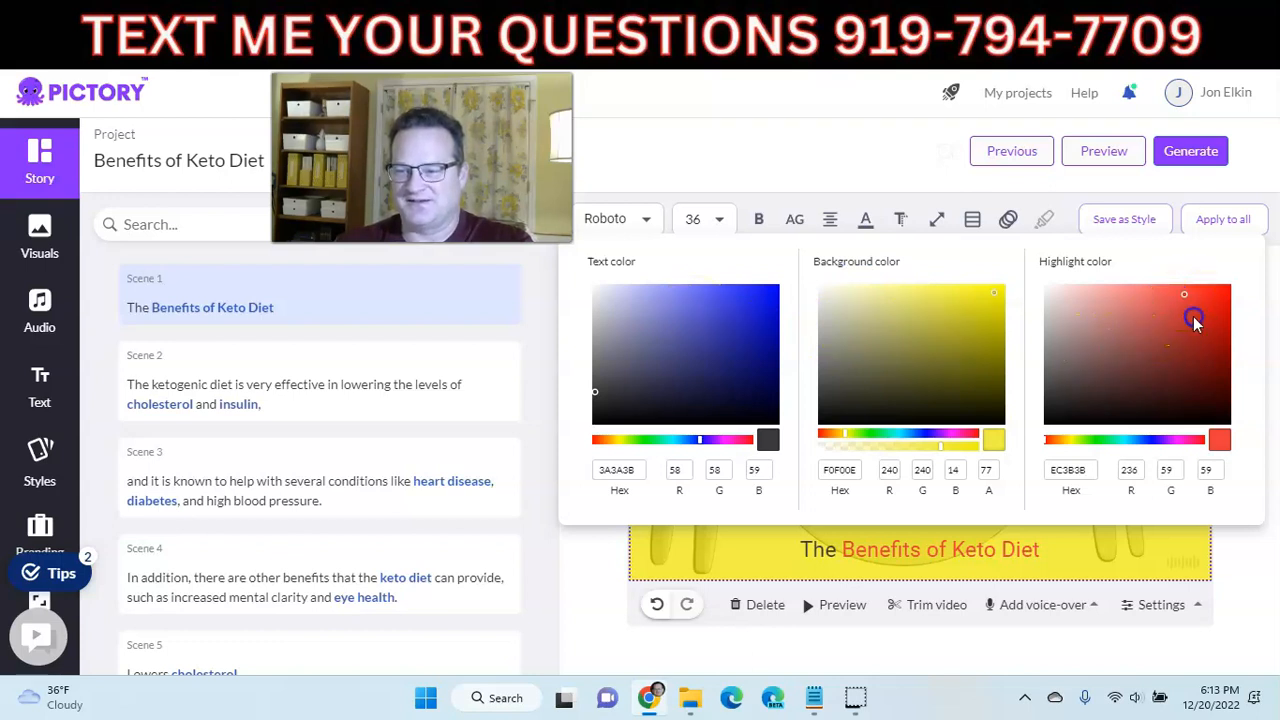
left_click(1231, 344)
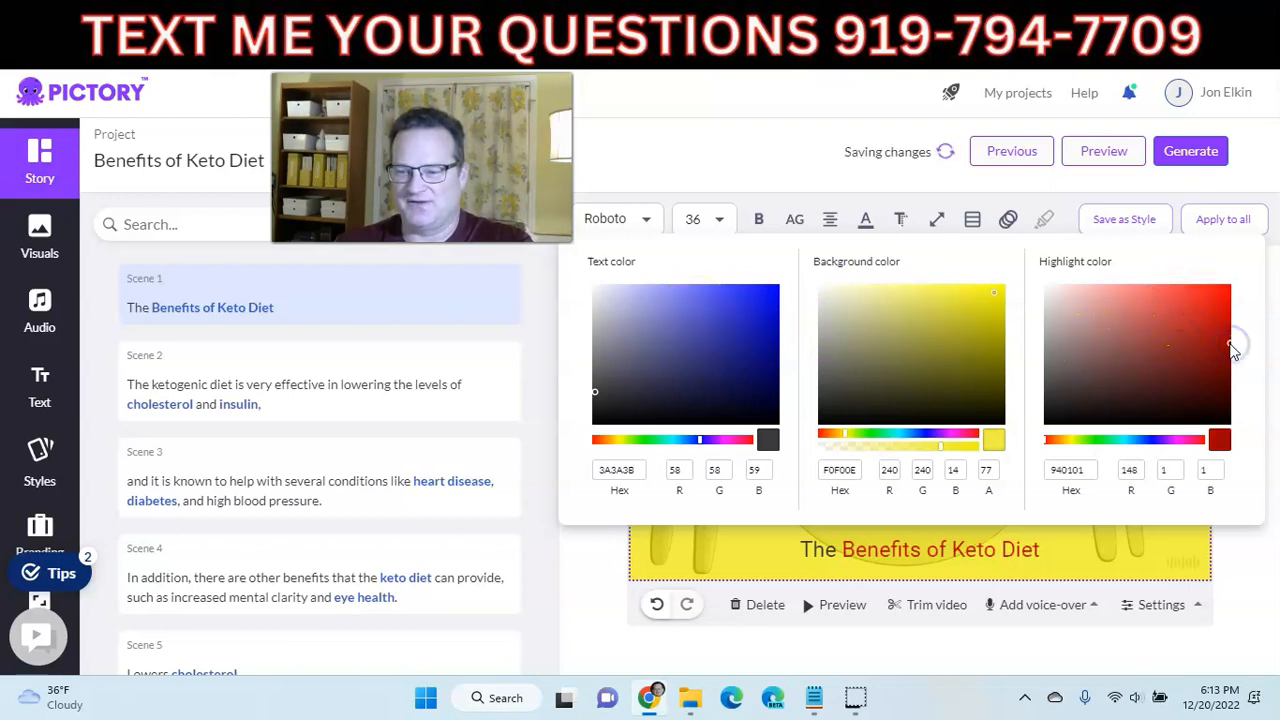
left_click(1207, 224)
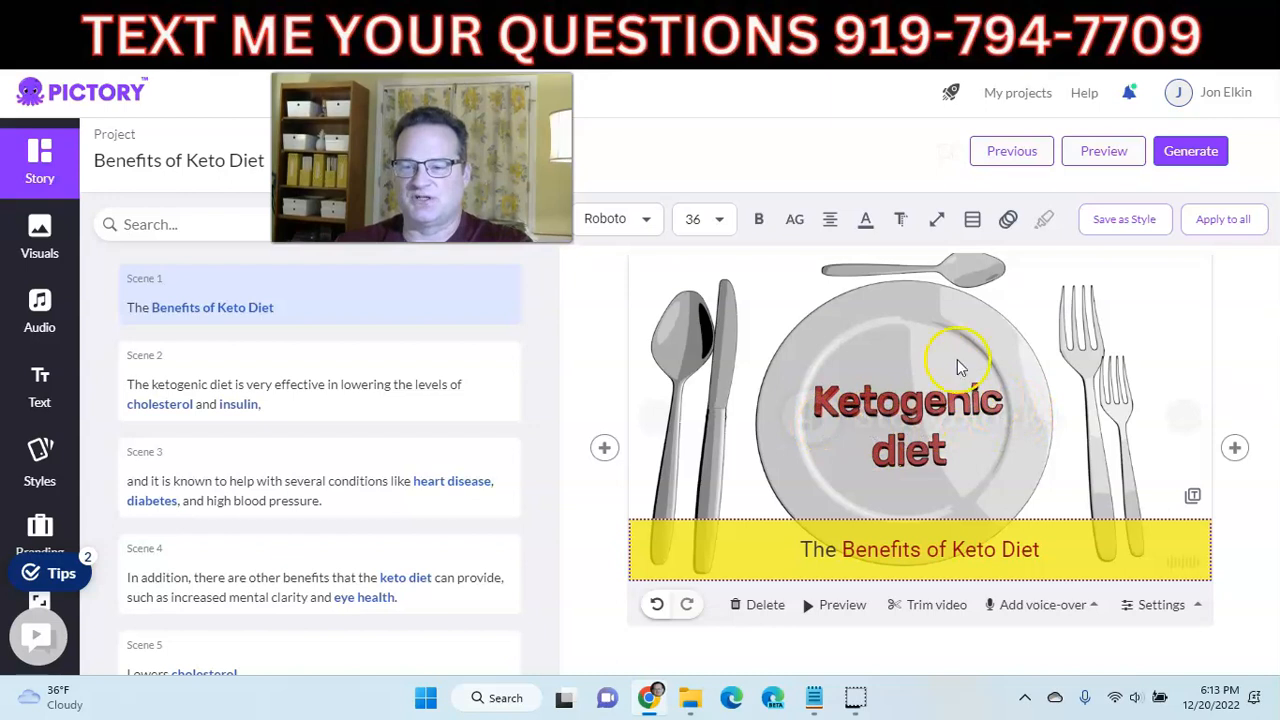
Examine the caption's text shadow, text width and remaining style options.
left_click(901, 221)
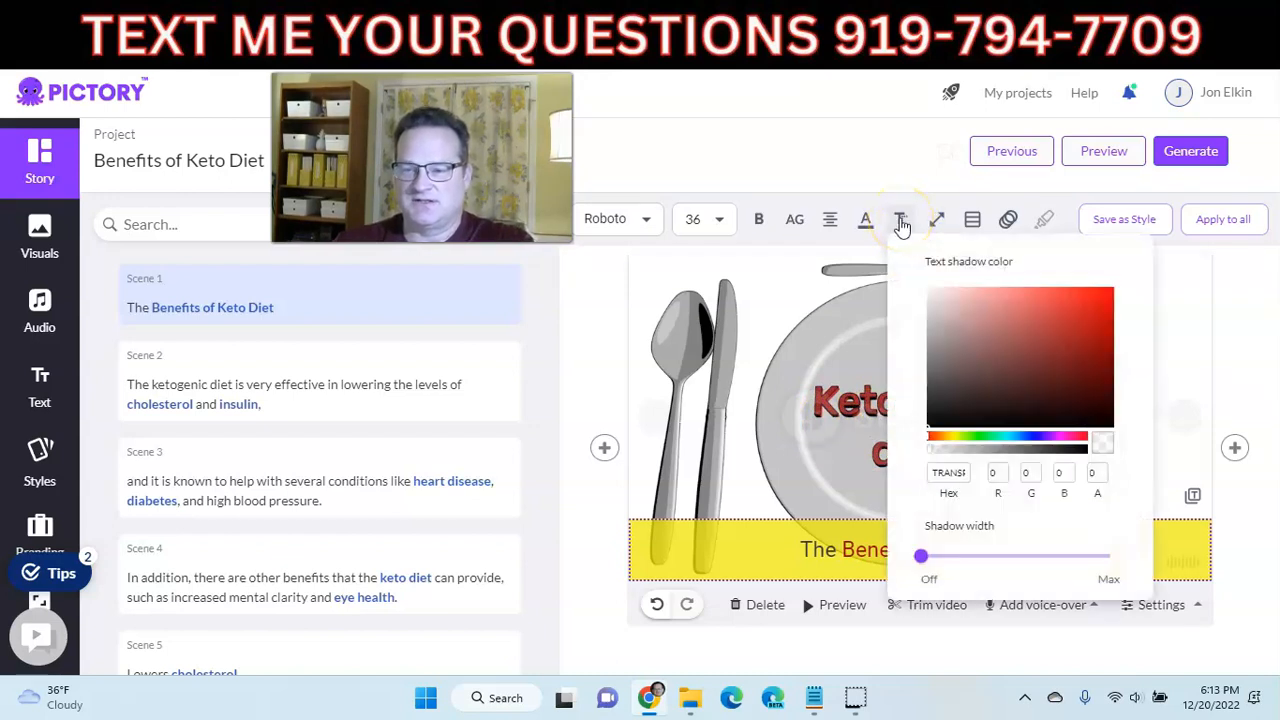
left_click(936, 221)
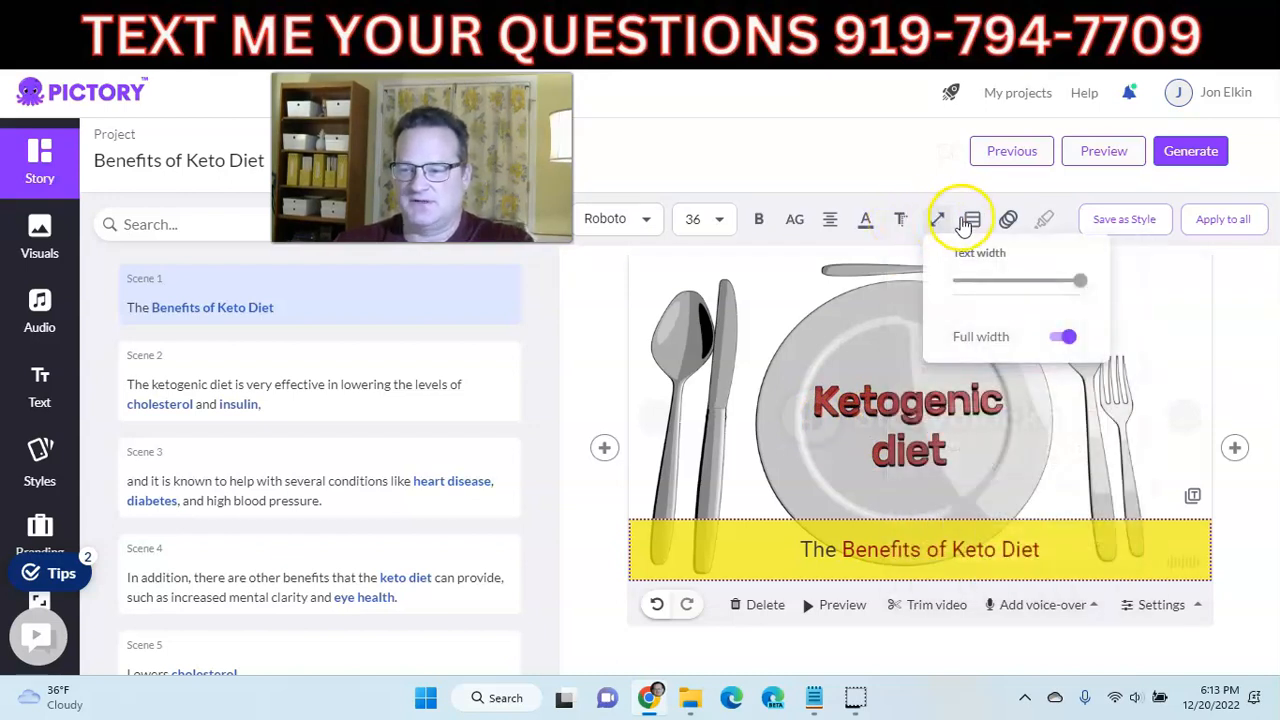
left_click(1009, 221)
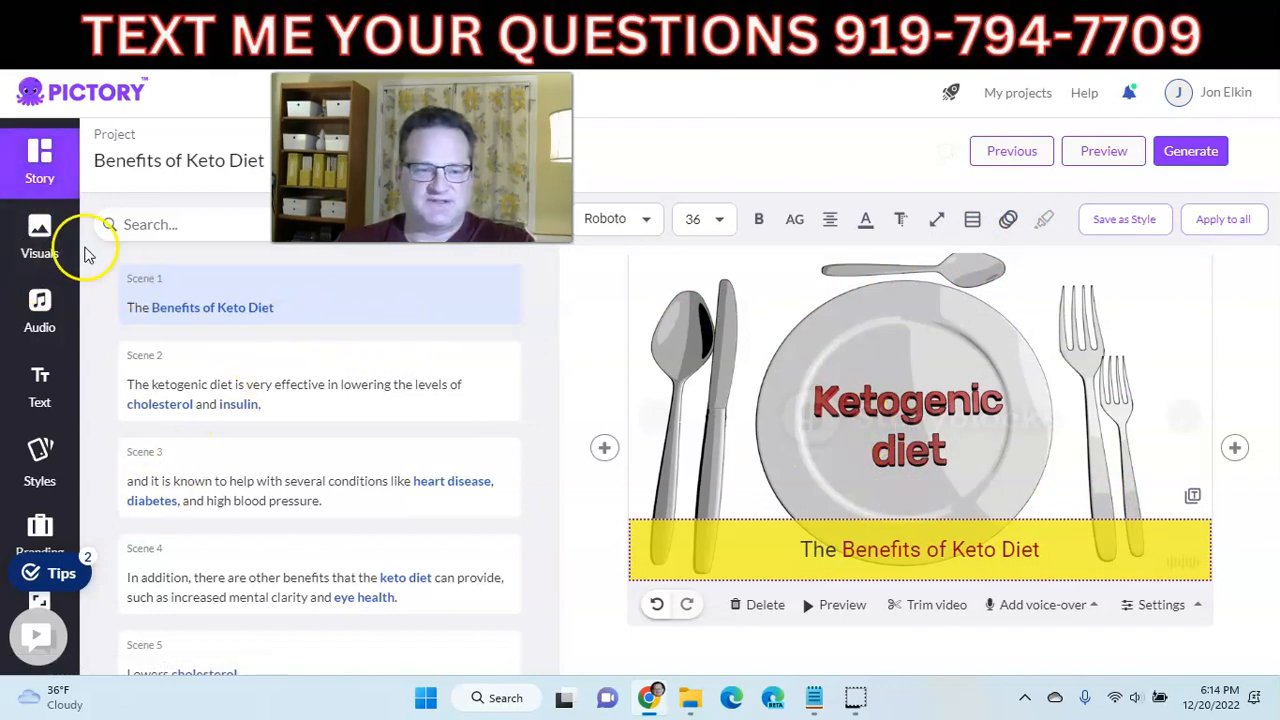
Search the visuals library for "keto diet" images and videos for Scene 1.
left_click(42, 242)
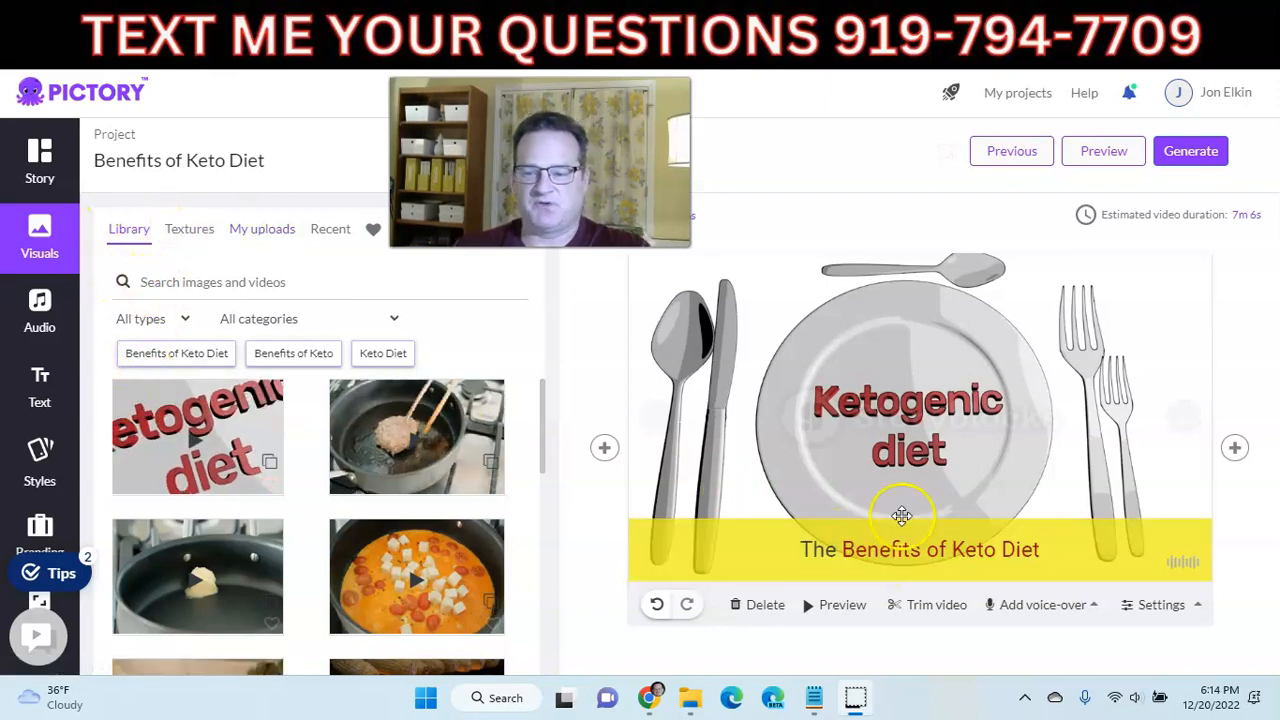
left_click(181, 280)
type("keto")
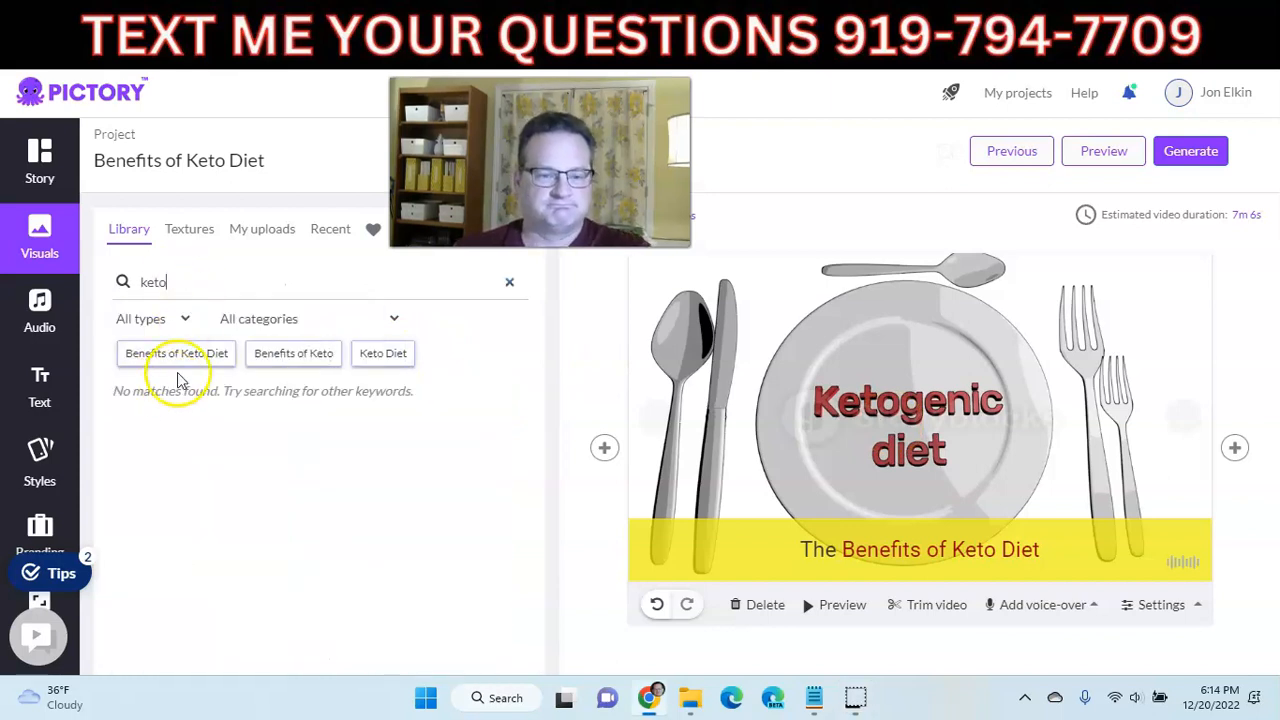
type(" di")
type("et")
key("Return")
Replace Scene 1's background visual with the 22-second video of steaks and corn on a grill.
scroll(194, 506, "down", 5)
scroll(191, 543, "down", 5)
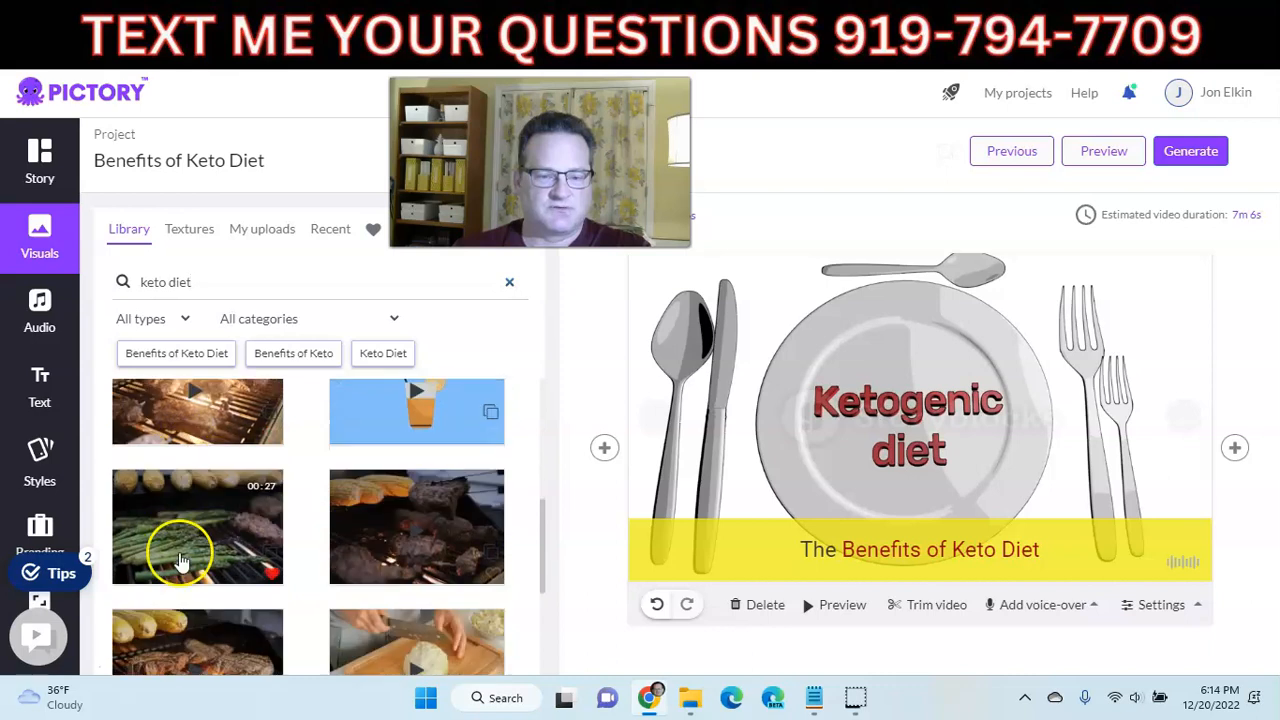
scroll(230, 545, "down", 1)
scroll(230, 545, "down", 3)
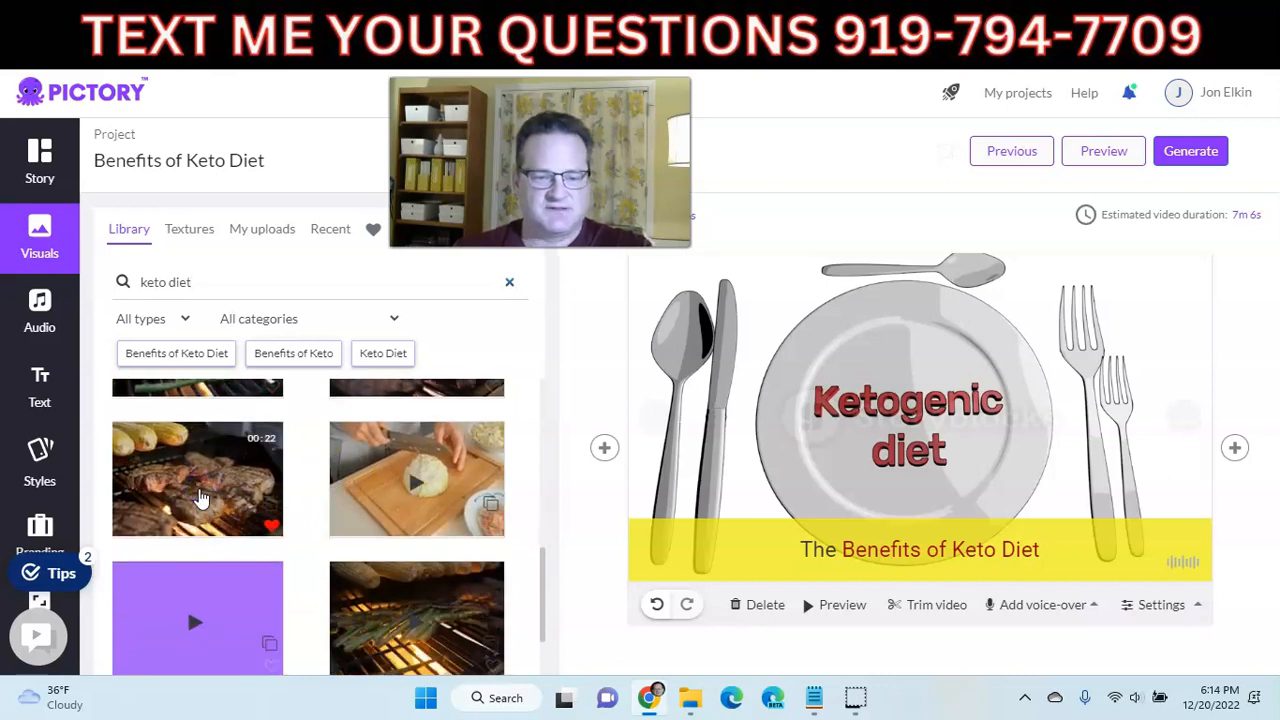
left_click(185, 495)
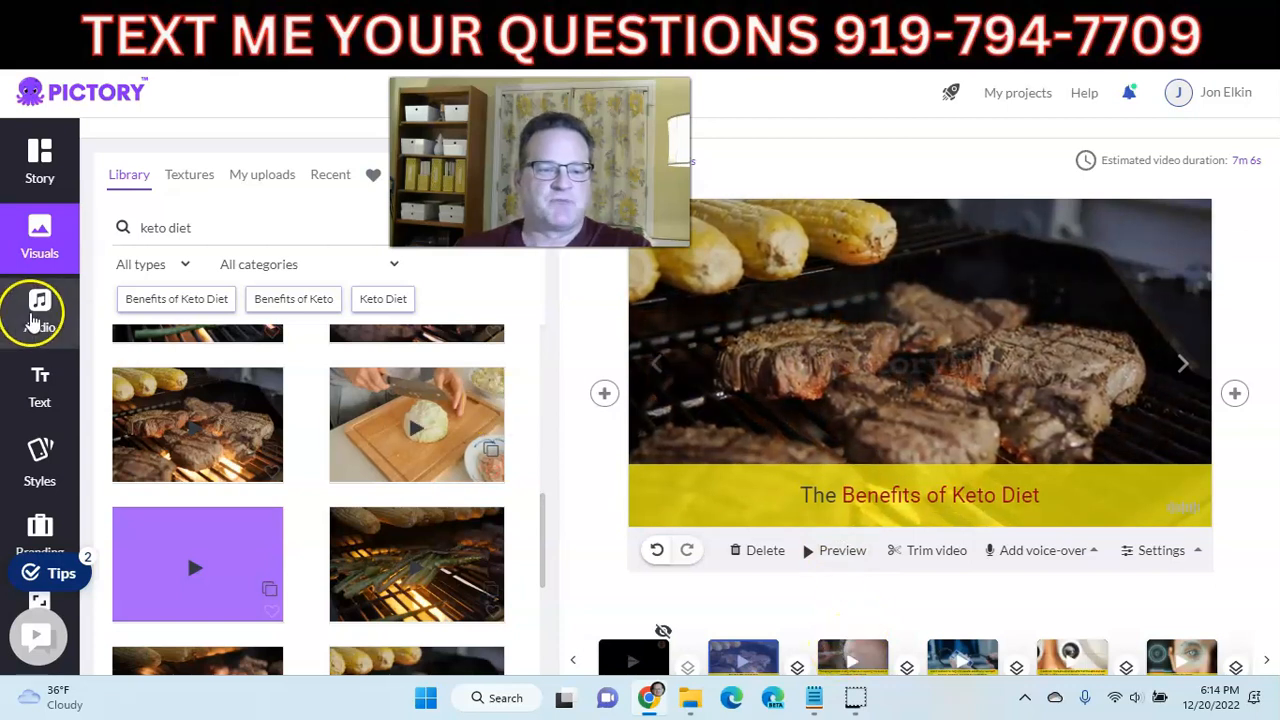
Examine the background music tracks and audition the applied track Tomorrow.
left_click(36, 316)
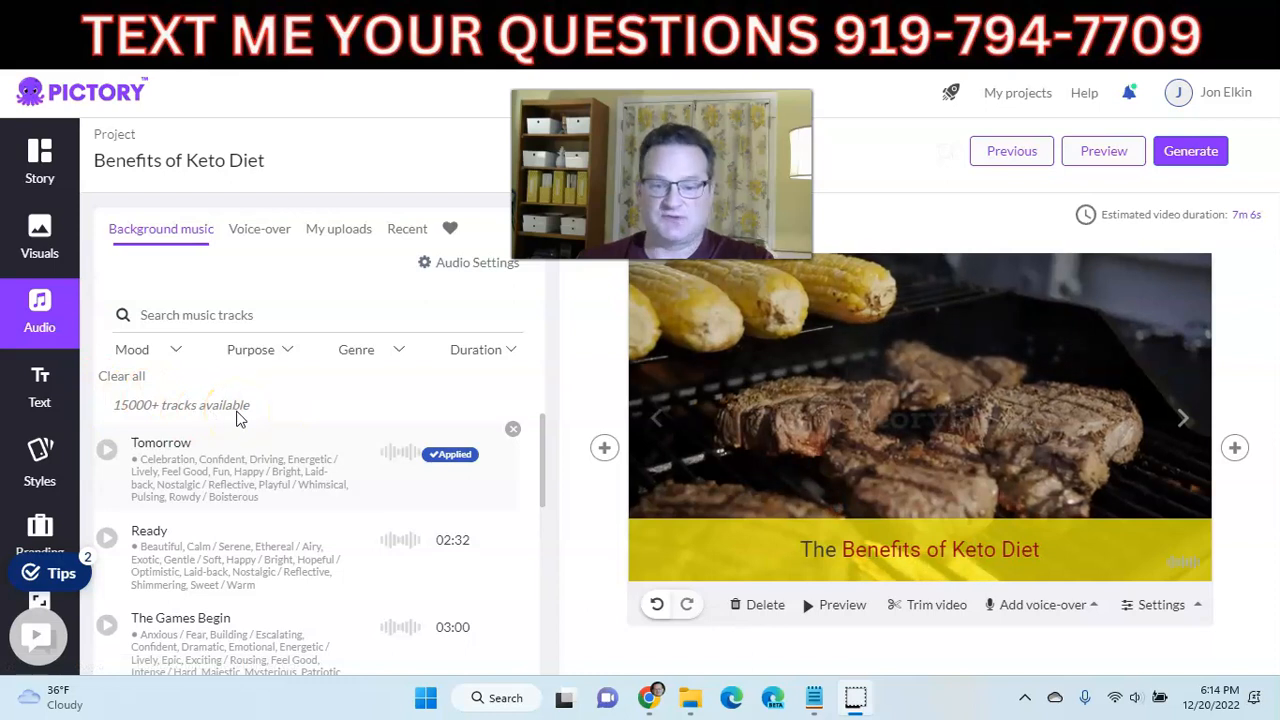
mouse_move(240, 466)
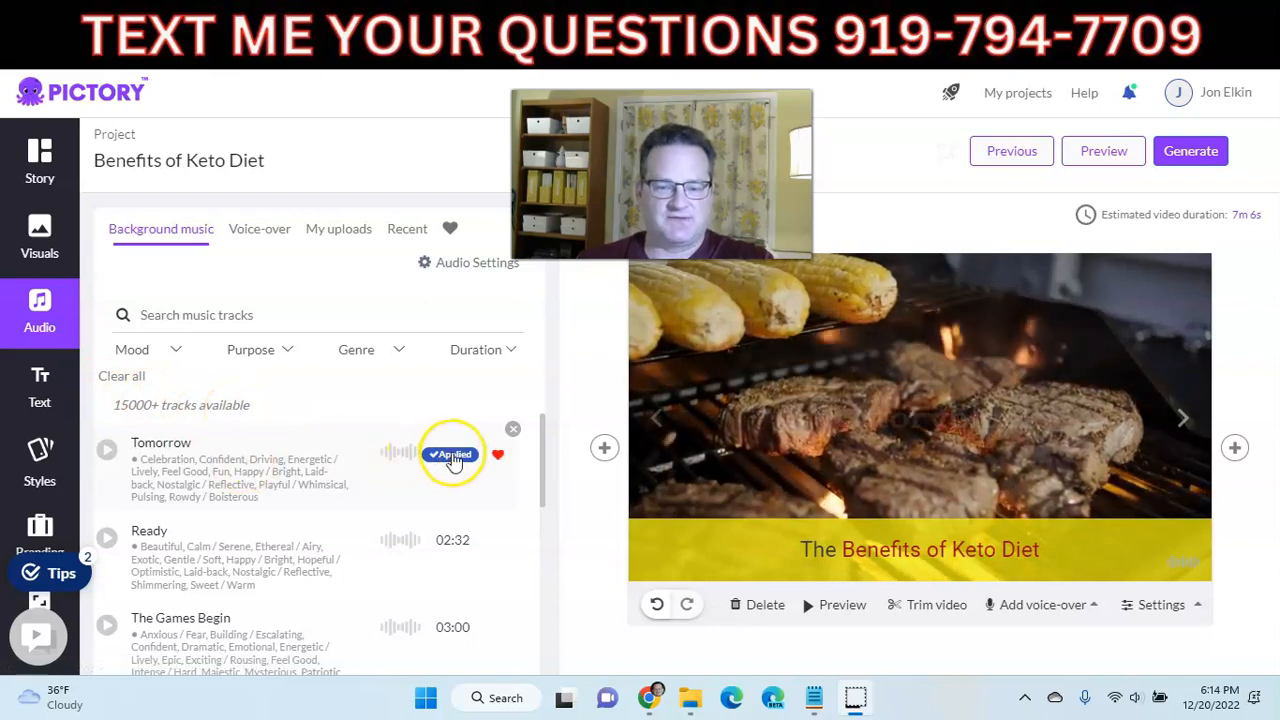
left_click(107, 452)
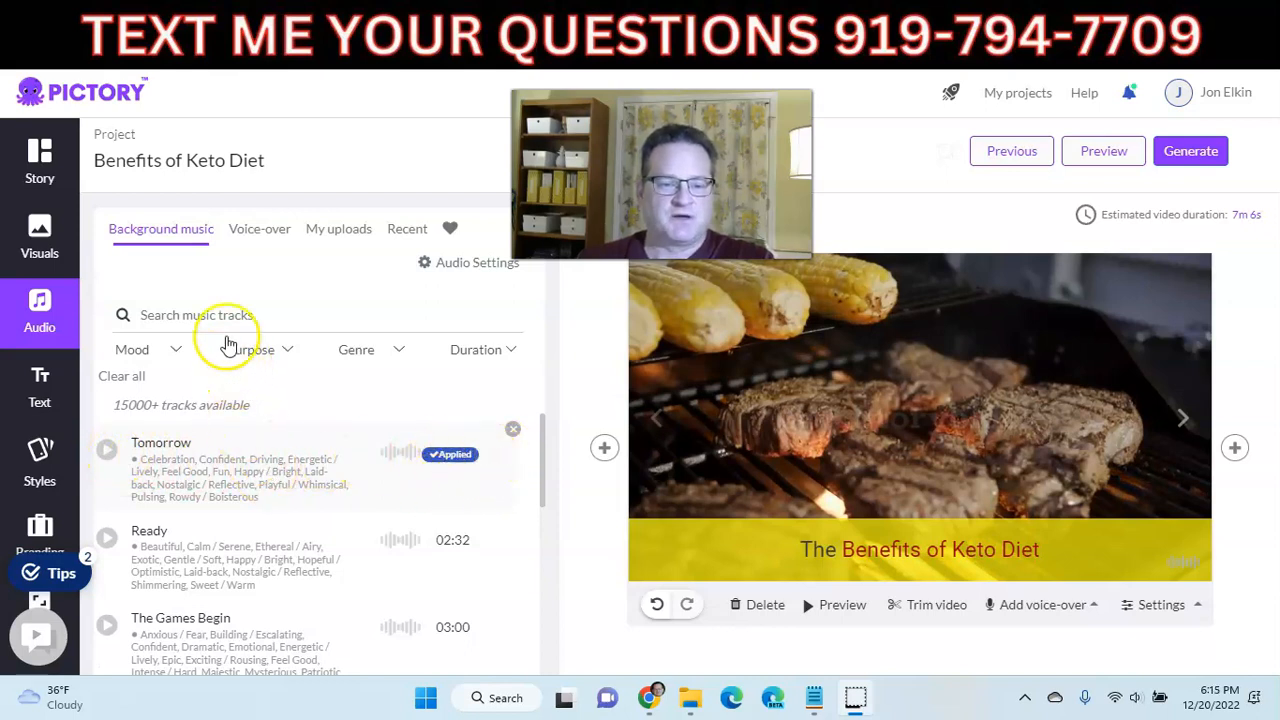
Browse the available voice-over voices across the English regions, from US to South African English.
left_click(255, 232)
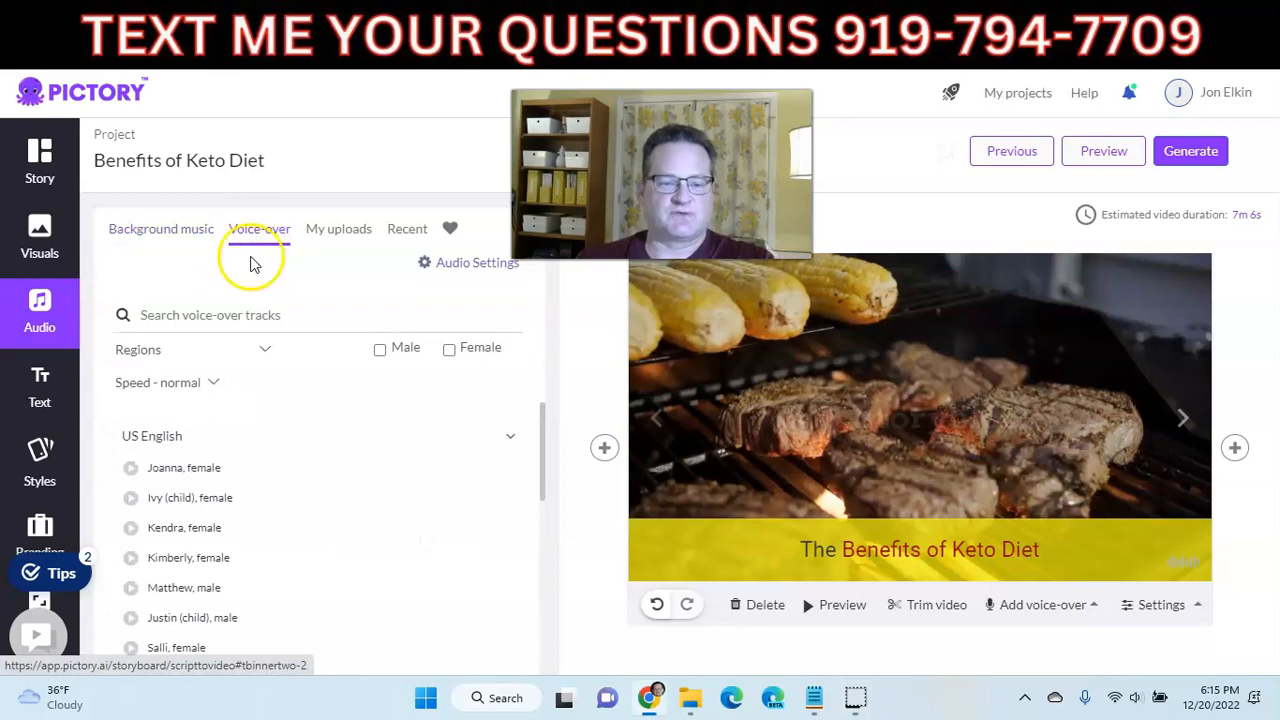
scroll(278, 397, "down", 1)
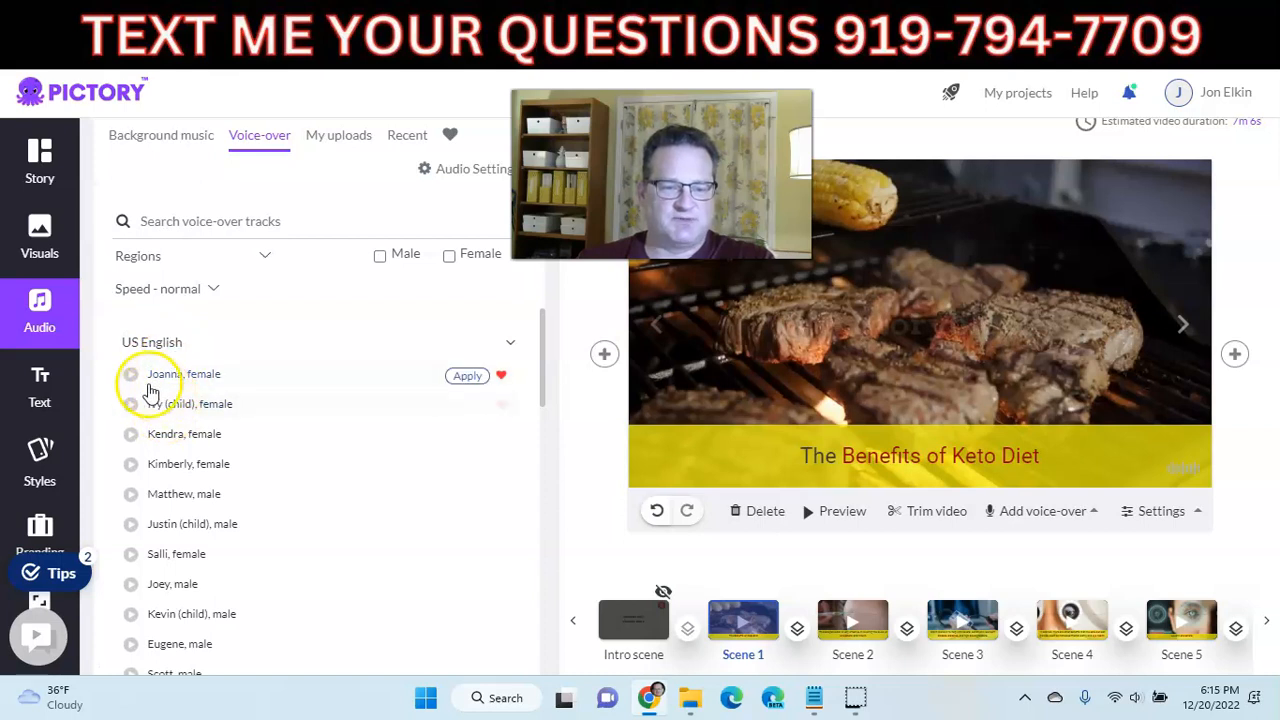
scroll(237, 403, "down", 7)
scroll(160, 410, "down", 6)
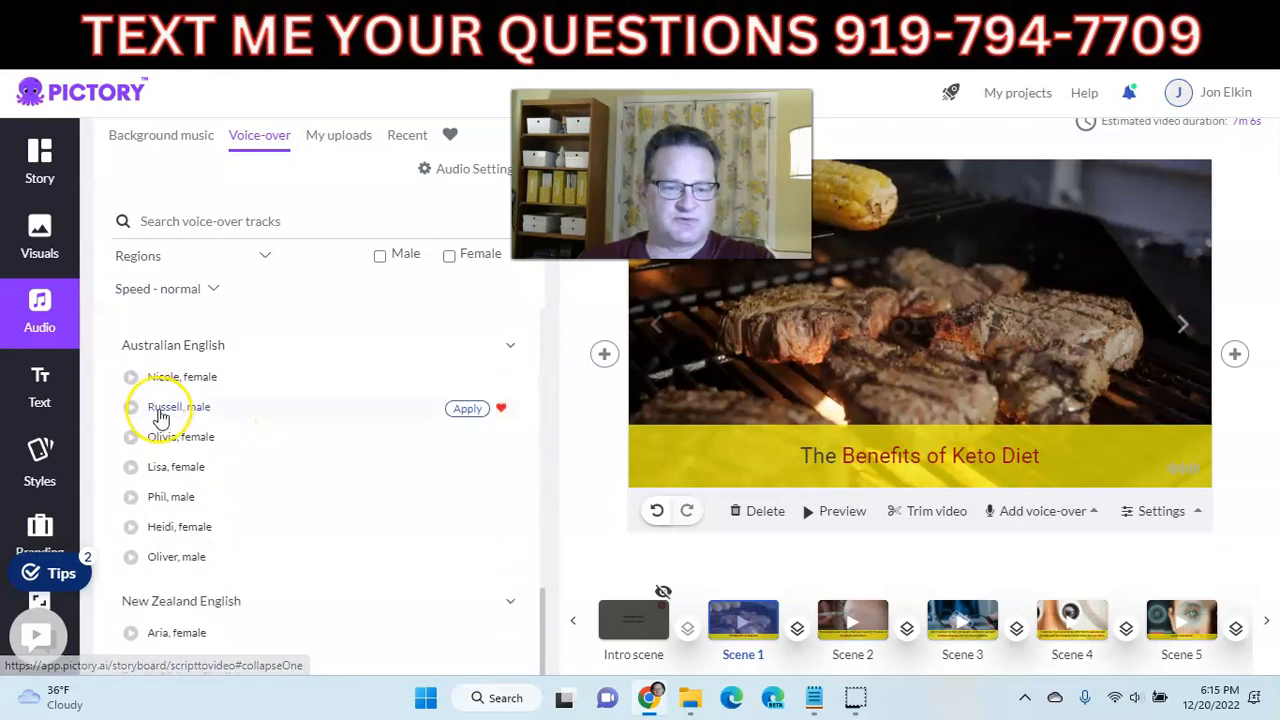
scroll(158, 415, "down", 1)
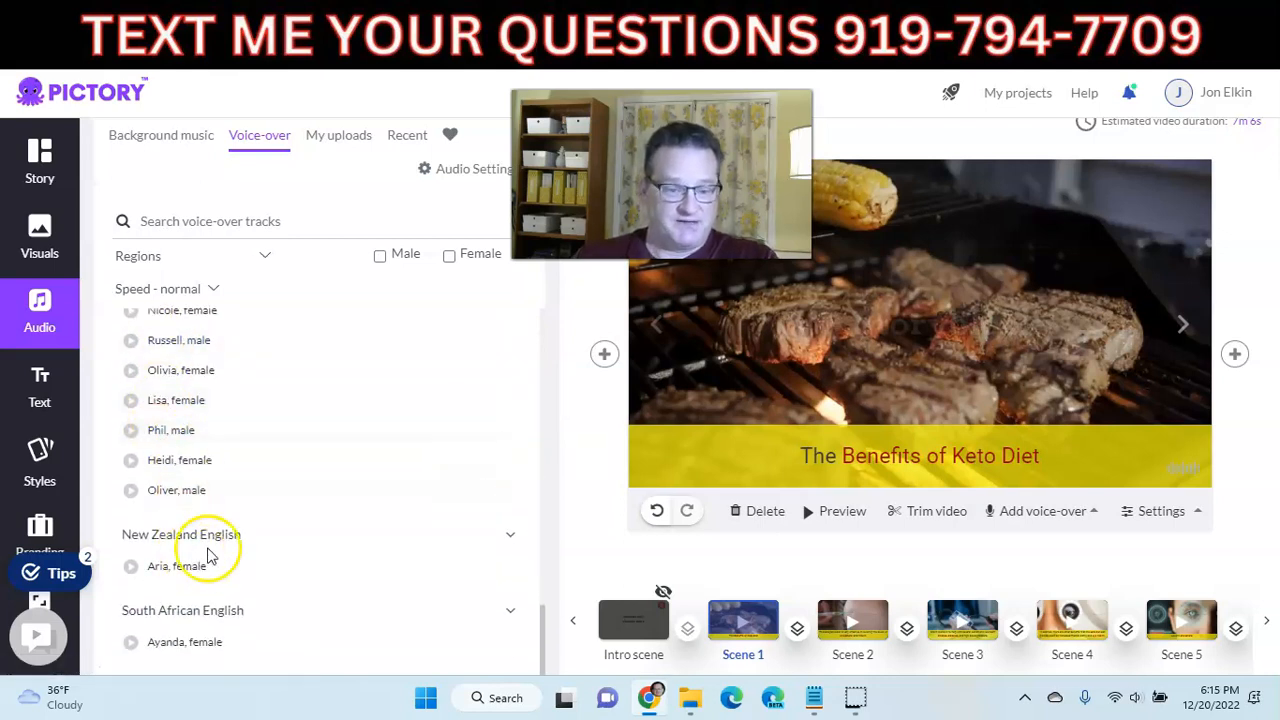
scroll(199, 447, "up", 5)
scroll(199, 447, "up", 10)
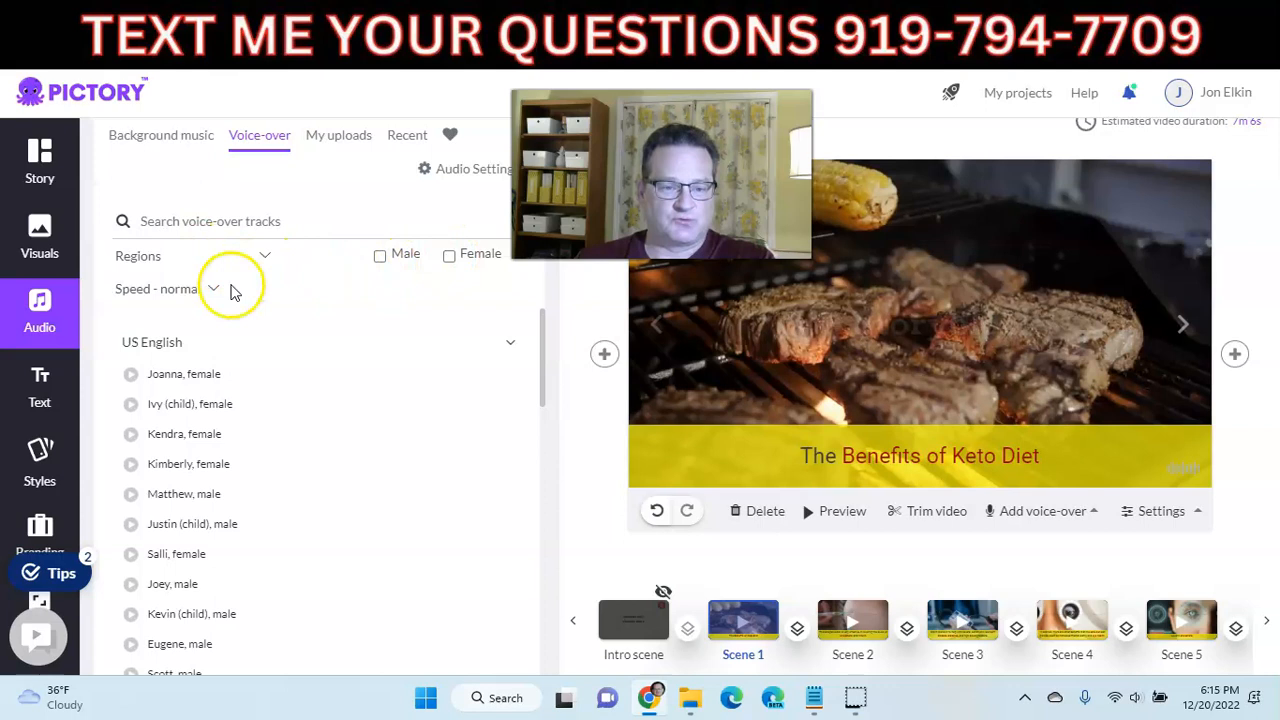
Check the voice-over speed range and the uploaded voice-over files.
left_click(192, 294)
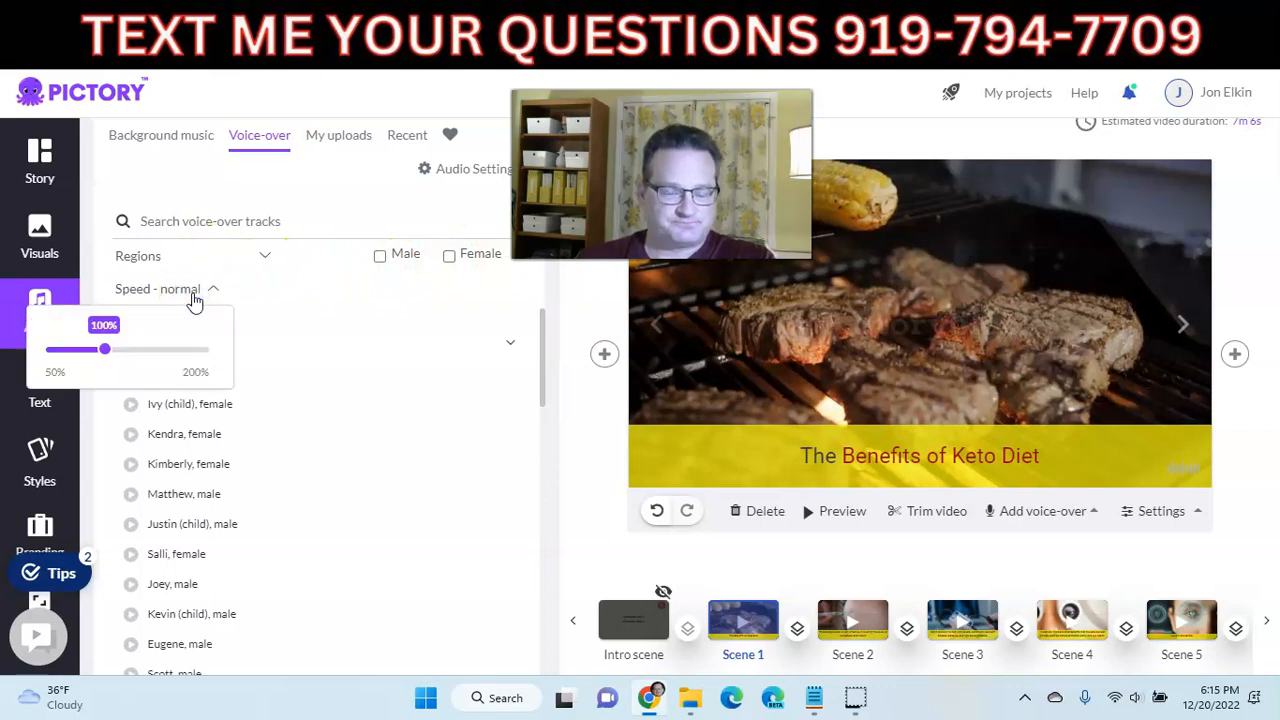
left_click(170, 292)
scroll(289, 346, "up", 1)
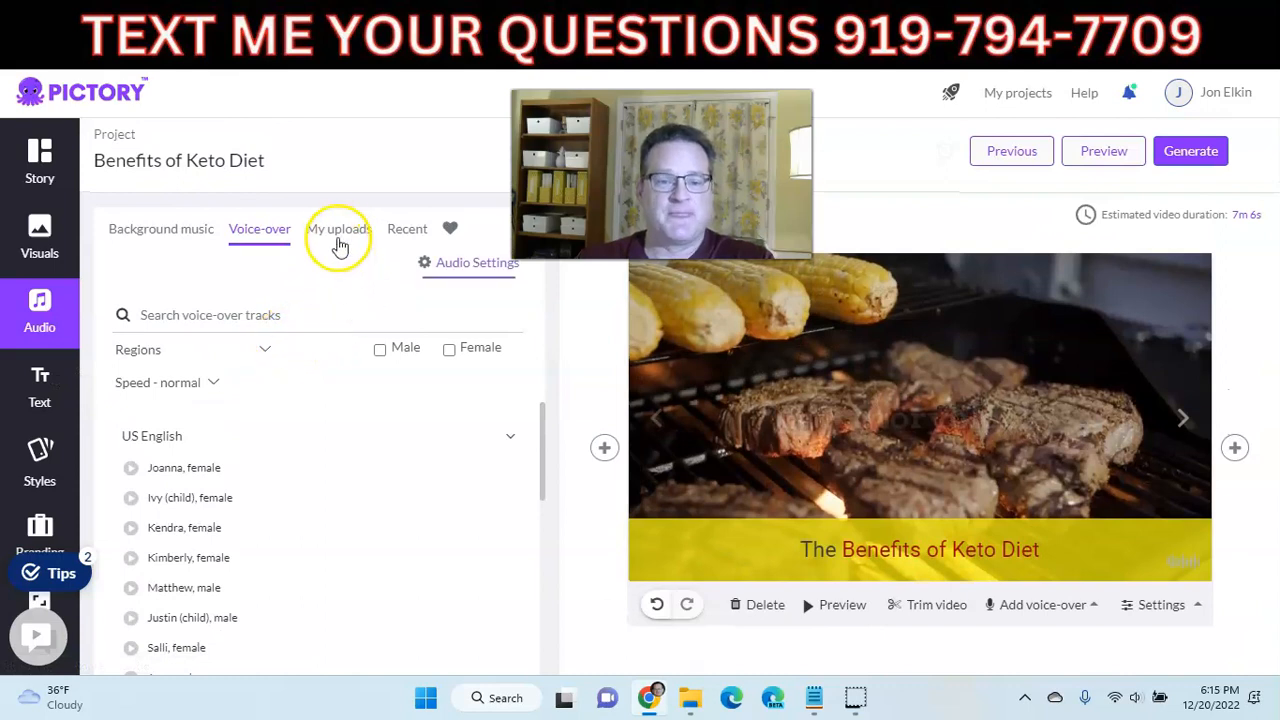
left_click(338, 230)
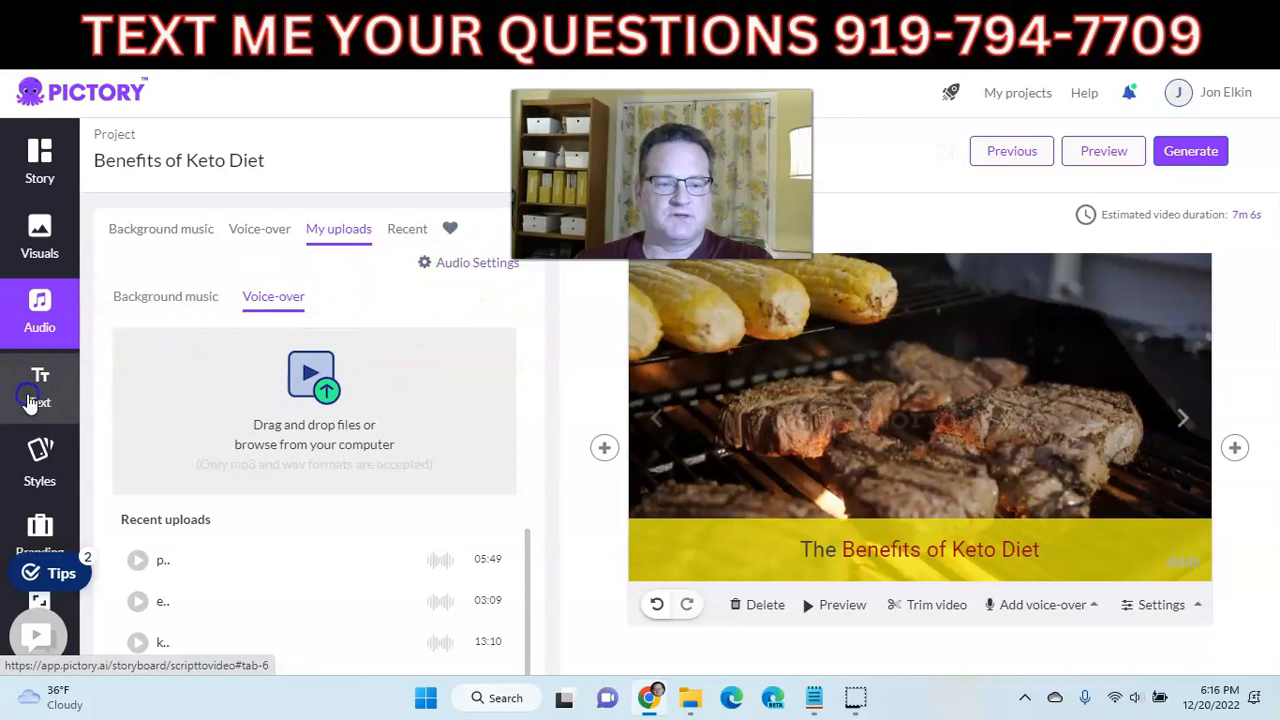
Review the text formats and template styles, hiding the styles tour tip and permanently dismissing the Getting Started checklist.
left_click(32, 398)
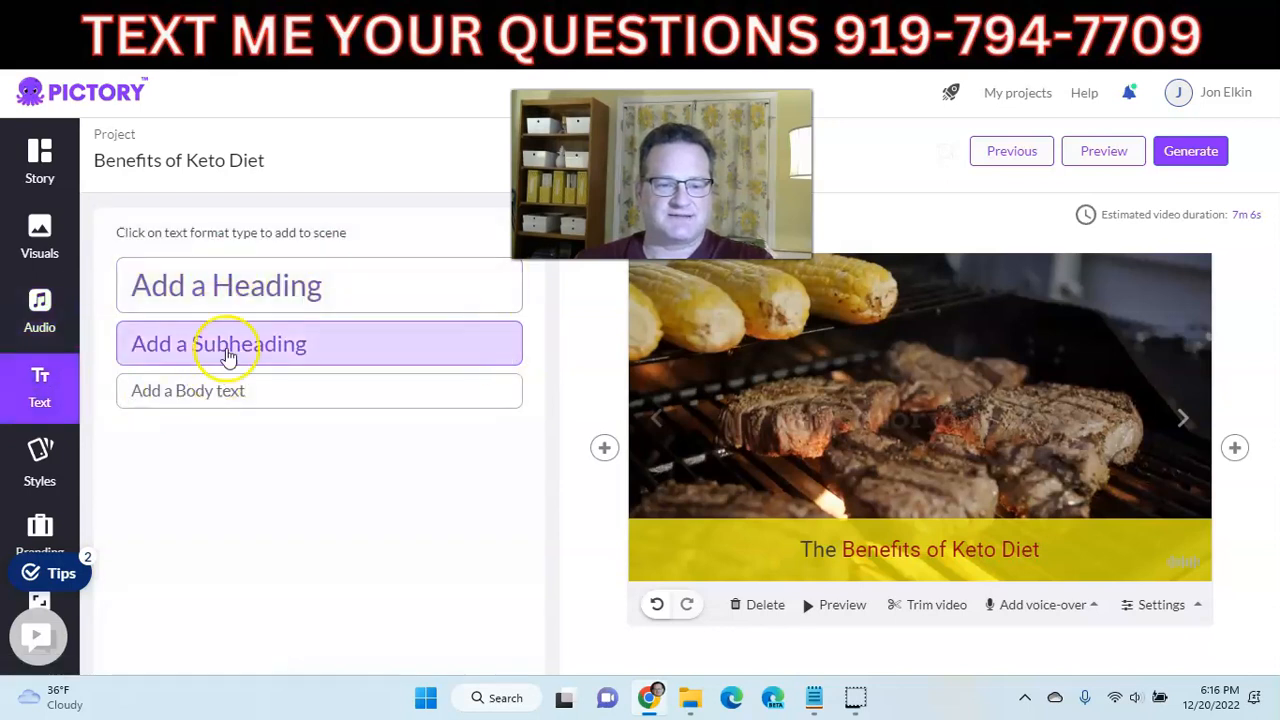
left_click(38, 462)
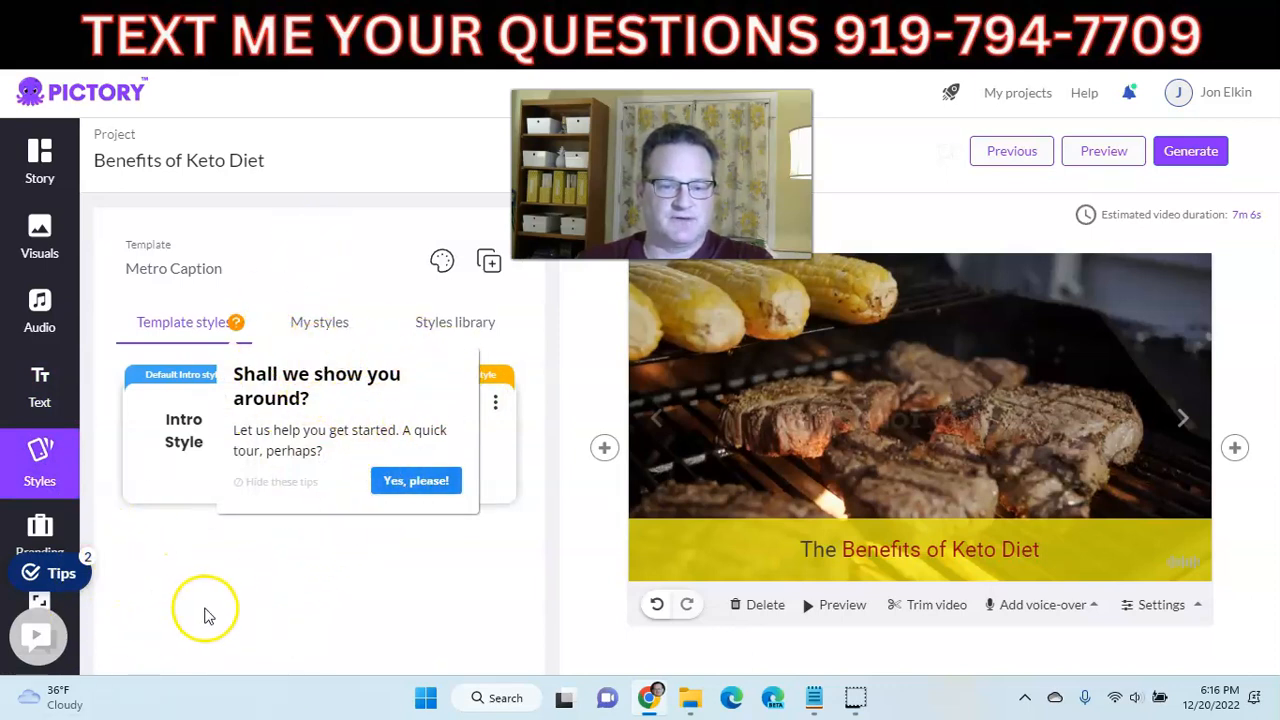
left_click(280, 482)
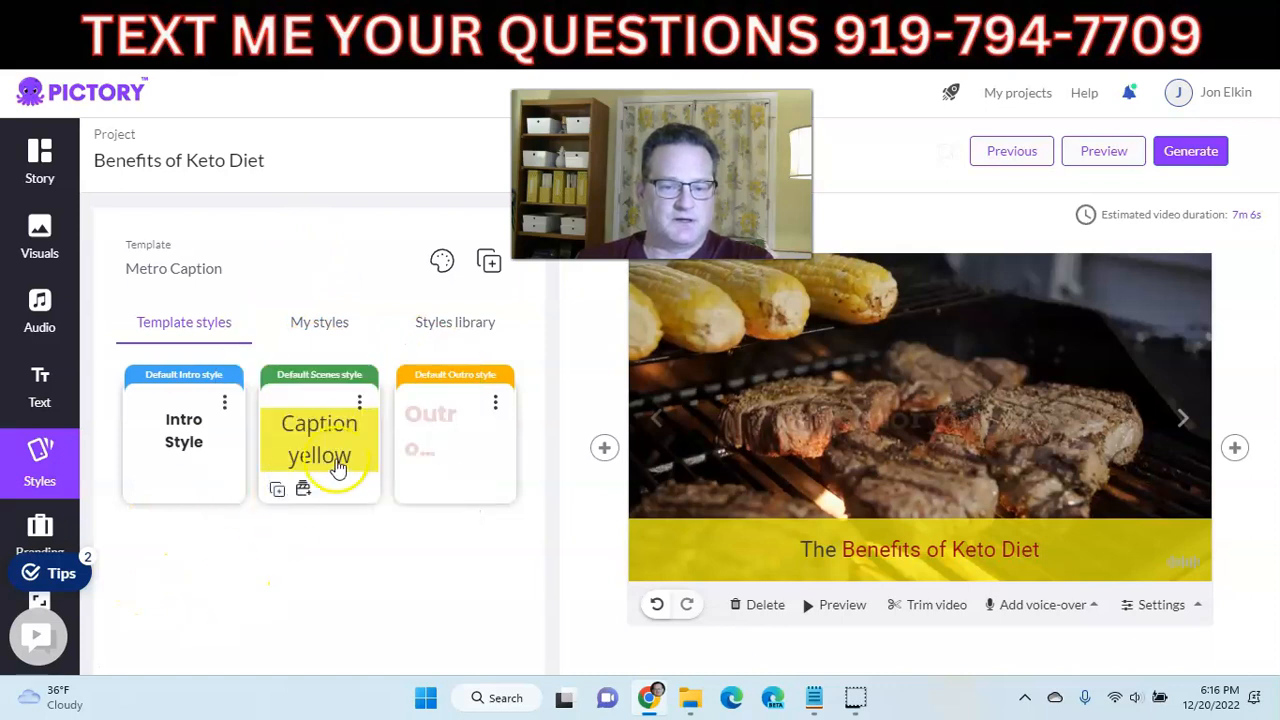
scroll(39, 396, "down", 1)
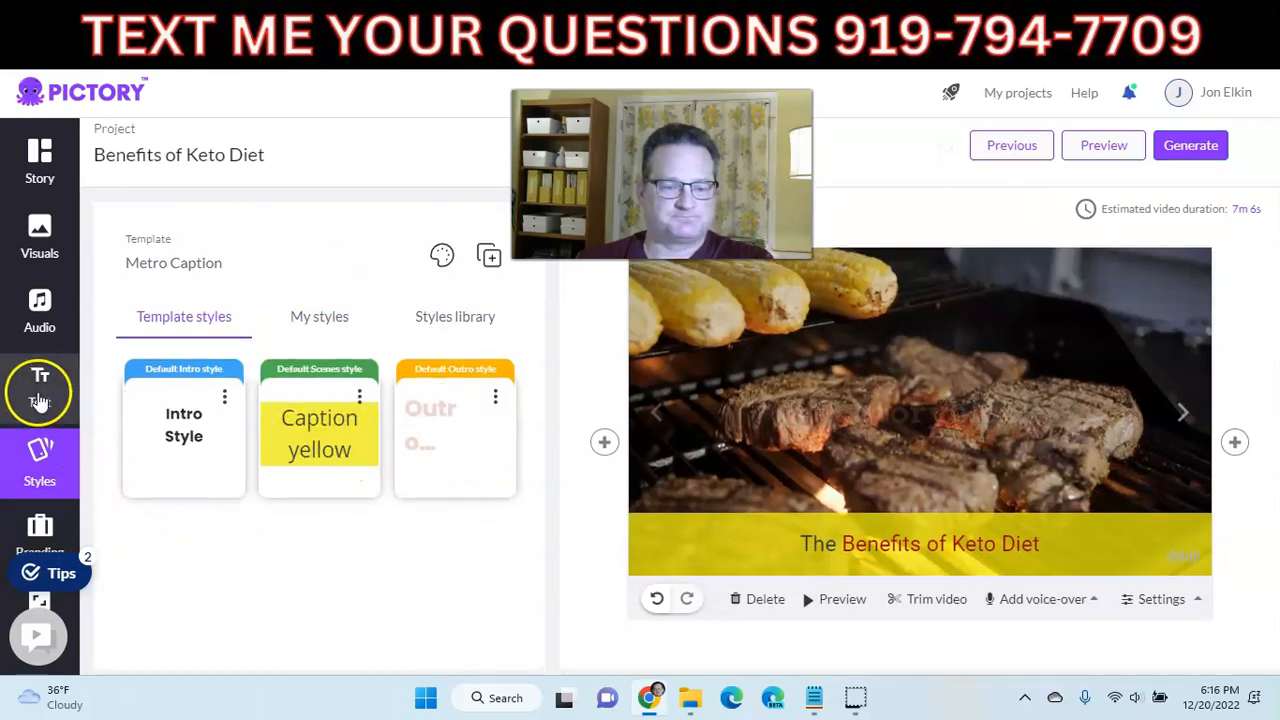
scroll(39, 396, "down", 2)
left_click(84, 565)
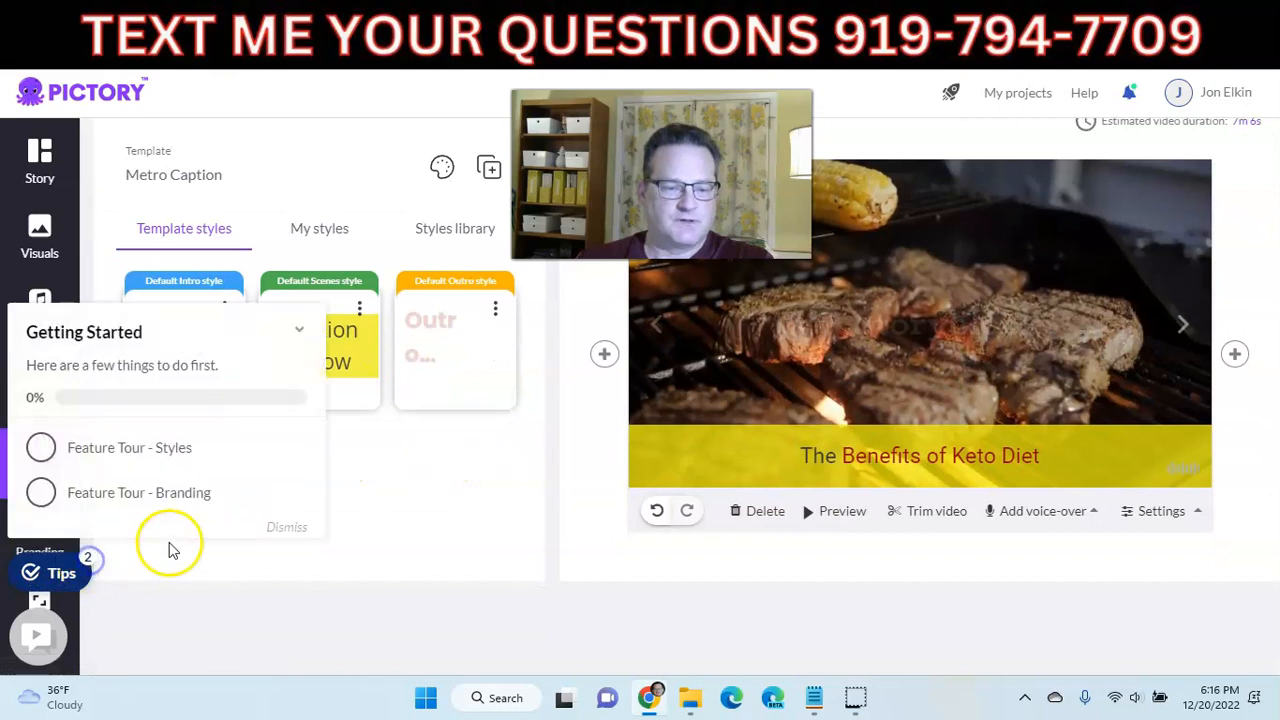
left_click(286, 526)
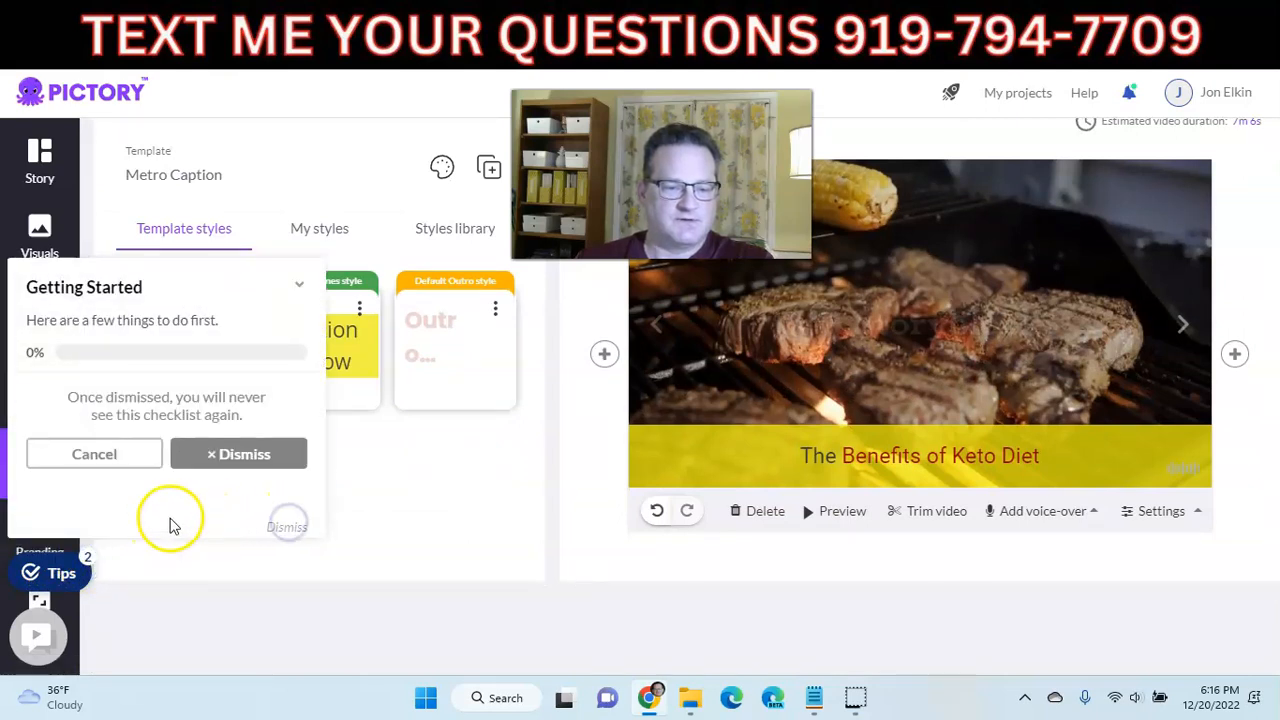
left_click(210, 455)
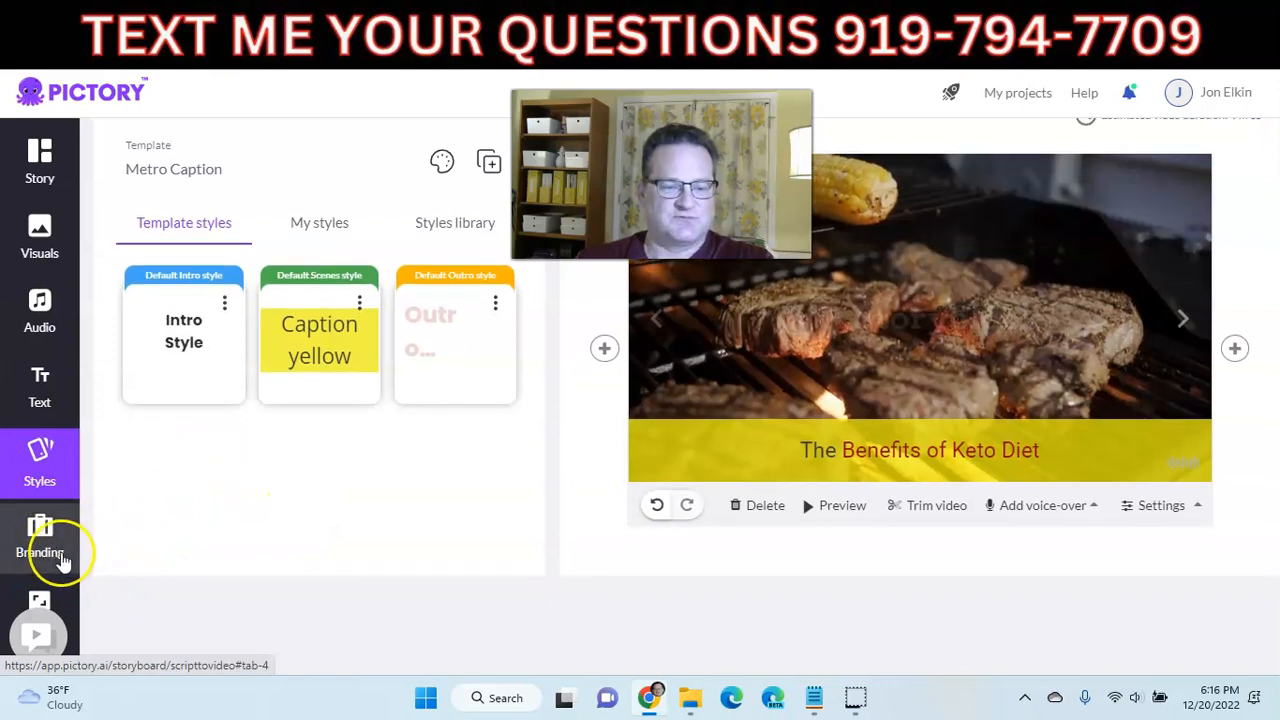
Open the intro branding options and hide the branding tour tip.
scroll(245, 527, "up", 2)
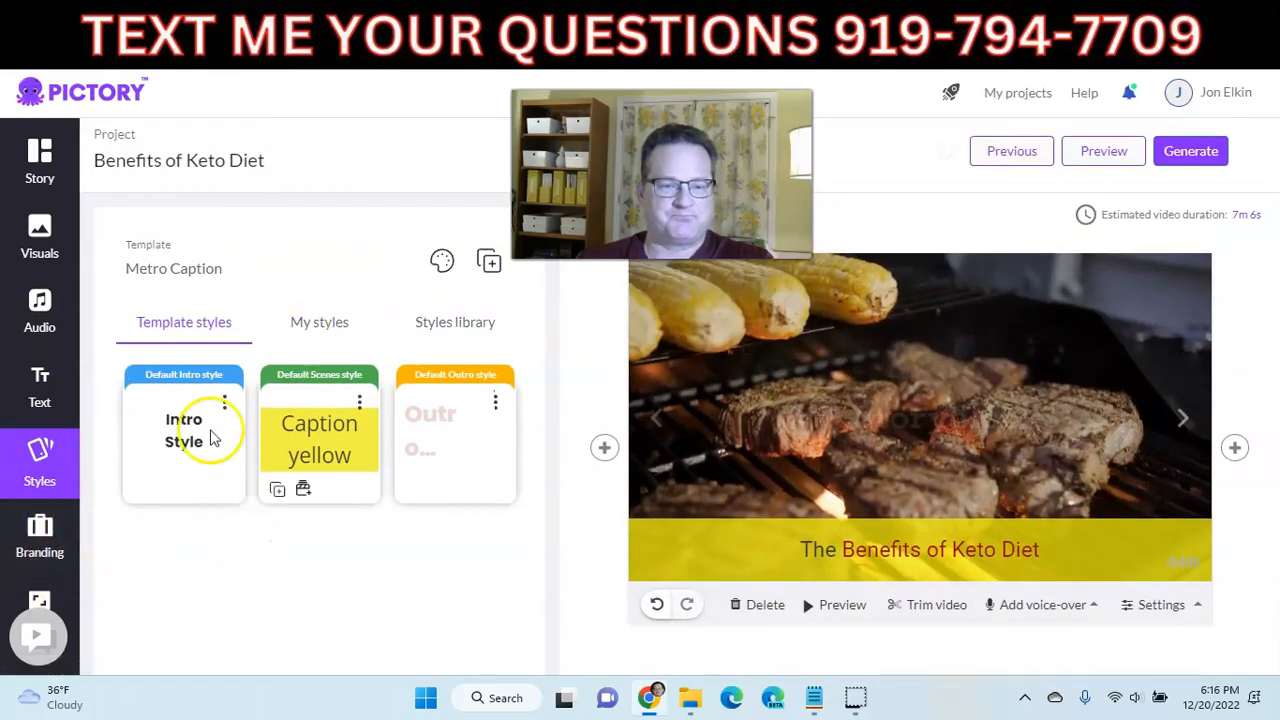
left_click(40, 540)
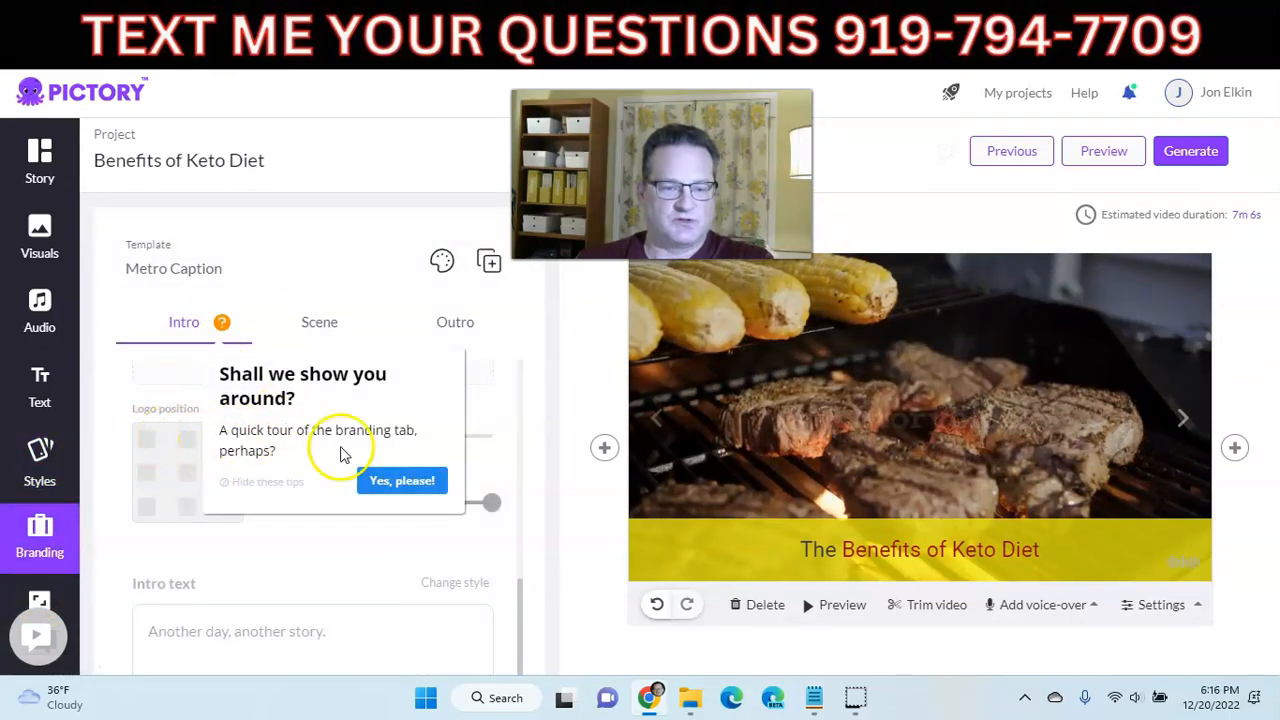
left_click(281, 484)
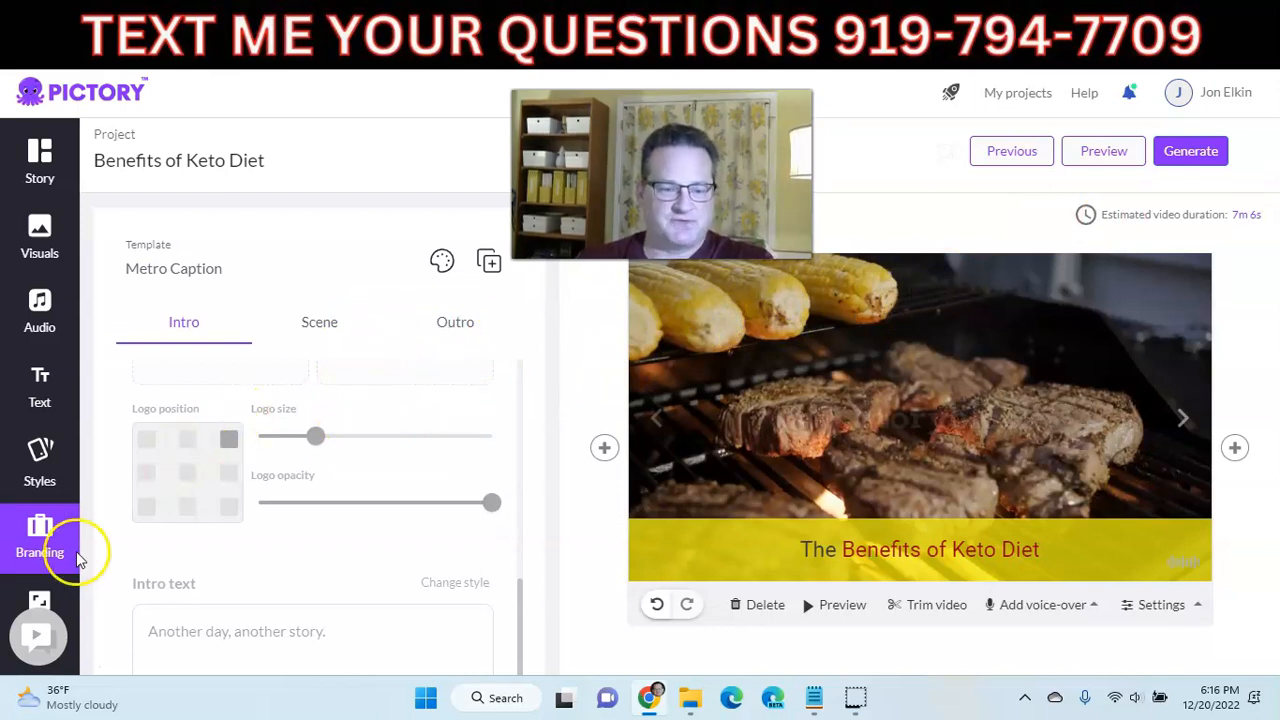
Review the aspect ratio choices and set the video resolution to 1080p.
left_click(40, 610)
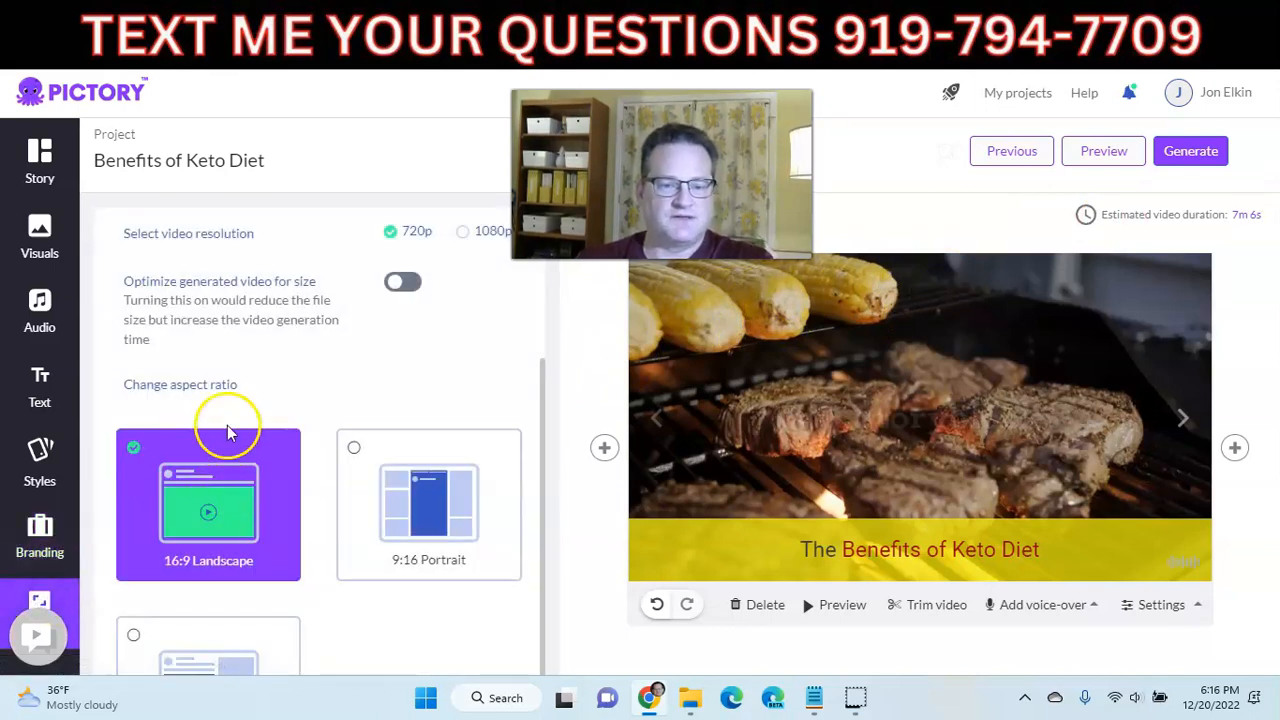
scroll(400, 354, "down", 1)
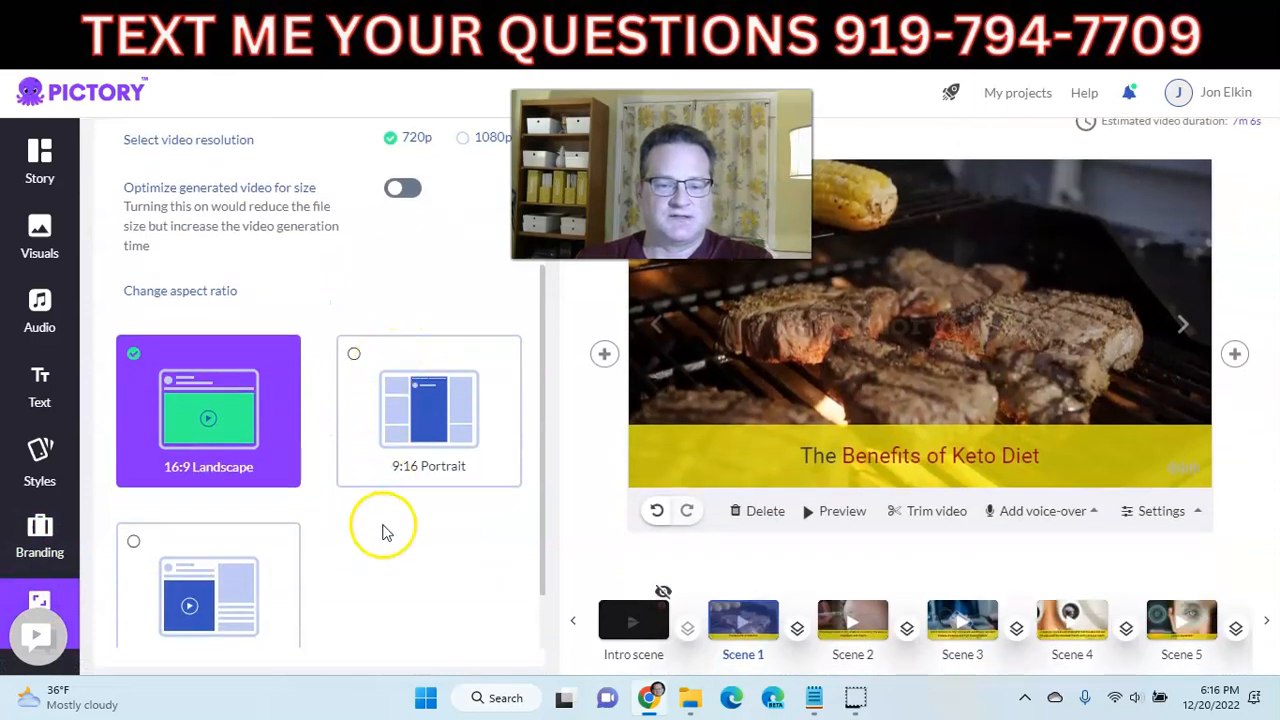
scroll(385, 530, "down", 1)
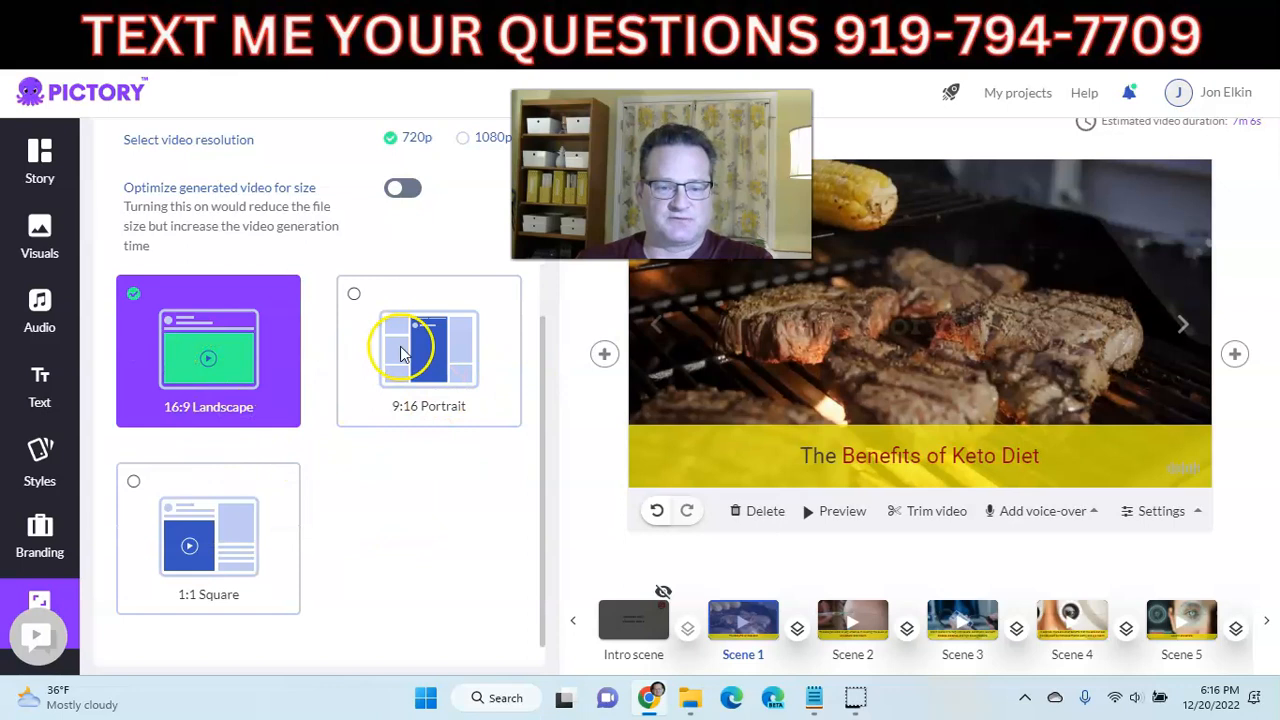
scroll(392, 605, "up", 1)
scroll(320, 370, "up", 1)
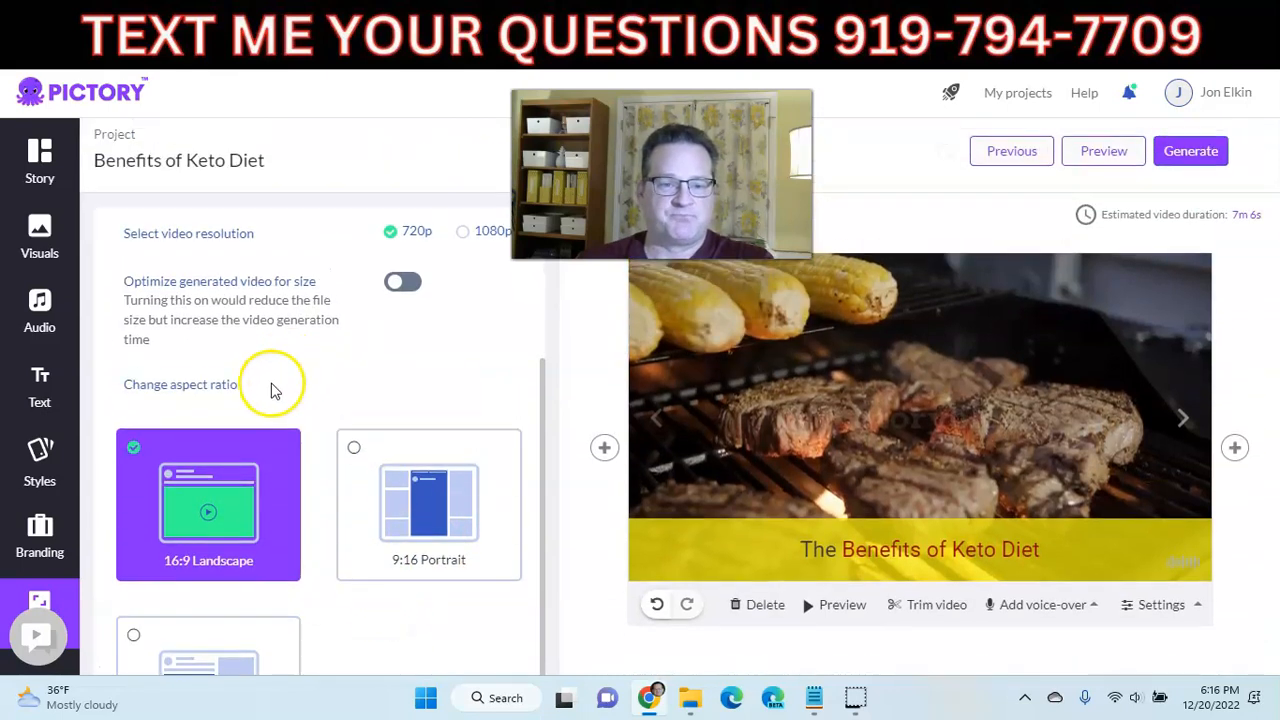
left_click(461, 232)
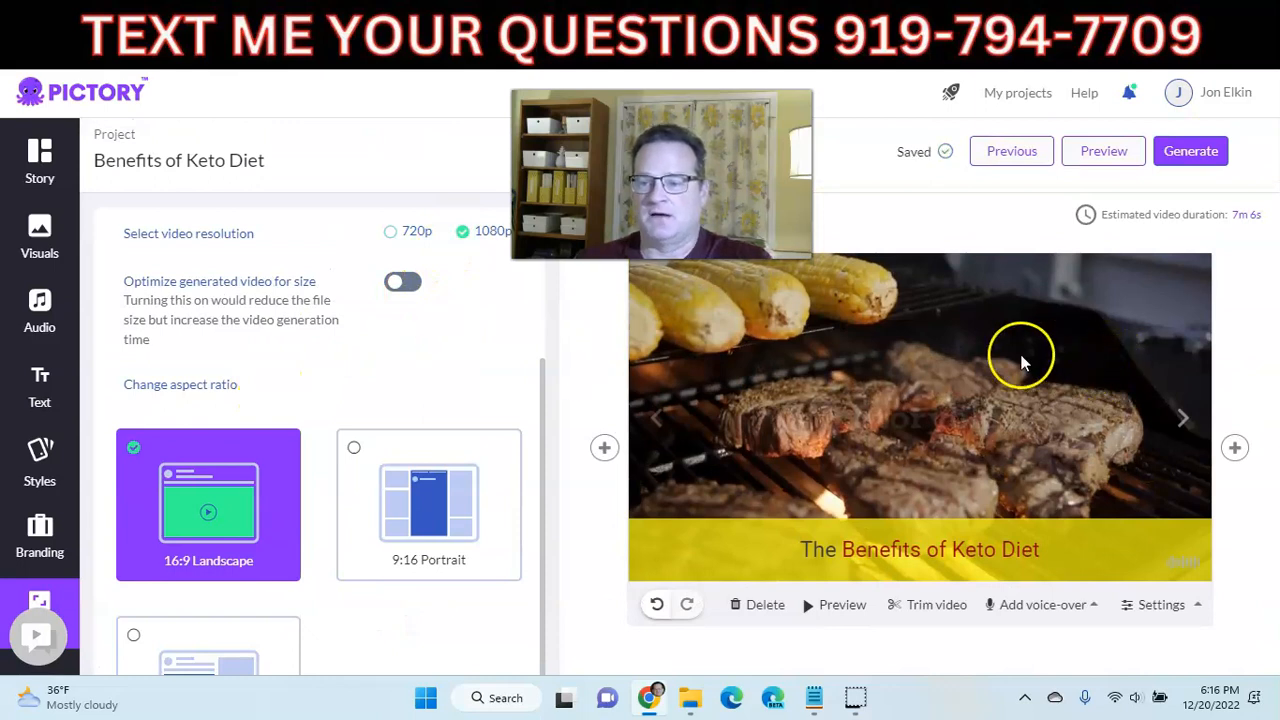
Preview the video through the first scenes, pause it at the eye health scene and close the preview.
left_click(1090, 152)
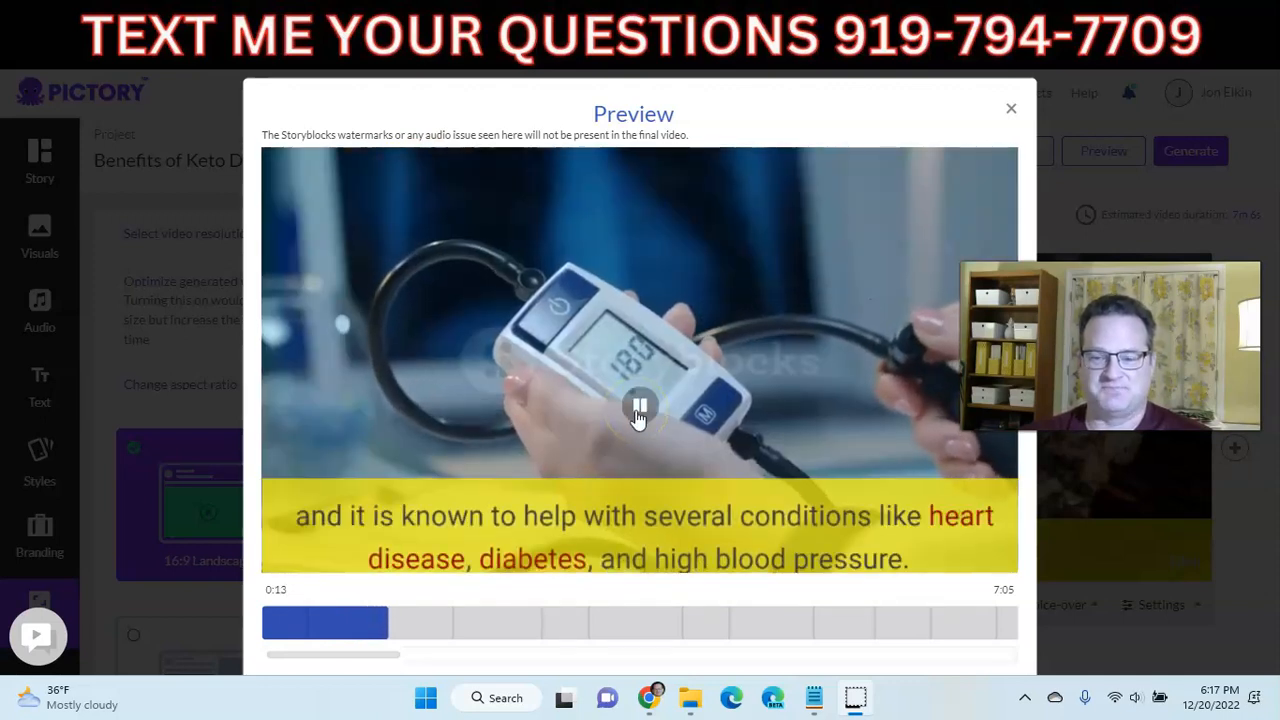
left_click(640, 410)
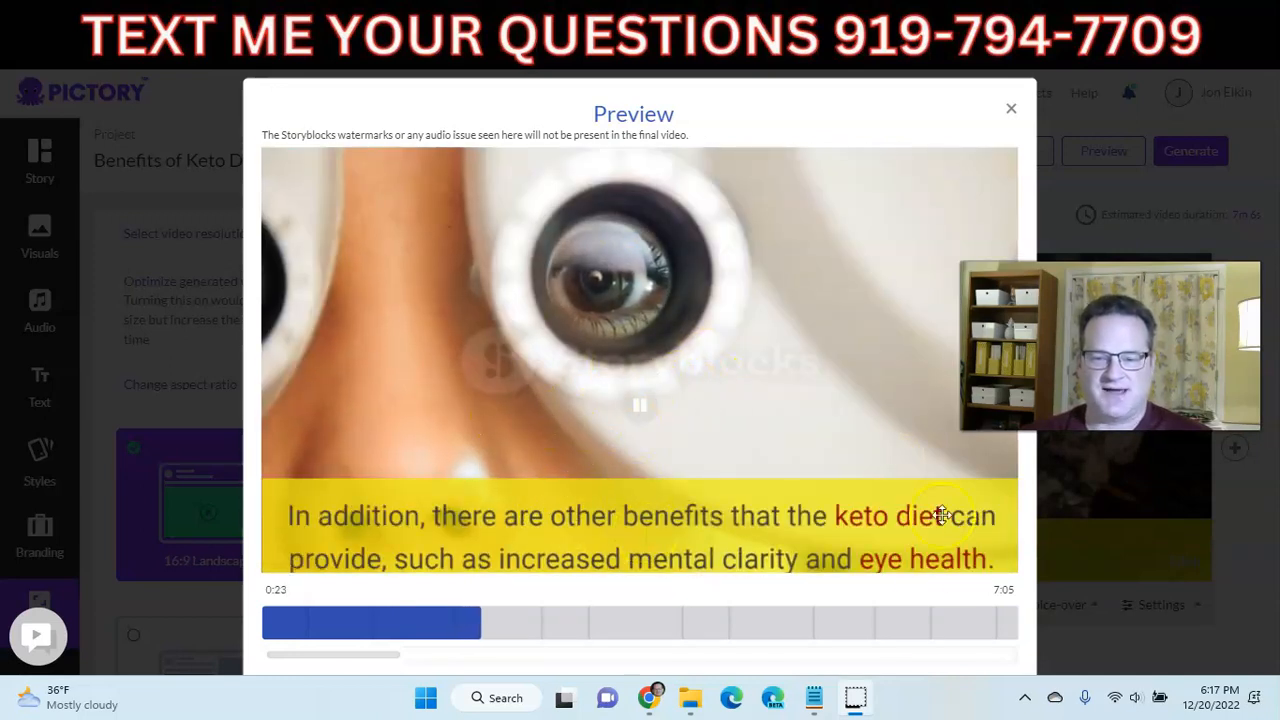
left_click(632, 407)
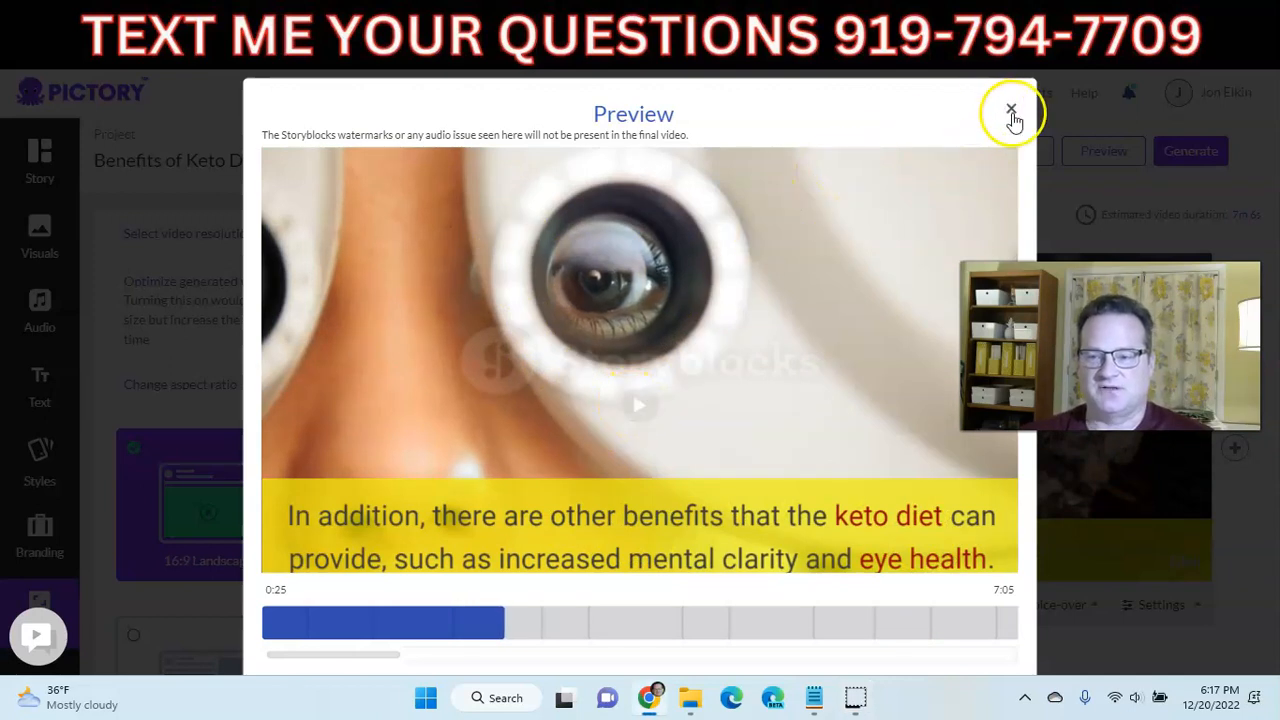
left_click(1011, 109)
Apply the US English female voice Joanna as the video's voice-over.
left_click(40, 305)
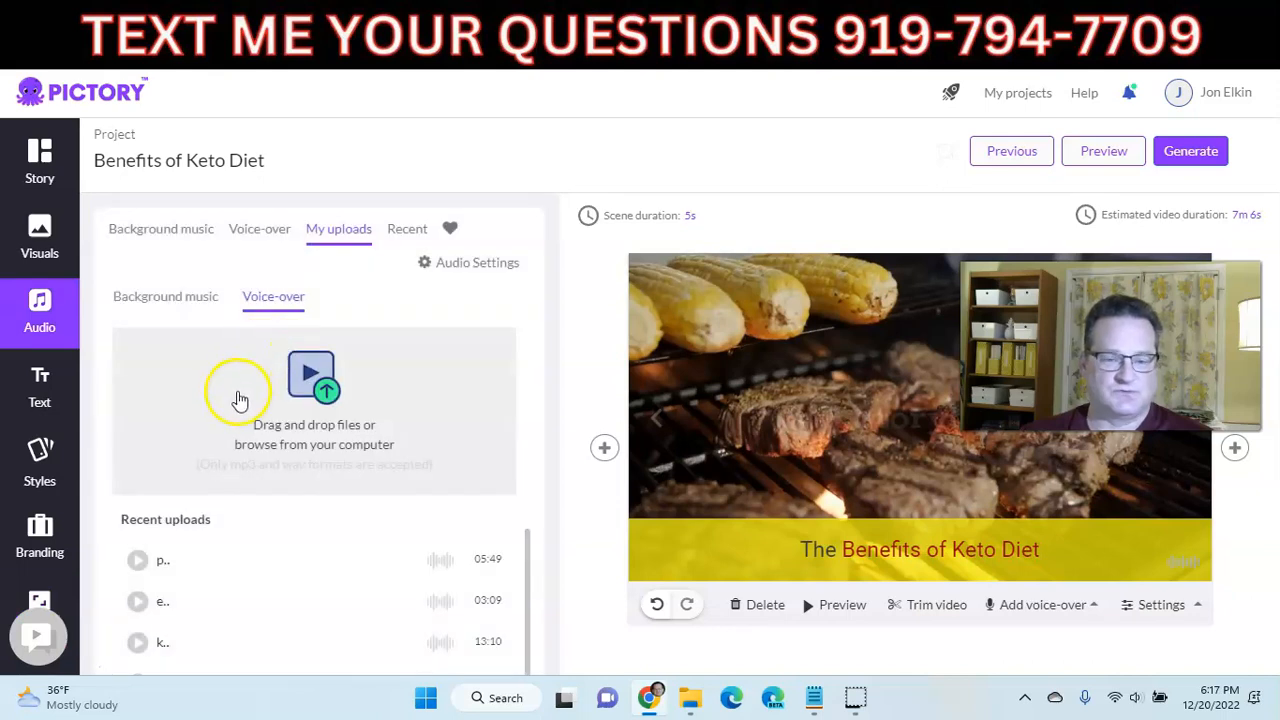
scroll(238, 400, "down", 1)
scroll(205, 180, "up", 1)
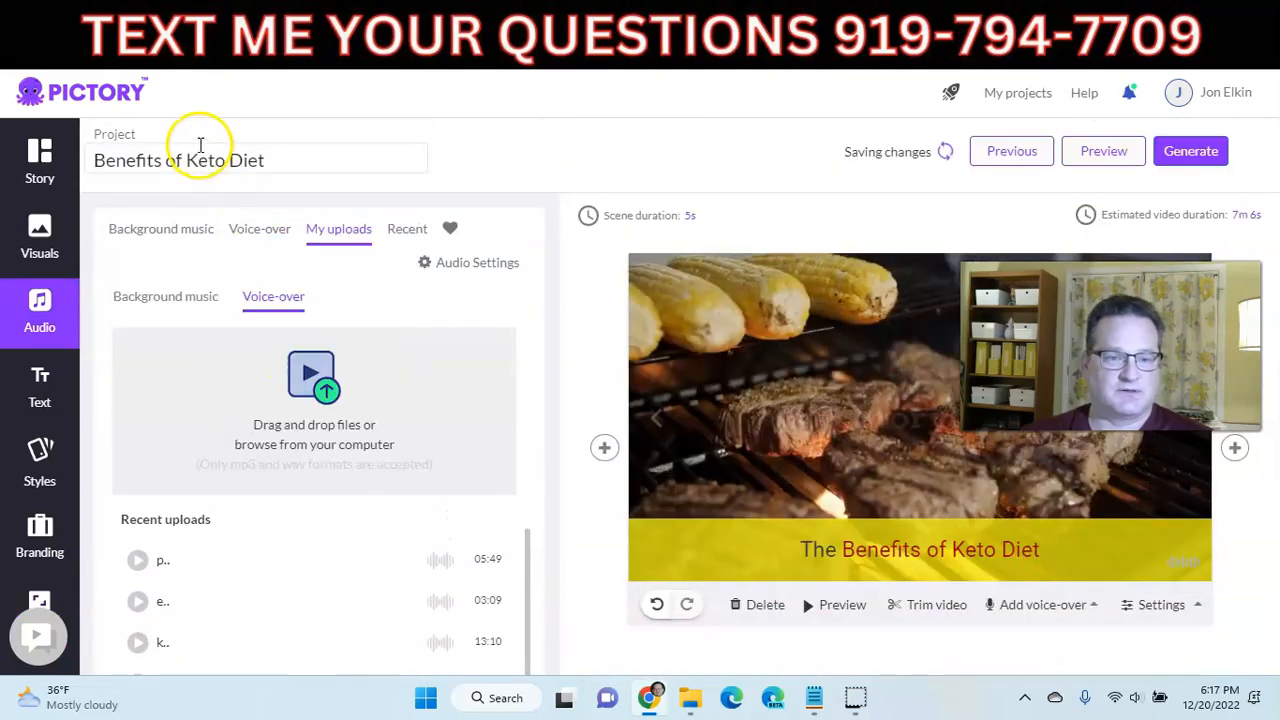
left_click(240, 233)
scroll(200, 334, "down", 1)
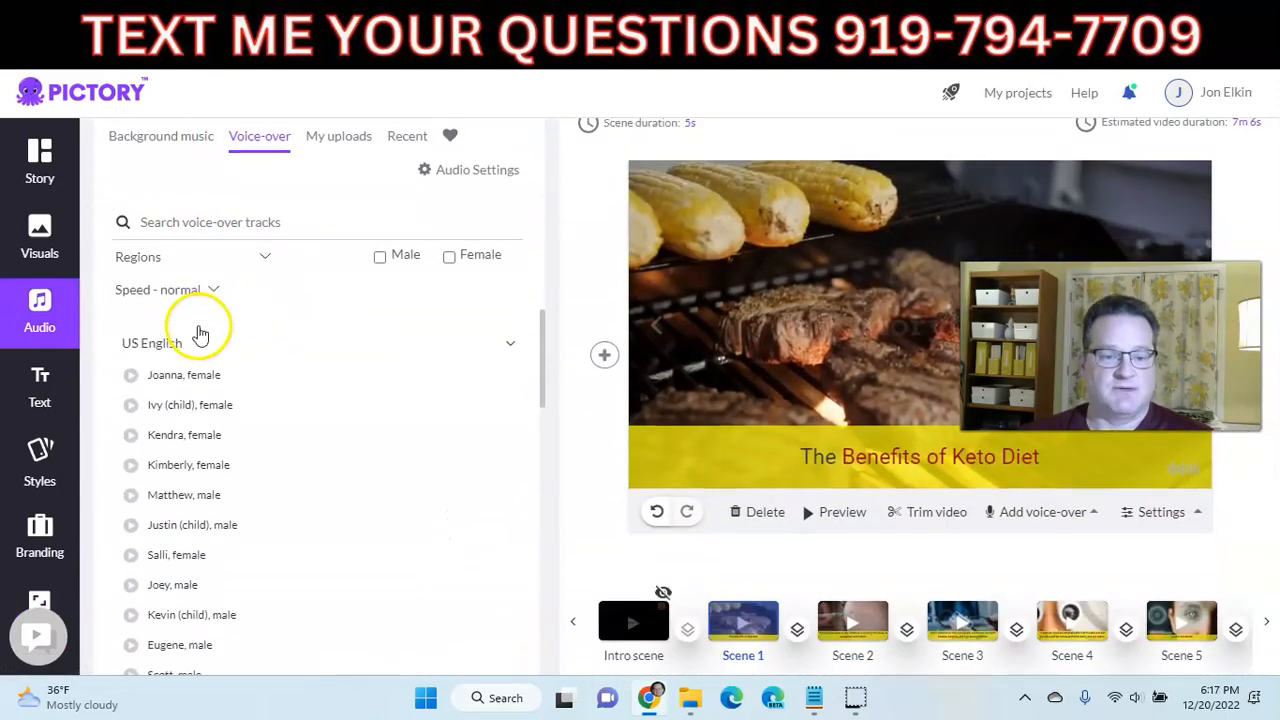
left_click(470, 372)
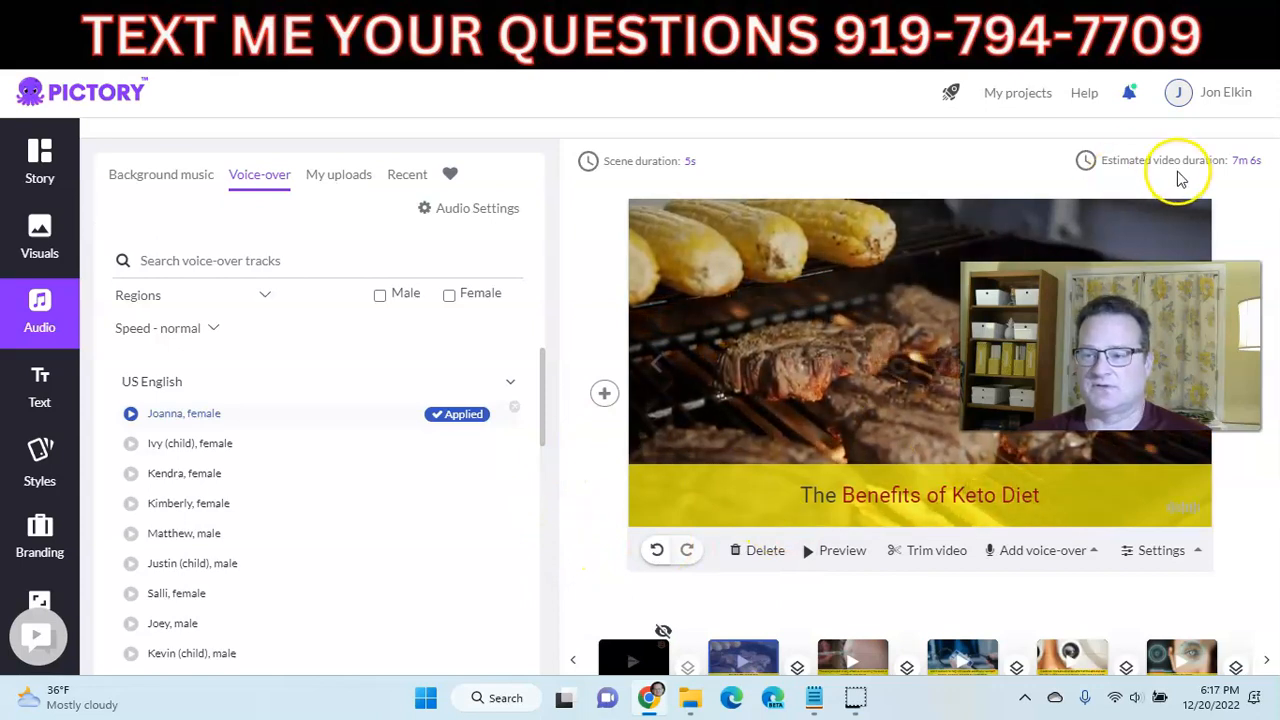
scroll(806, 270, "up", 1)
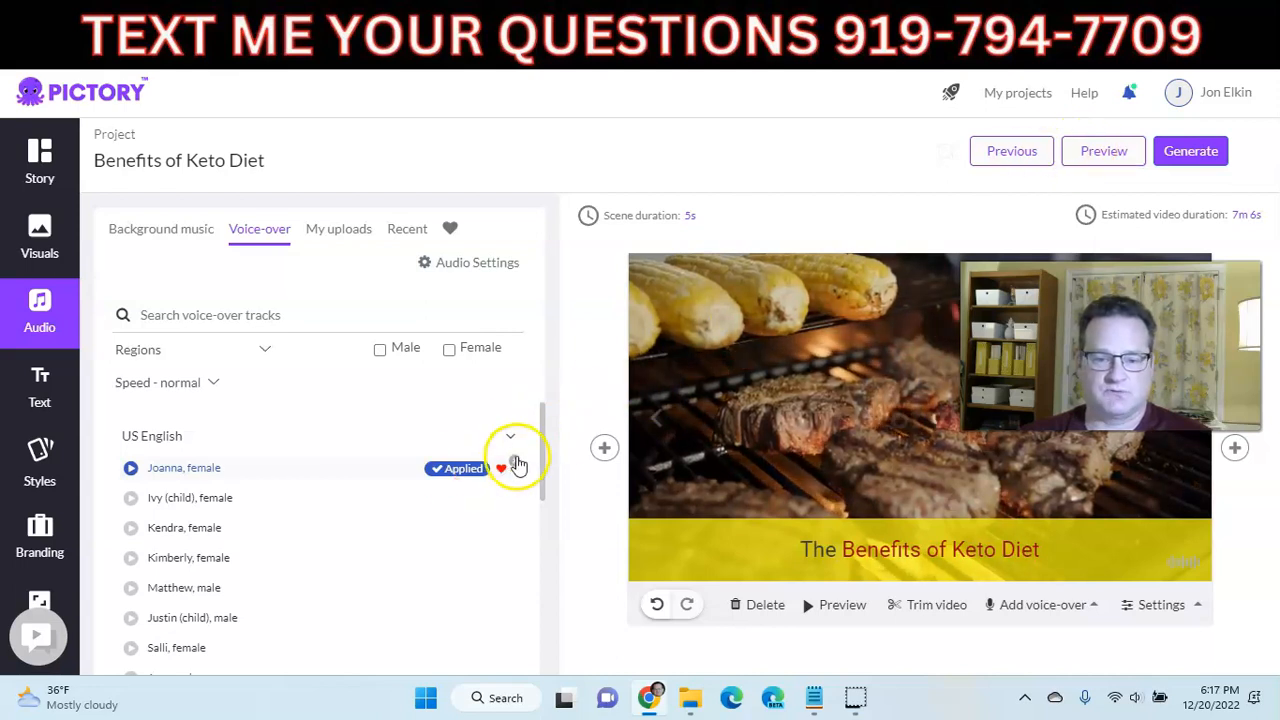
Preview the video with the Joanna voice-over at a raised volume, pause it at the diabetes scene and close the preview.
left_click(1098, 148)
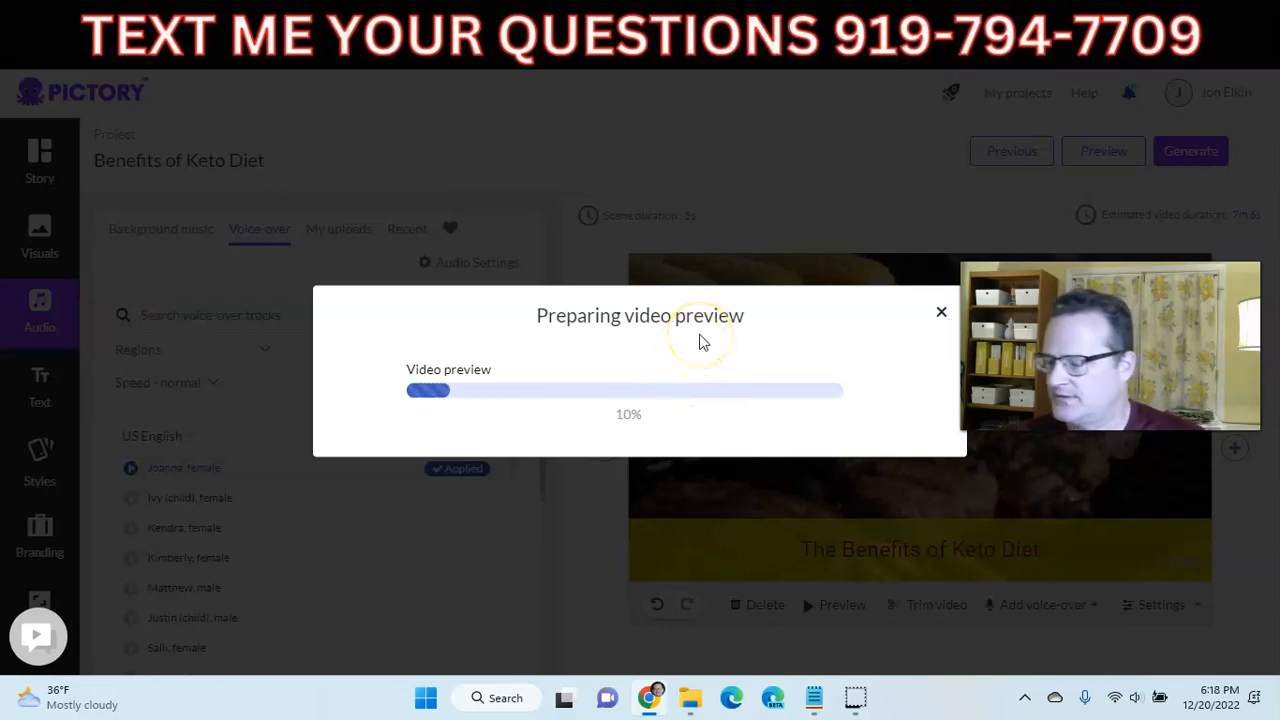
key("XF86AudioRaiseVolume")
key("XF86AudioRaiseVolume")
key("XF86AudioRaiseVolume")
key("XF86AudioRaiseVolume")
key("XF86AudioRaiseVolume")
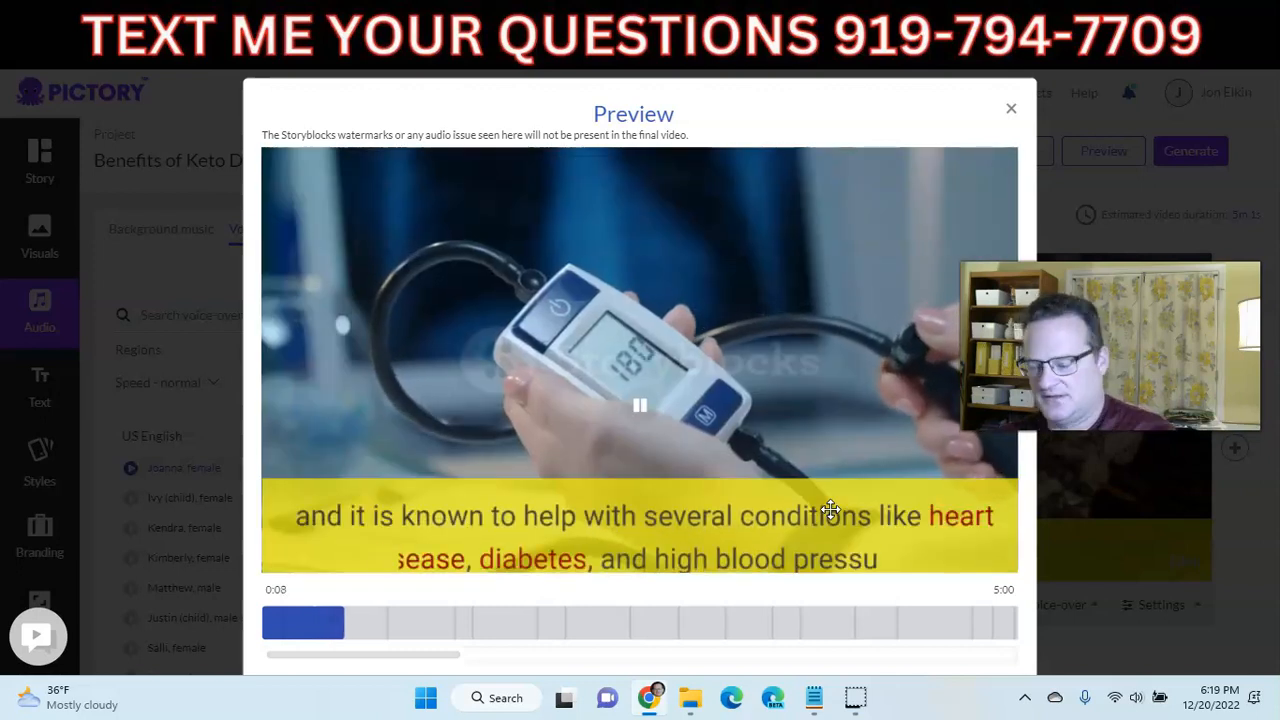
left_click(642, 447)
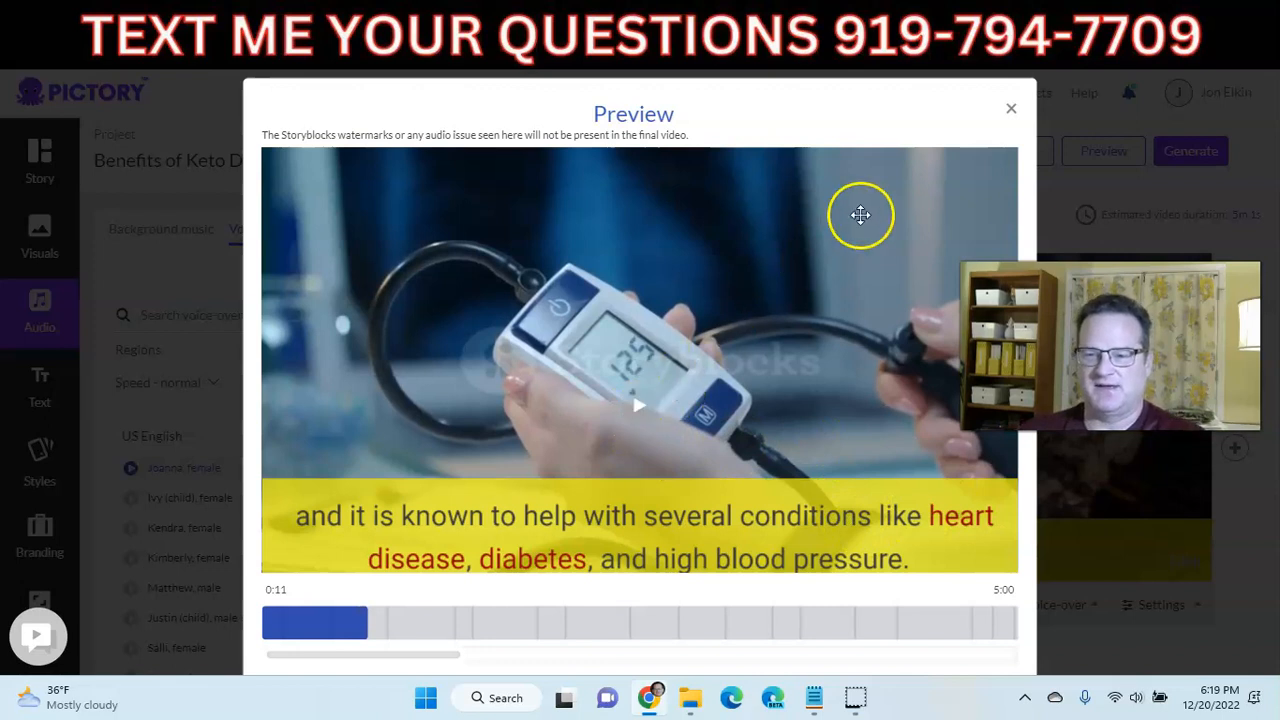
left_click(1011, 117)
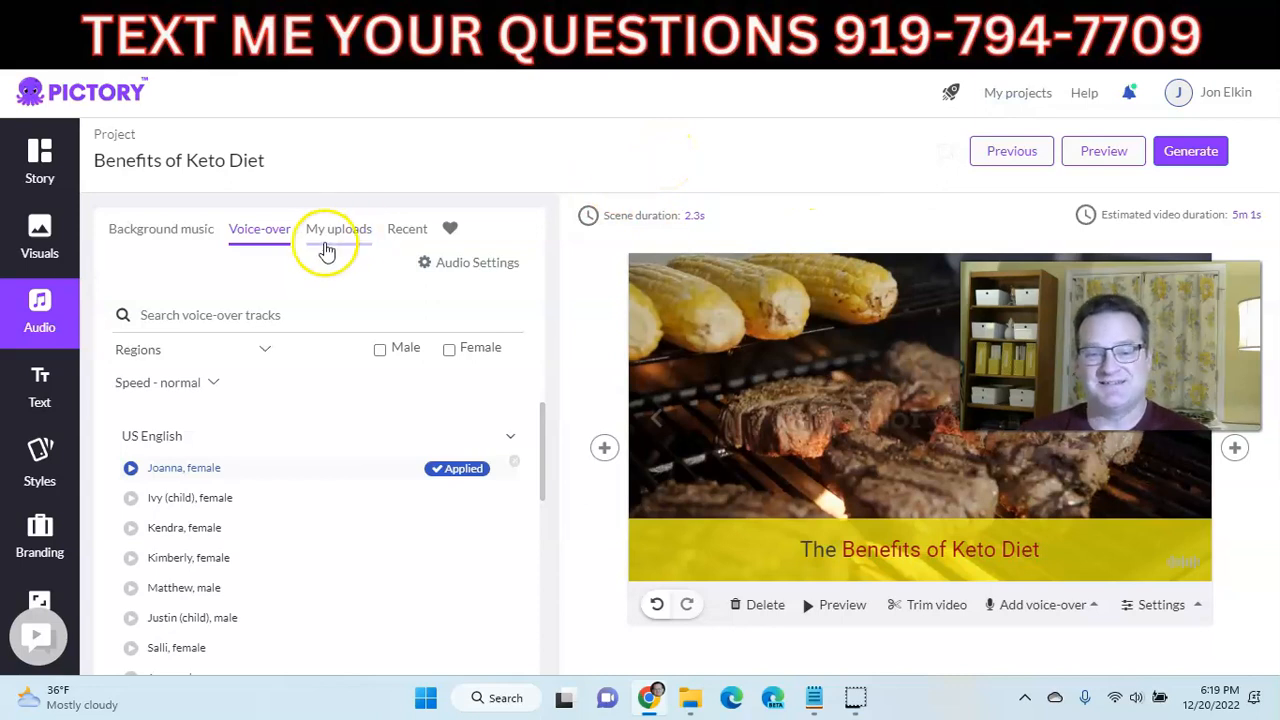
Open the uploaded voice-over tracks and revisit the generated keto article in Article Forge, clearing its text selection before returning to Pictory.
left_click(336, 234)
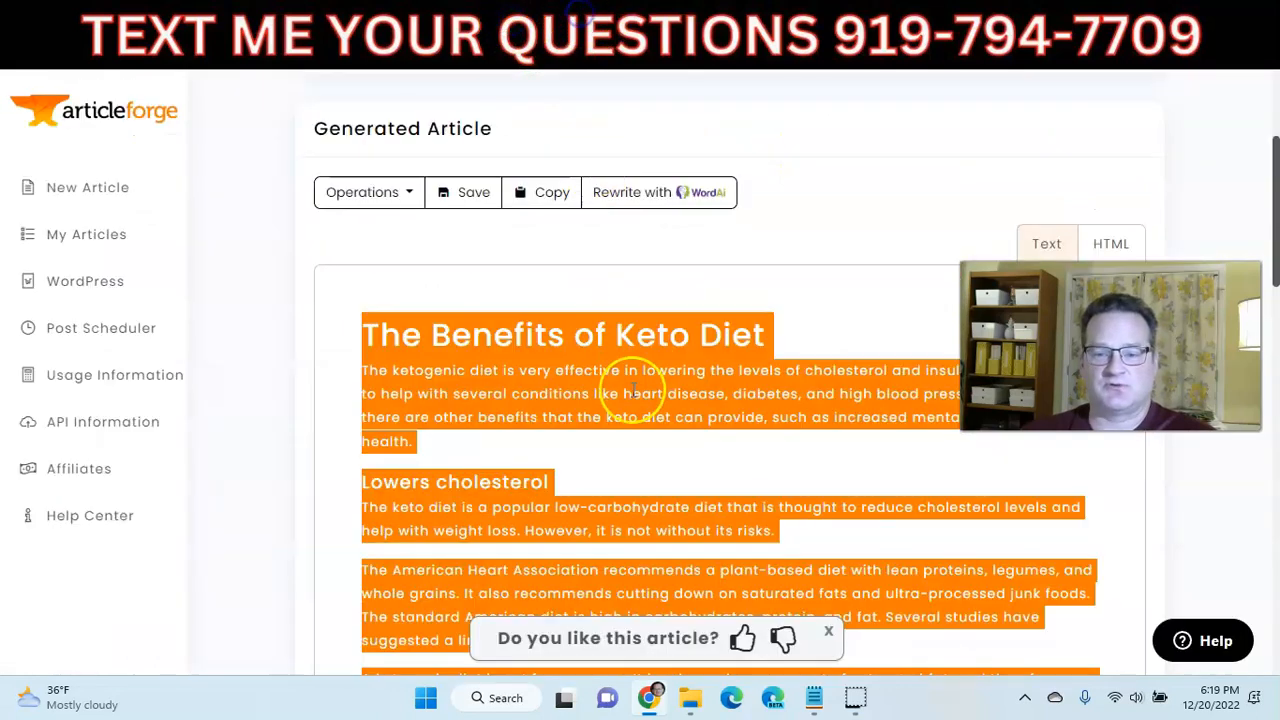
left_click(716, 290)
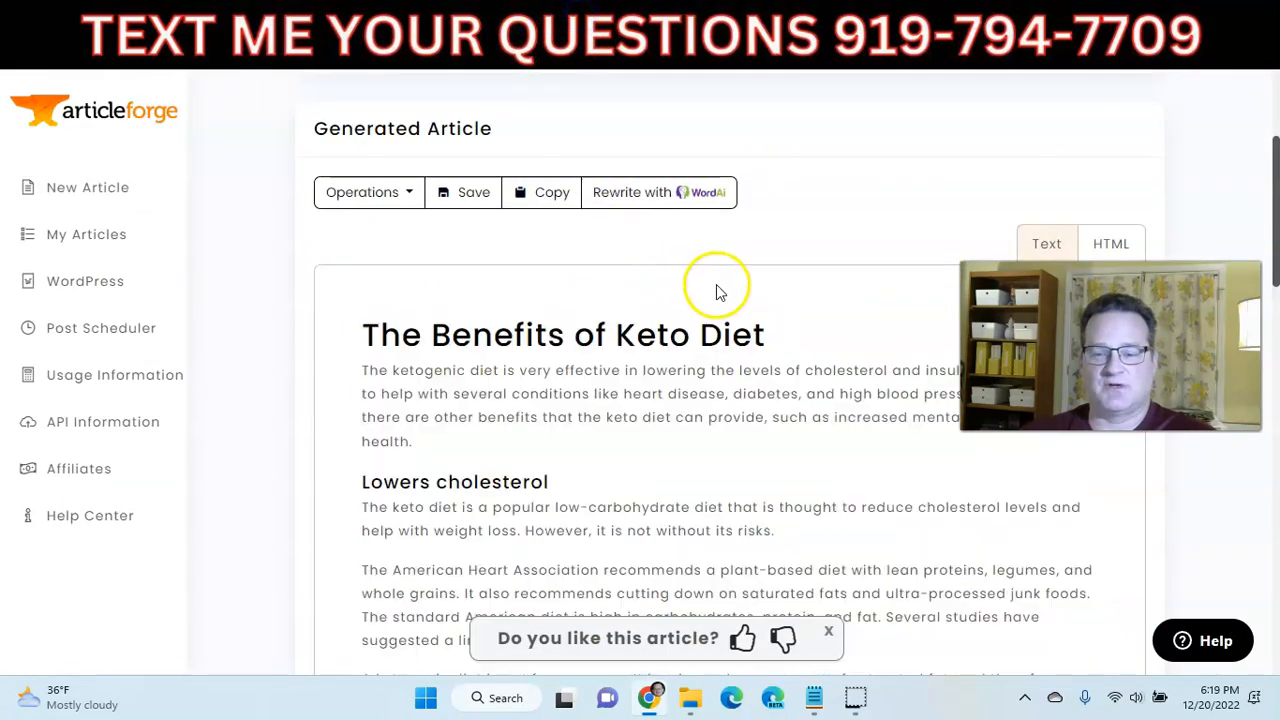
left_click(664, 16)
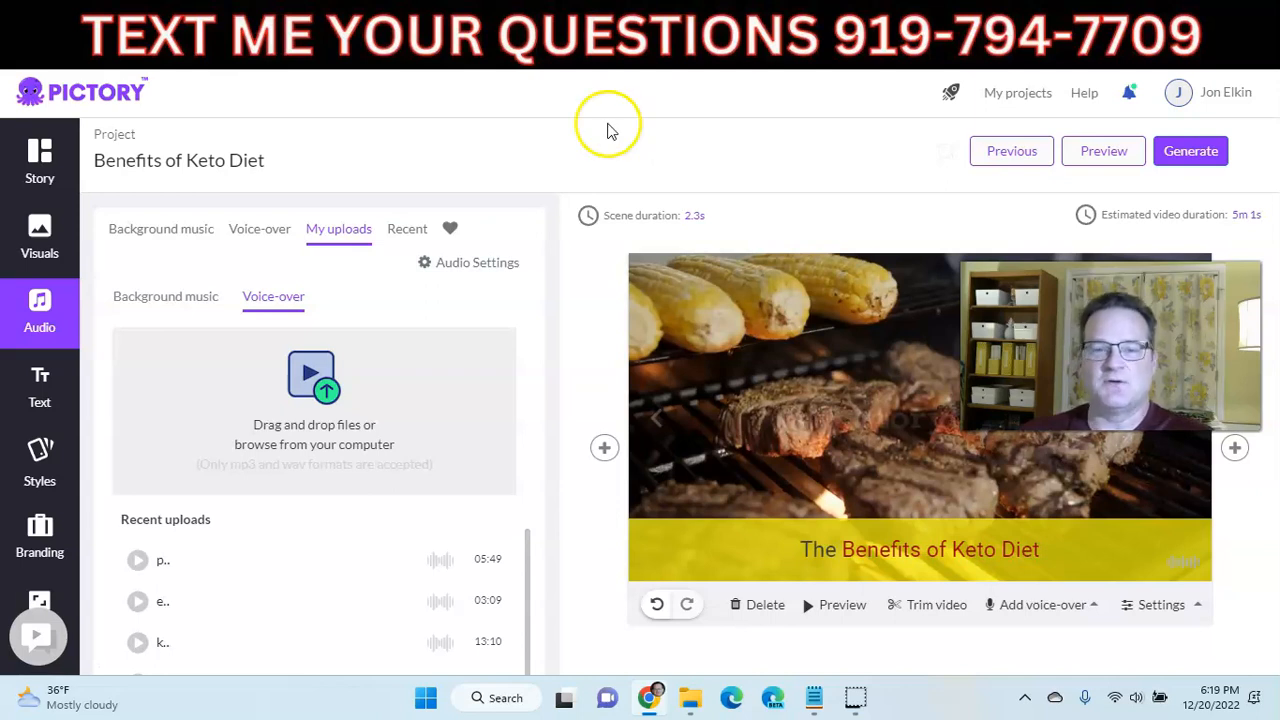
Switch to the Google Docs outline listing the niche, affiliate product, script and video steps.
left_click(468, 32)
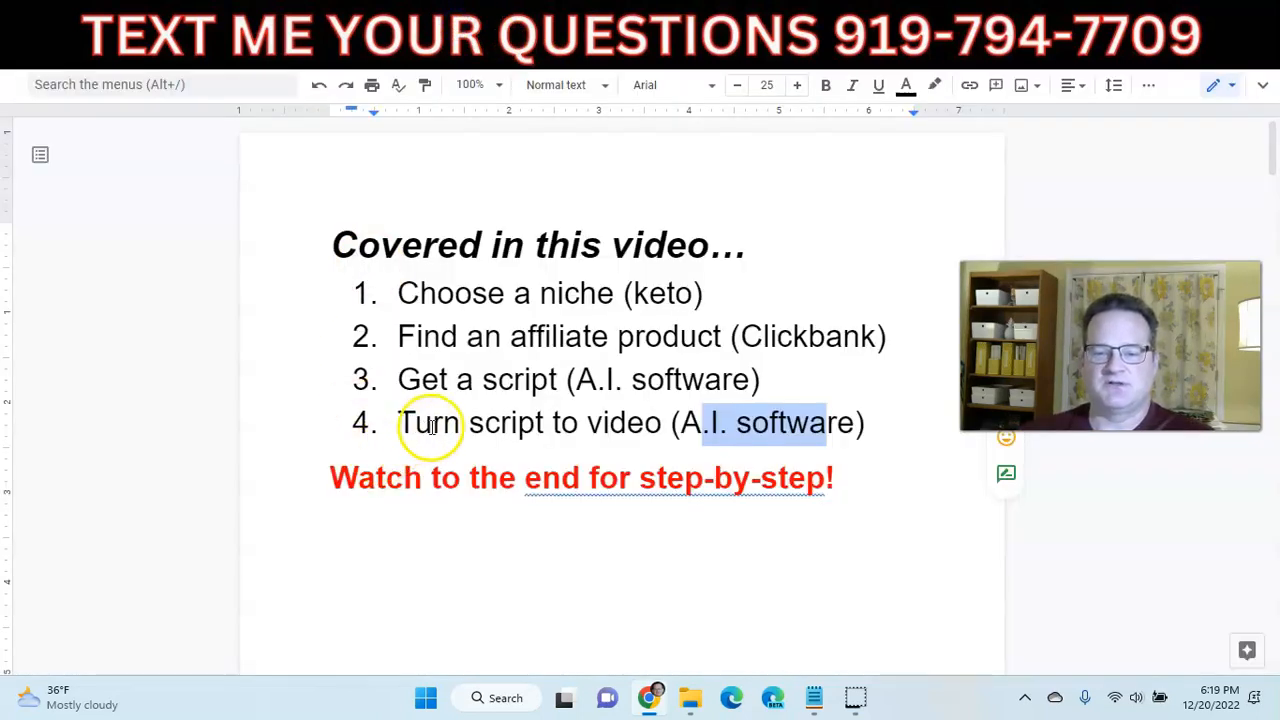